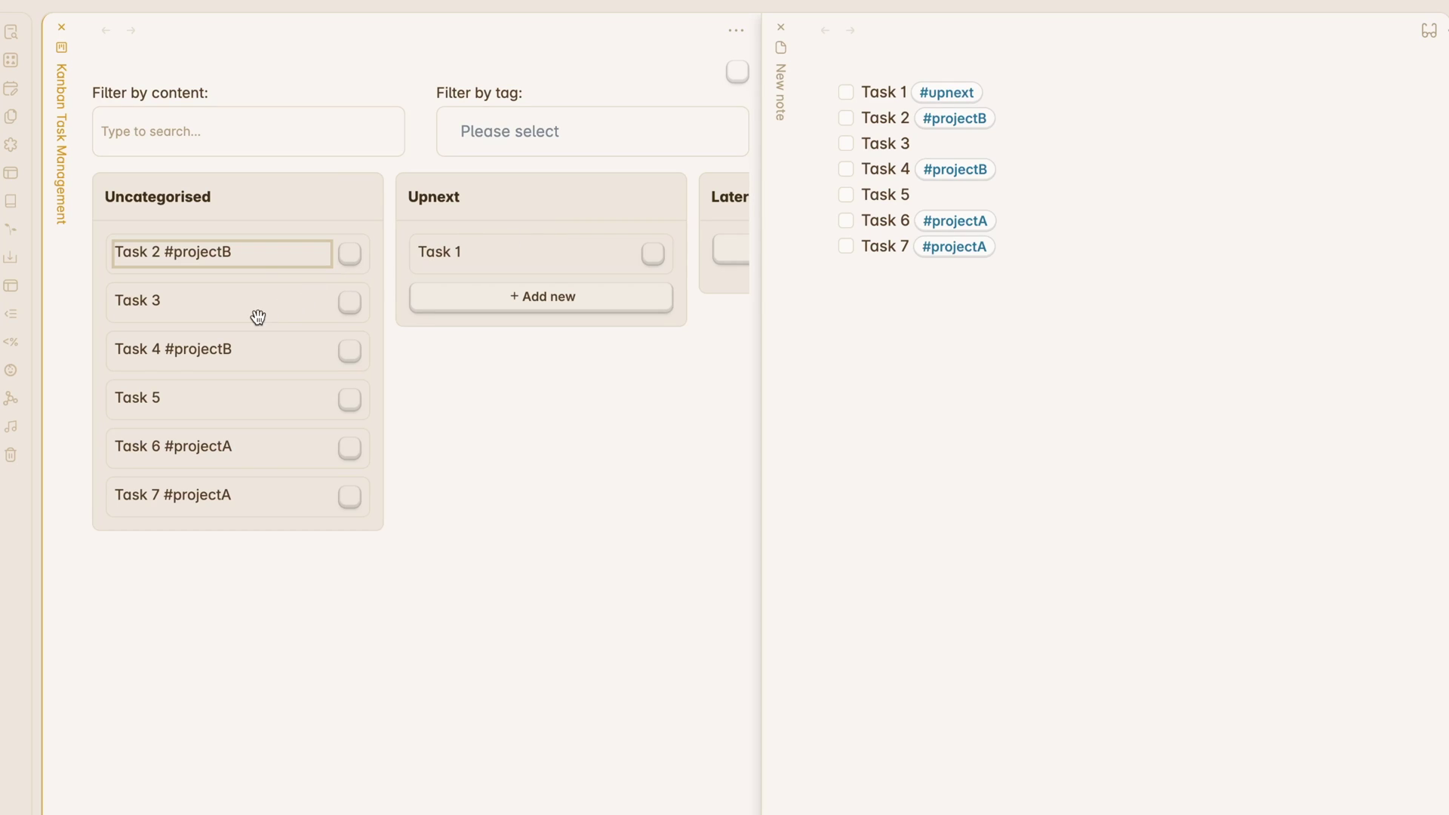
Move Task 3 to the Upnext column and Task 6 to the Soonish column of the kanban board
{"action": "left_click_drag", "start_coordinate": [259, 314], "coordinate": [530, 278]}
{"action": "left_click_drag", "start_coordinate": [232, 398], "coordinate": [505, 269]}
{"action": "scroll", "coordinate": [505, 268], "scroll_direction": "right", "scroll_amount": 3}
{"action": "left_click_drag", "start_coordinate": [415, 349], "coordinate": [618, 204]}
{"action": "scroll", "coordinate": [618, 202], "scroll_direction": "right", "scroll_amount": 4}
{"action": "left_click_drag", "start_coordinate": [410, 263], "coordinate": [609, 188]}
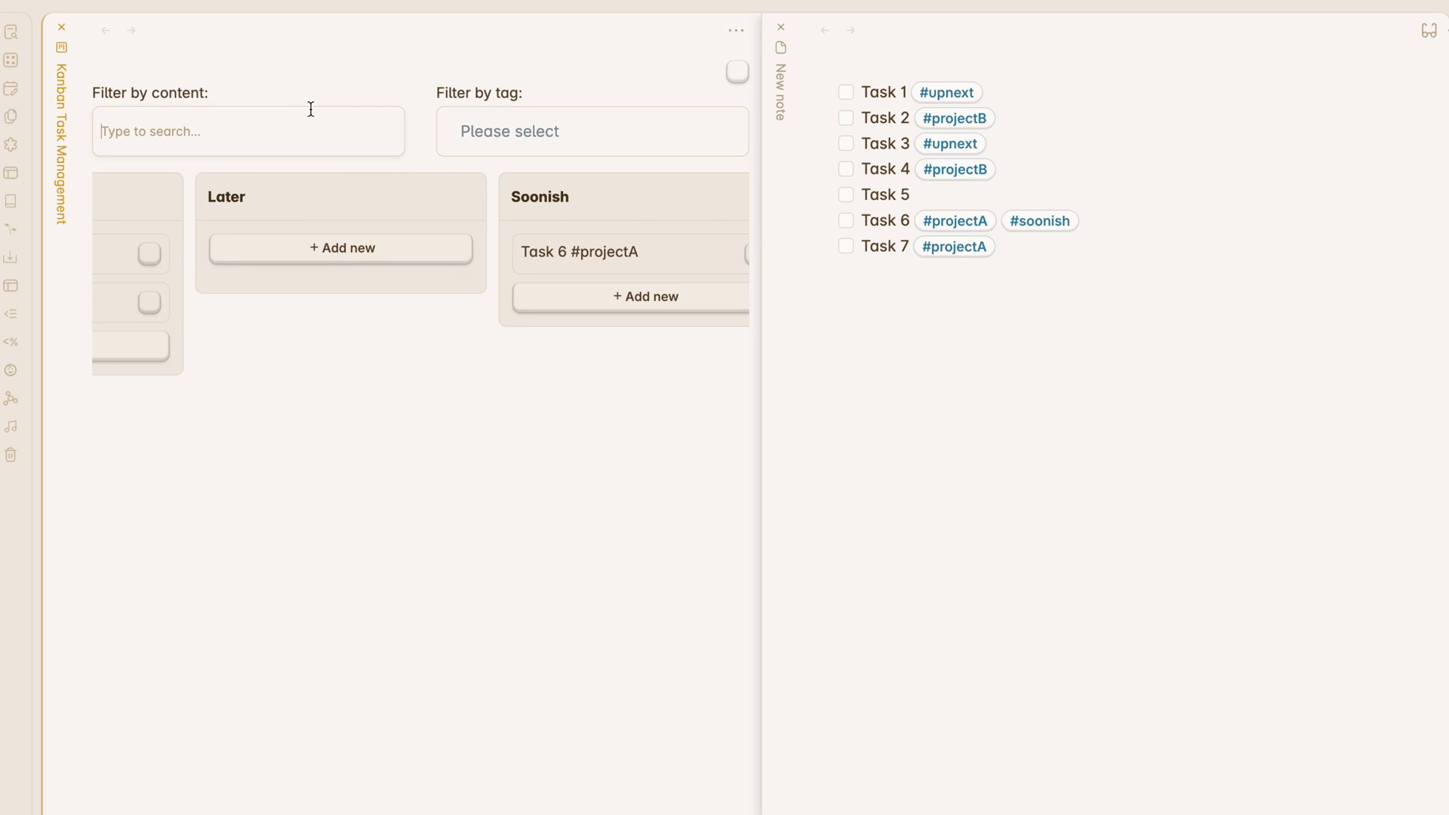
Filter the board by the projectB tag, replace that filter with projectA, and look across the matching tasks
{"action": "left_click", "coordinate": [479, 130]}
{"action": "left_click", "coordinate": [505, 191]}
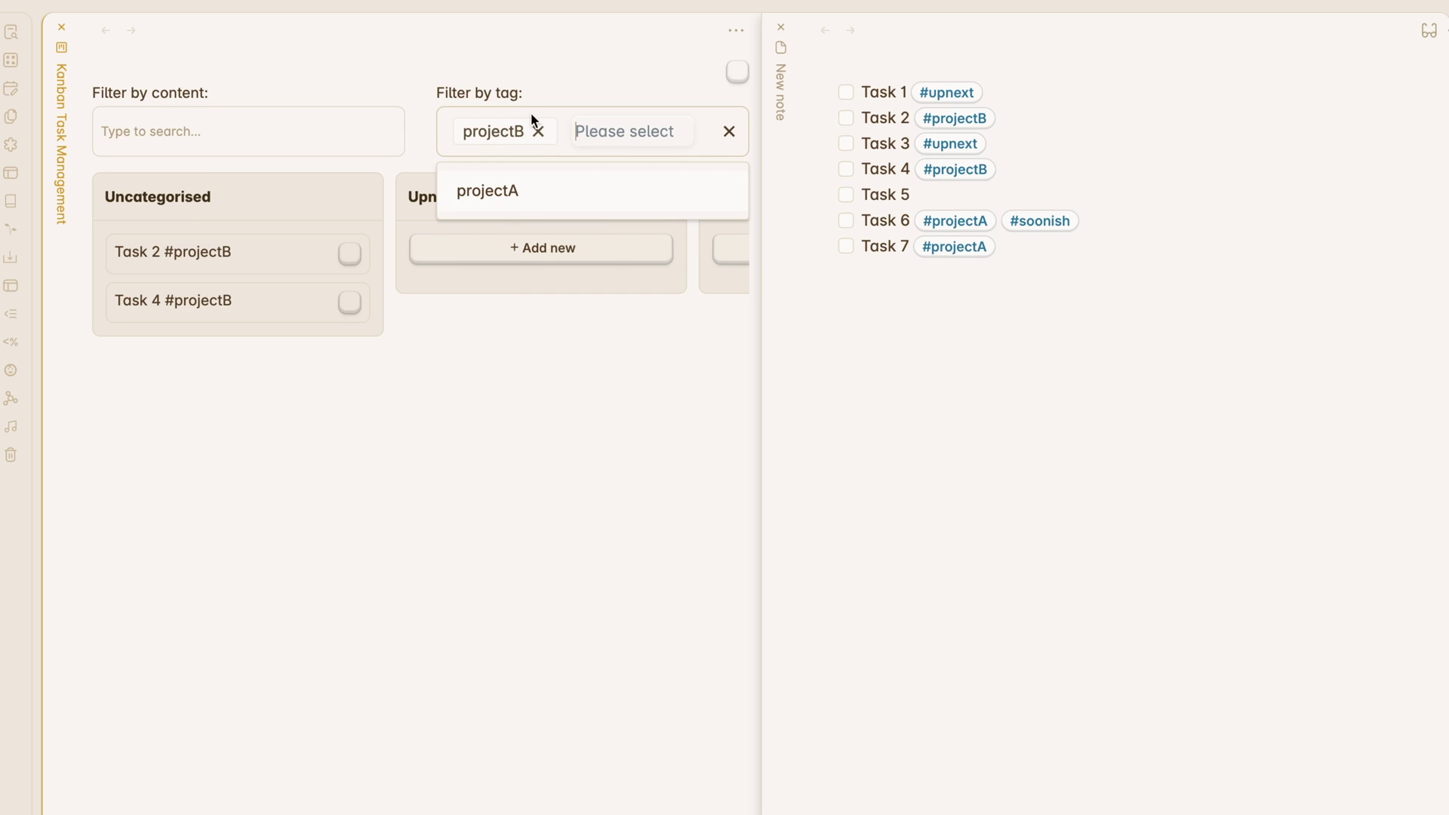
{"action": "left_click", "coordinate": [537, 131]}
{"action": "left_click", "coordinate": [536, 138]}
{"action": "left_click", "coordinate": [526, 236]}
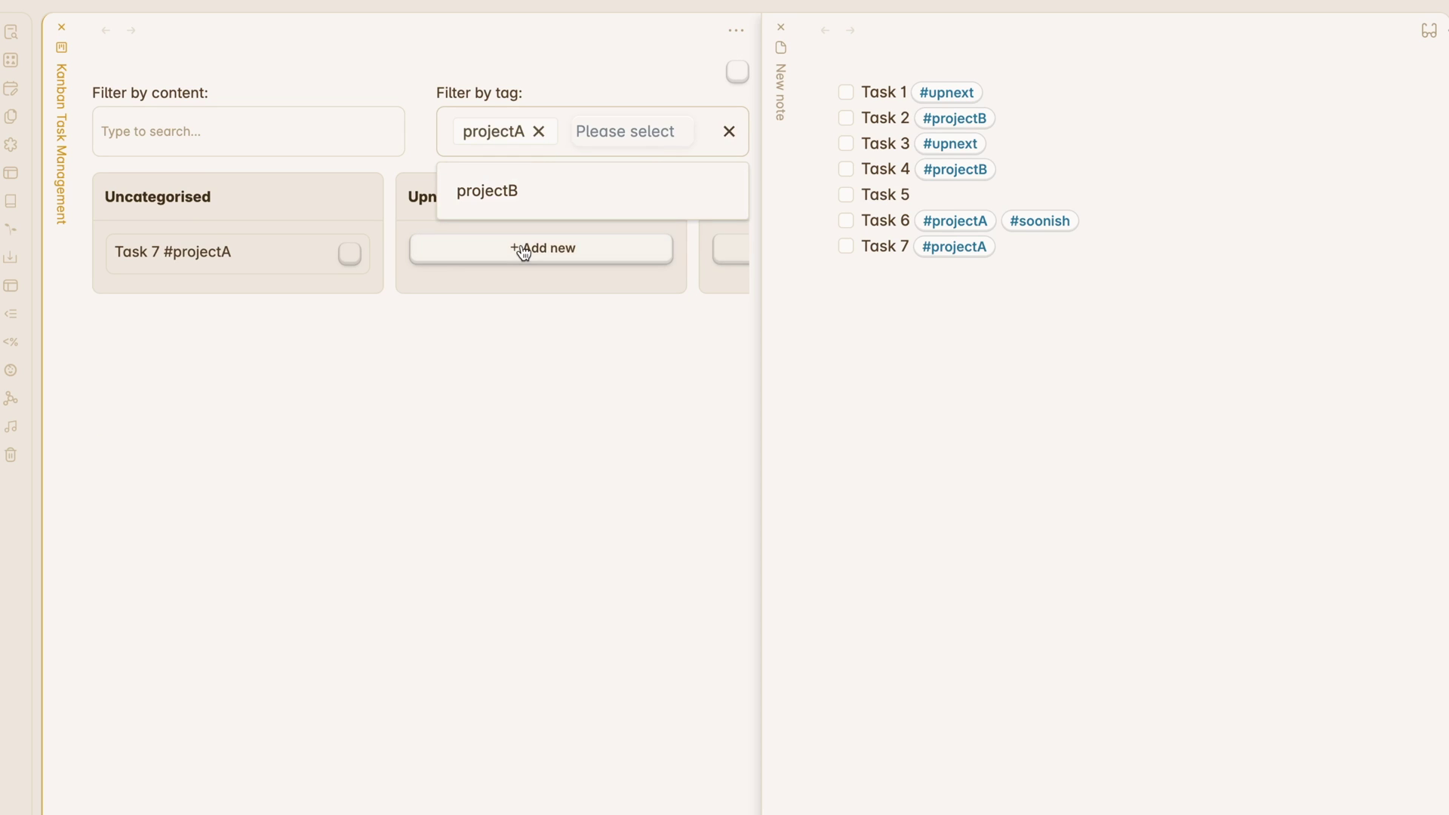
{"action": "scroll", "coordinate": [645, 433], "scroll_direction": "right", "scroll_amount": 10}
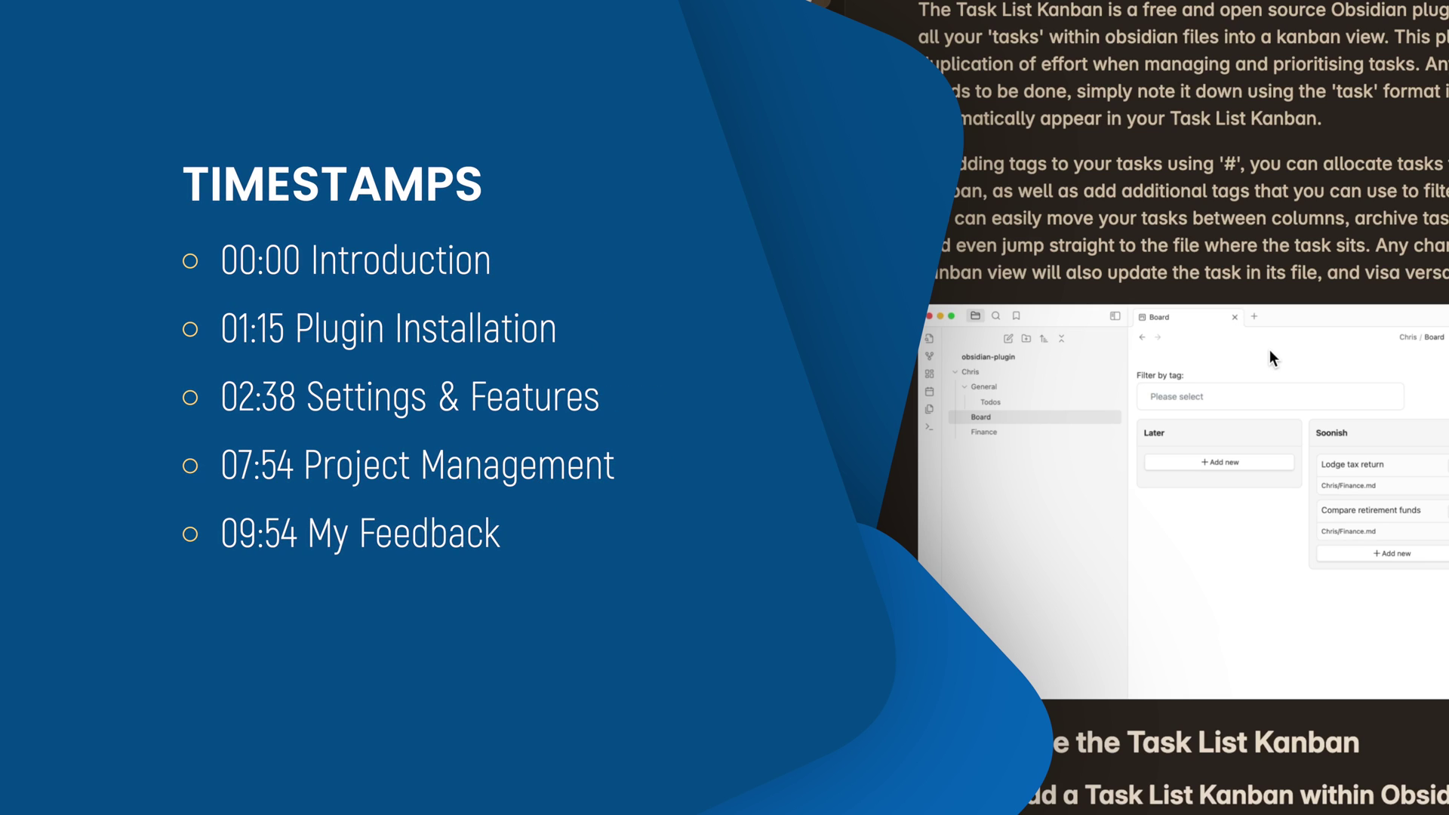
Read through the Task List Kanban plugin's description and its usage instructions
{"action": "scroll", "coordinate": [1269, 350], "scroll_direction": "down", "scroll_amount": 1}
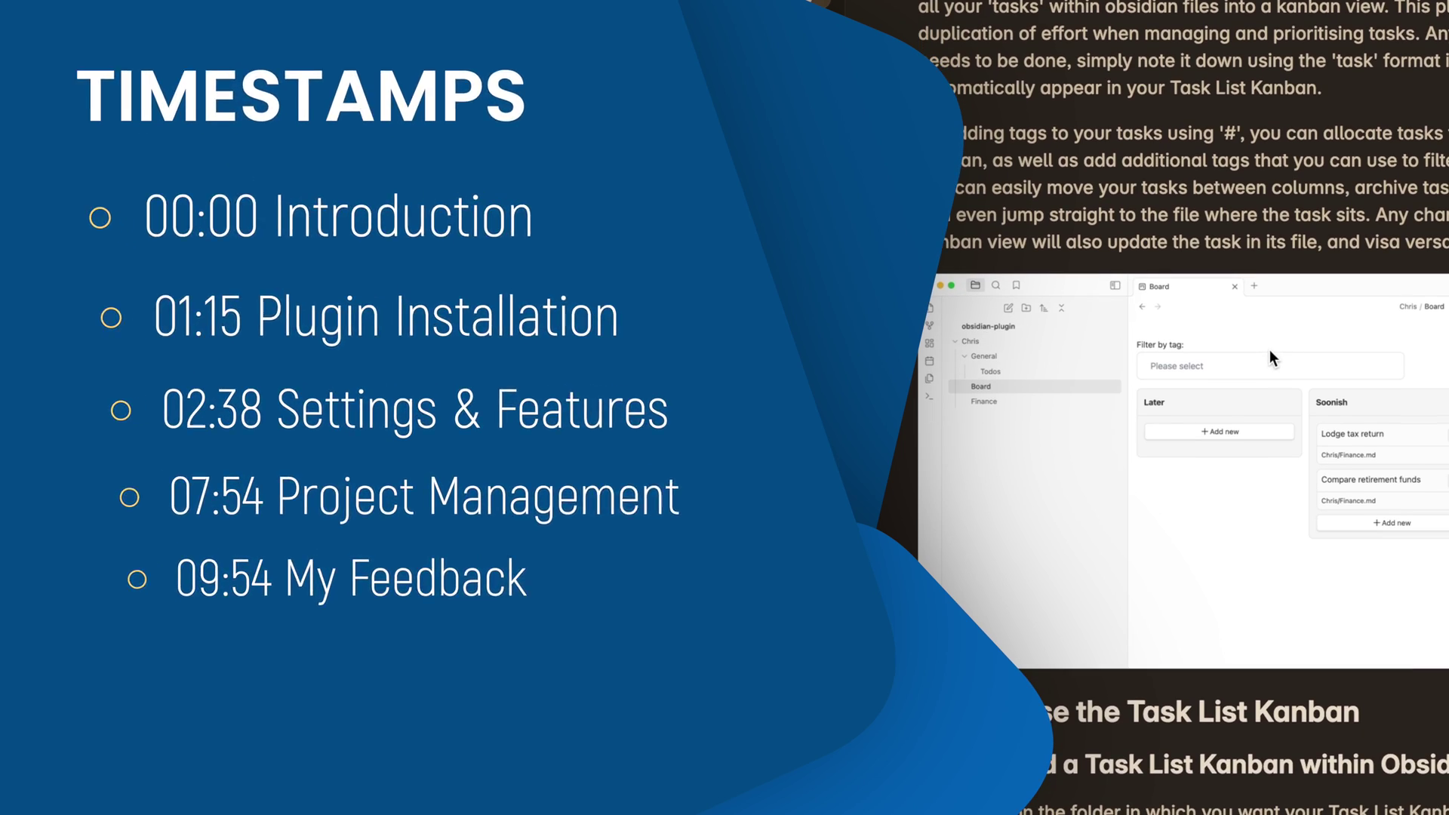
{"action": "scroll", "coordinate": [827, 356], "scroll_direction": "down", "scroll_amount": 1}
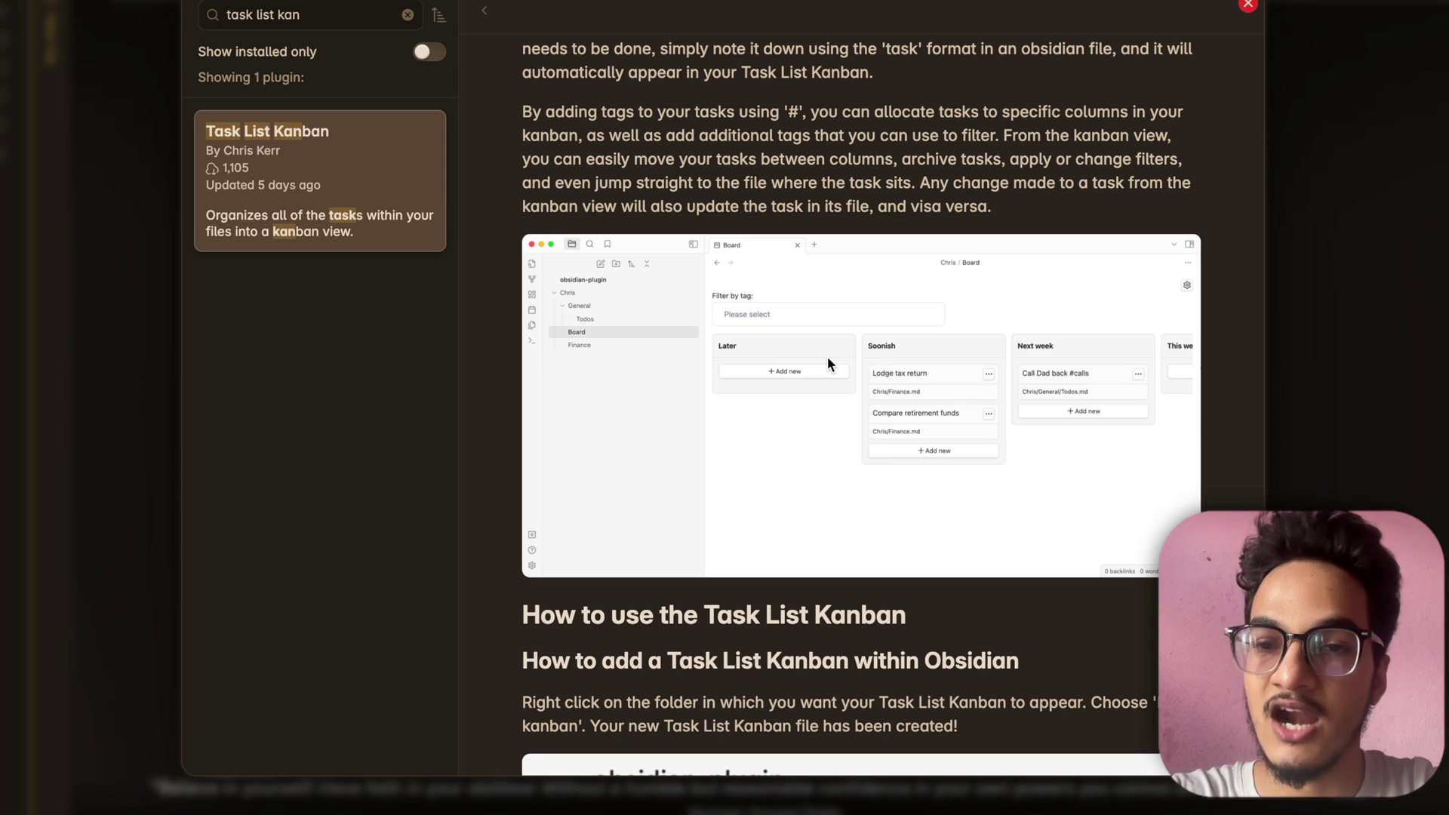
{"action": "scroll", "coordinate": [827, 356], "scroll_direction": "up", "scroll_amount": 3}
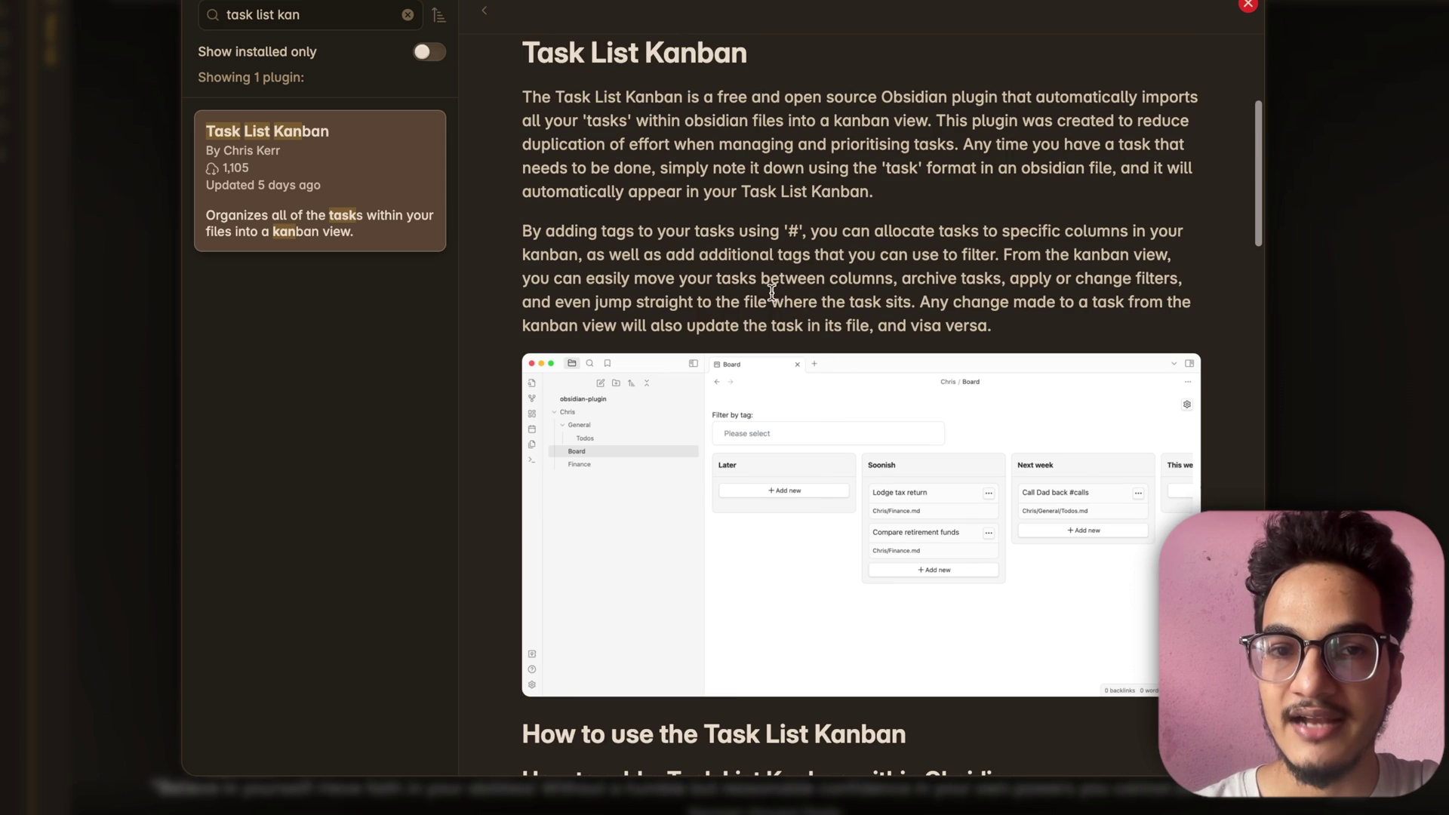
{"action": "scroll", "coordinate": [802, 285], "scroll_direction": "down", "scroll_amount": 2}
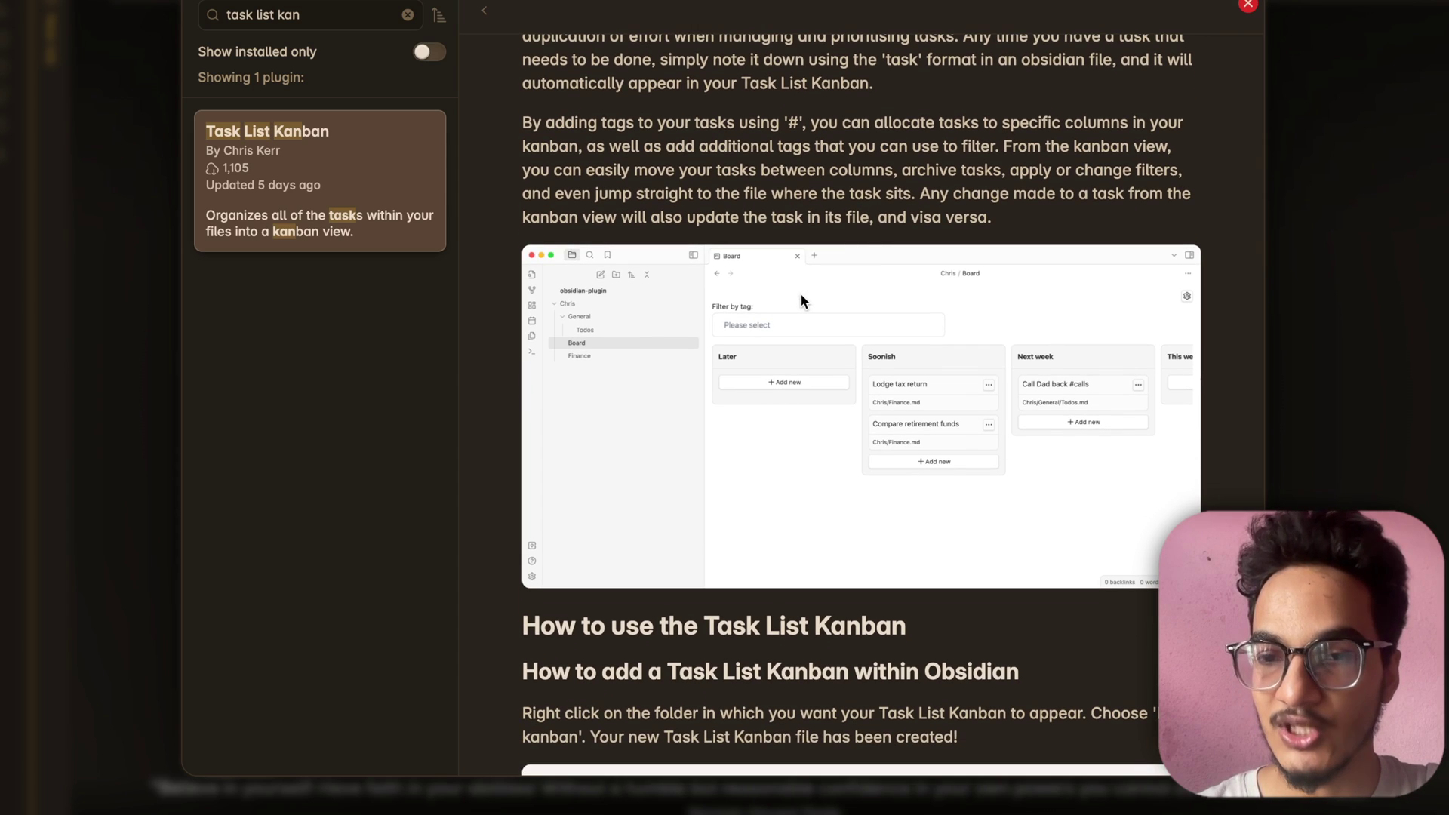
{"action": "scroll", "coordinate": [802, 300], "scroll_direction": "down", "scroll_amount": 2}
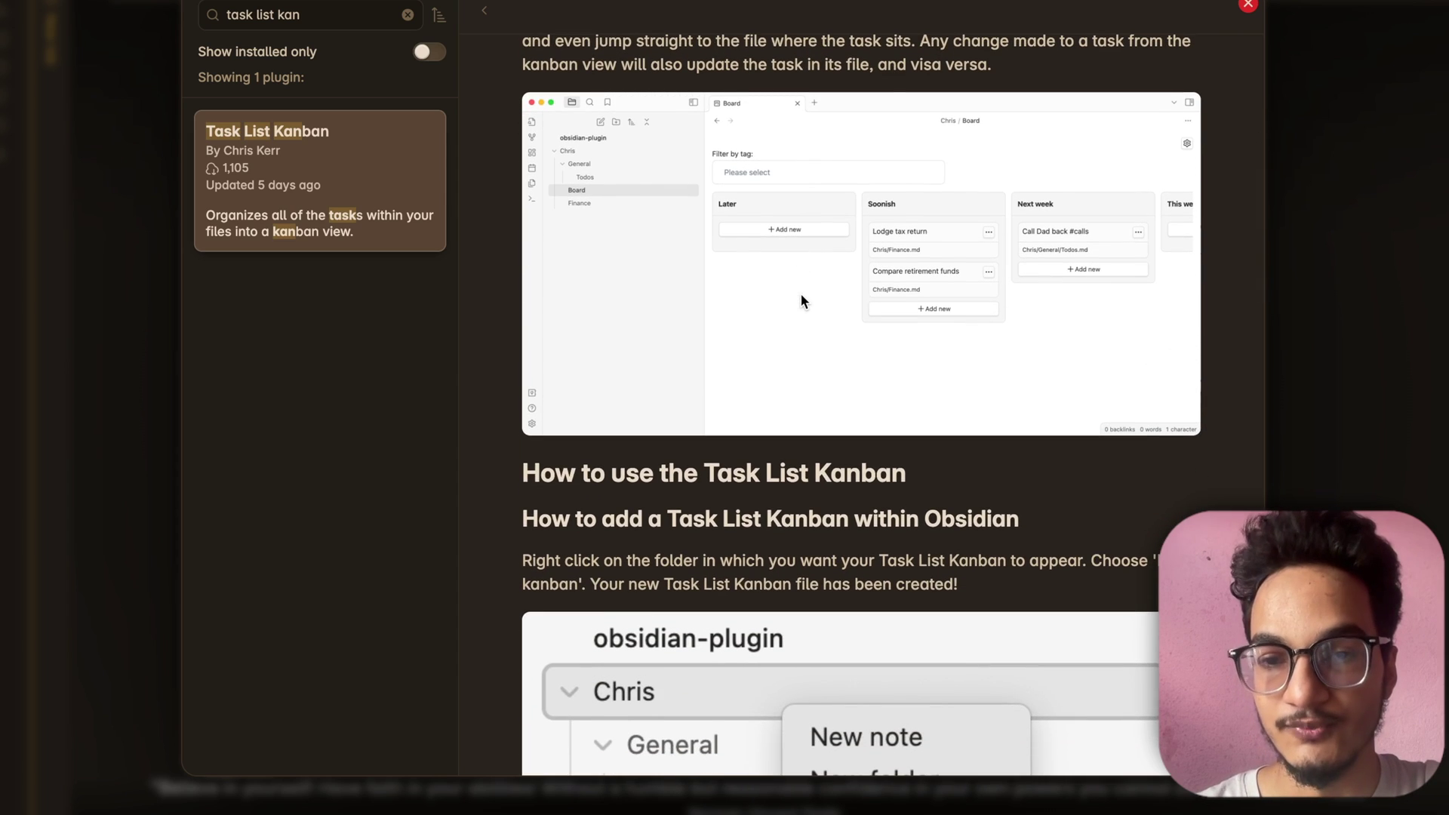
{"action": "scroll", "coordinate": [801, 298], "scroll_direction": "down", "scroll_amount": 2}
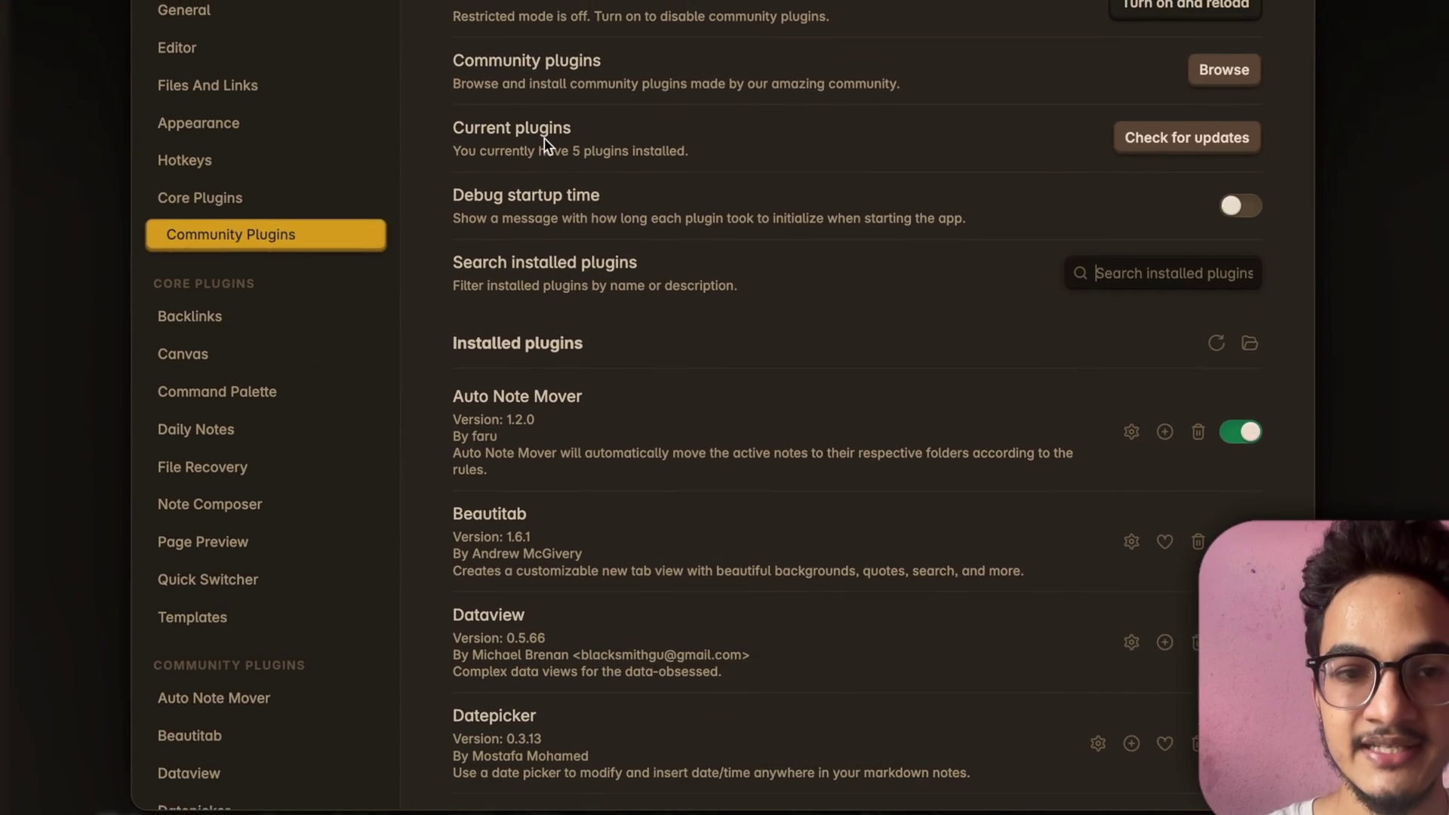
Search the community plugins for "task list kan" and open the Task List Kanban plugin's page
{"action": "left_click", "coordinate": [1224, 69]}
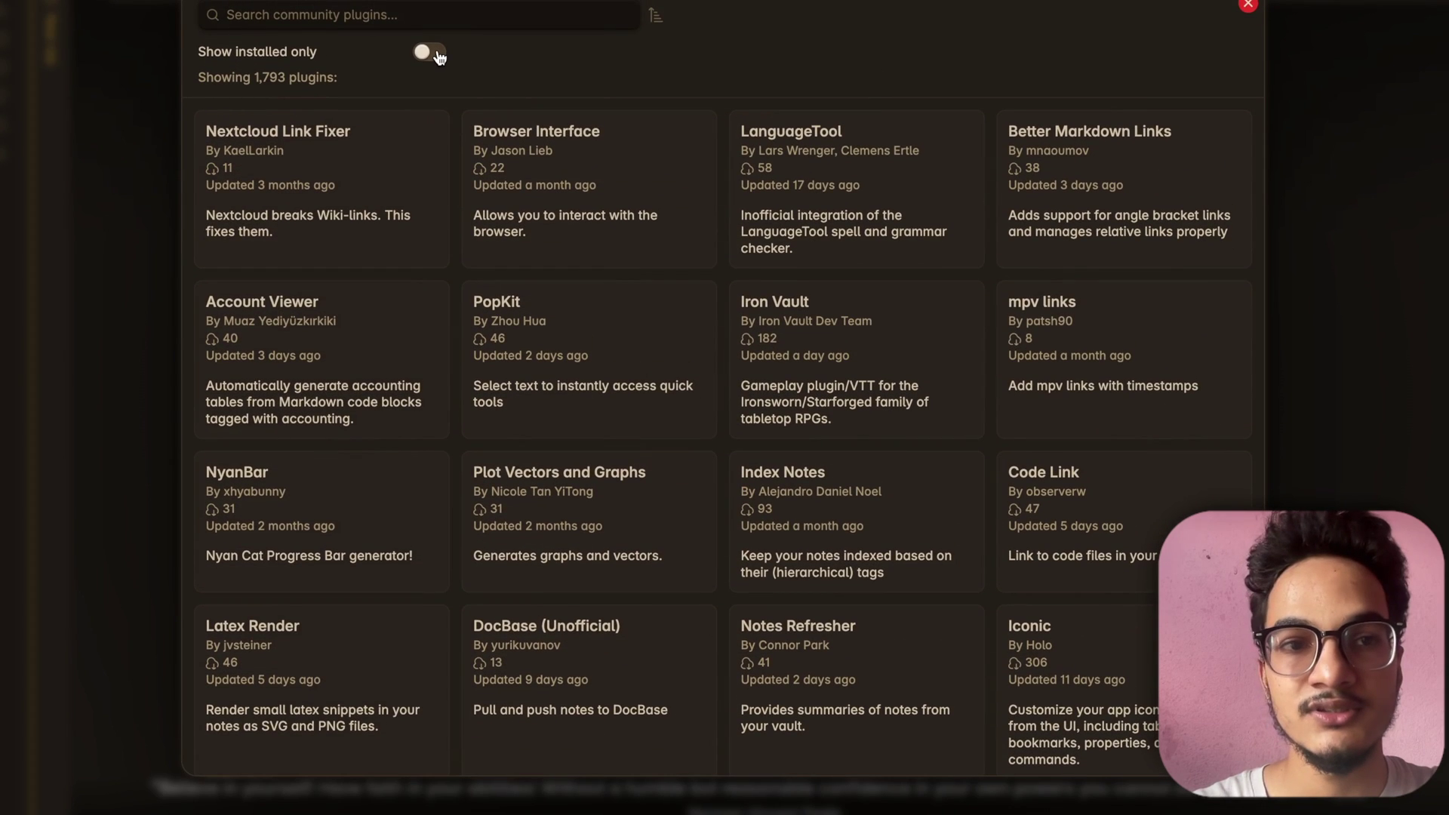
{"action": "type", "text": "t"}
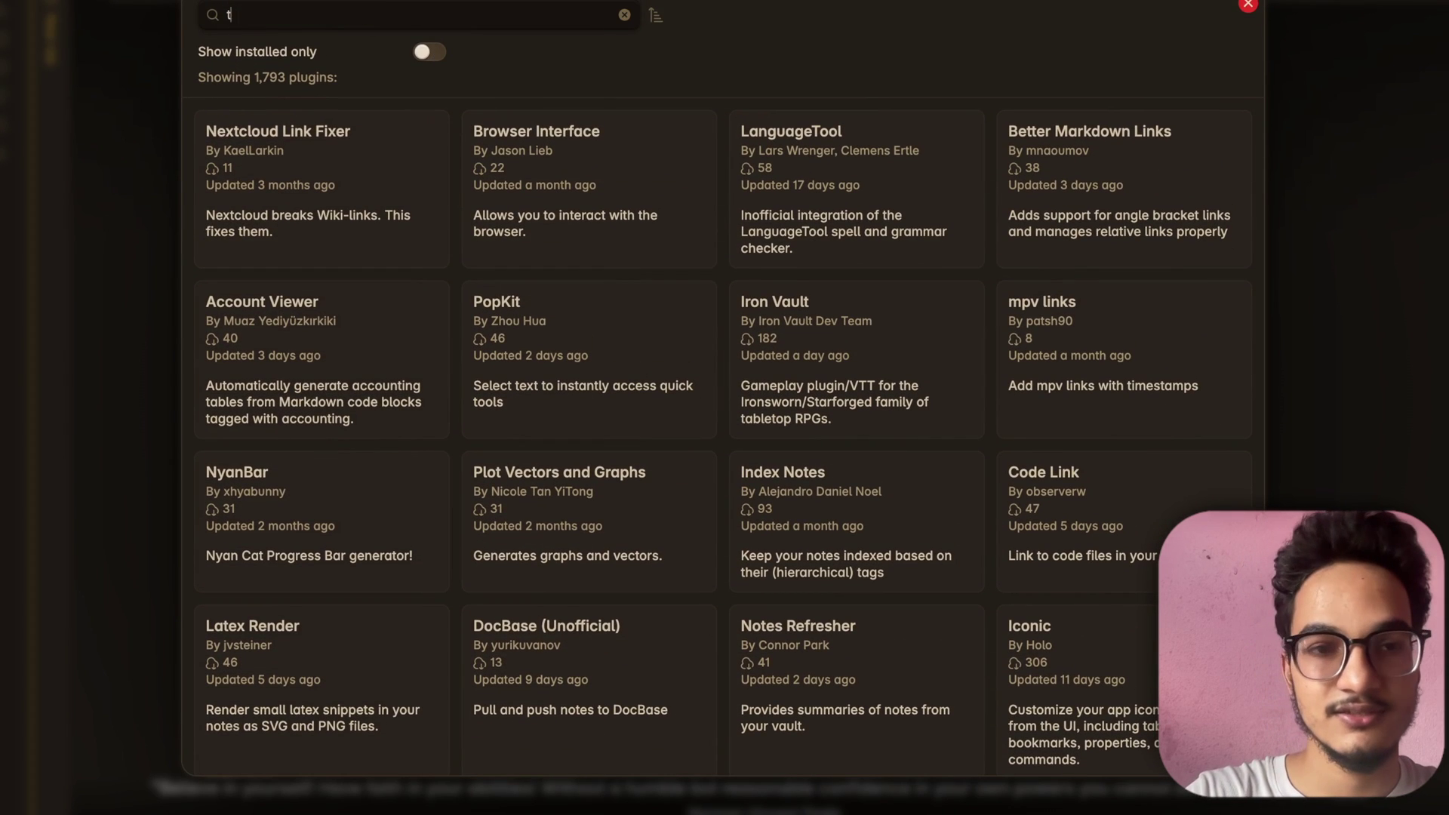
{"action": "type", "text": "ask list kan"}
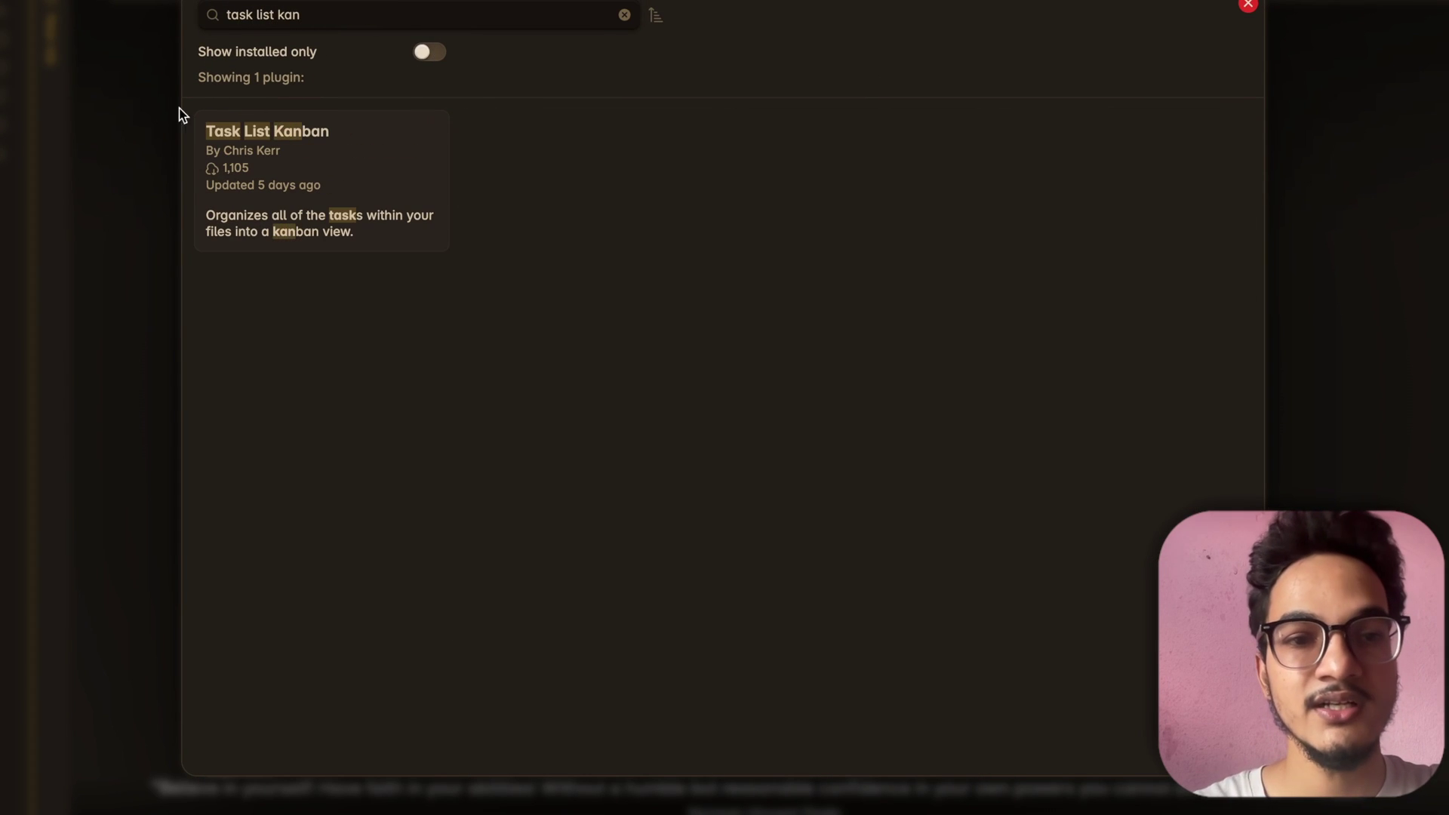
{"action": "left_click", "coordinate": [320, 224]}
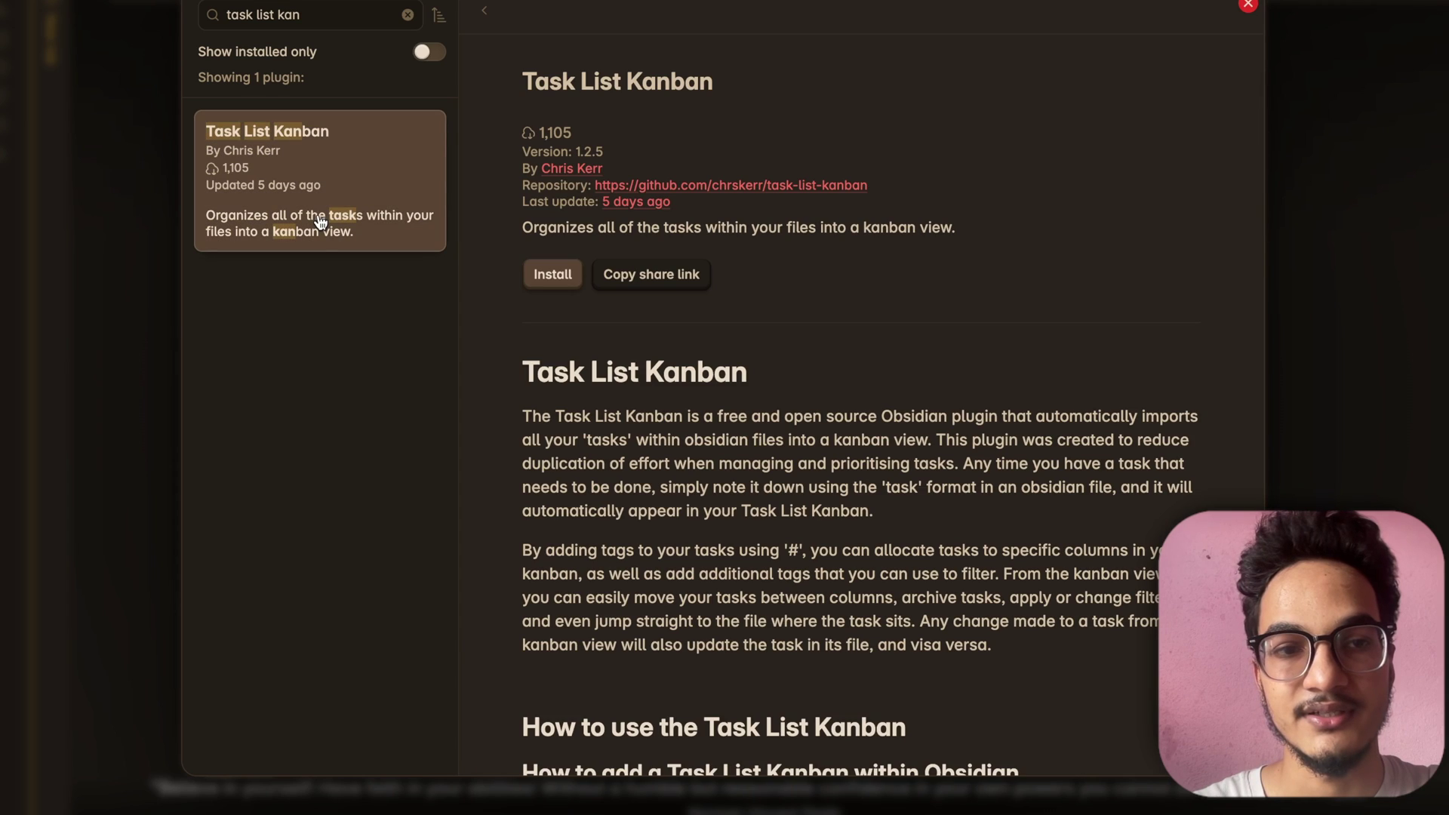
Install and enable the Task List Kanban plugin, and close the plugin browser and the settings
{"action": "left_click", "coordinate": [561, 270]}
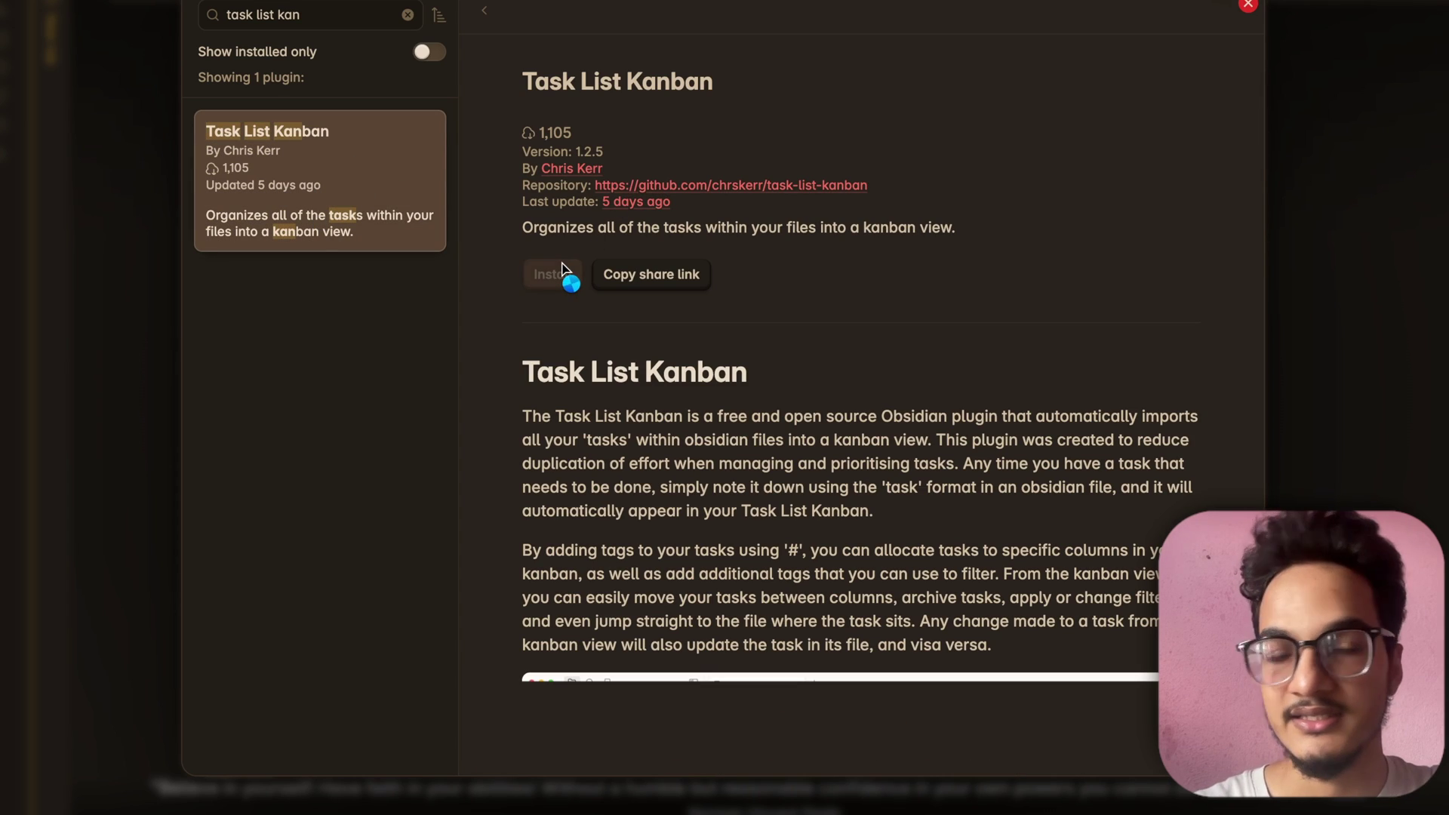
{"action": "left_click", "coordinate": [560, 273]}
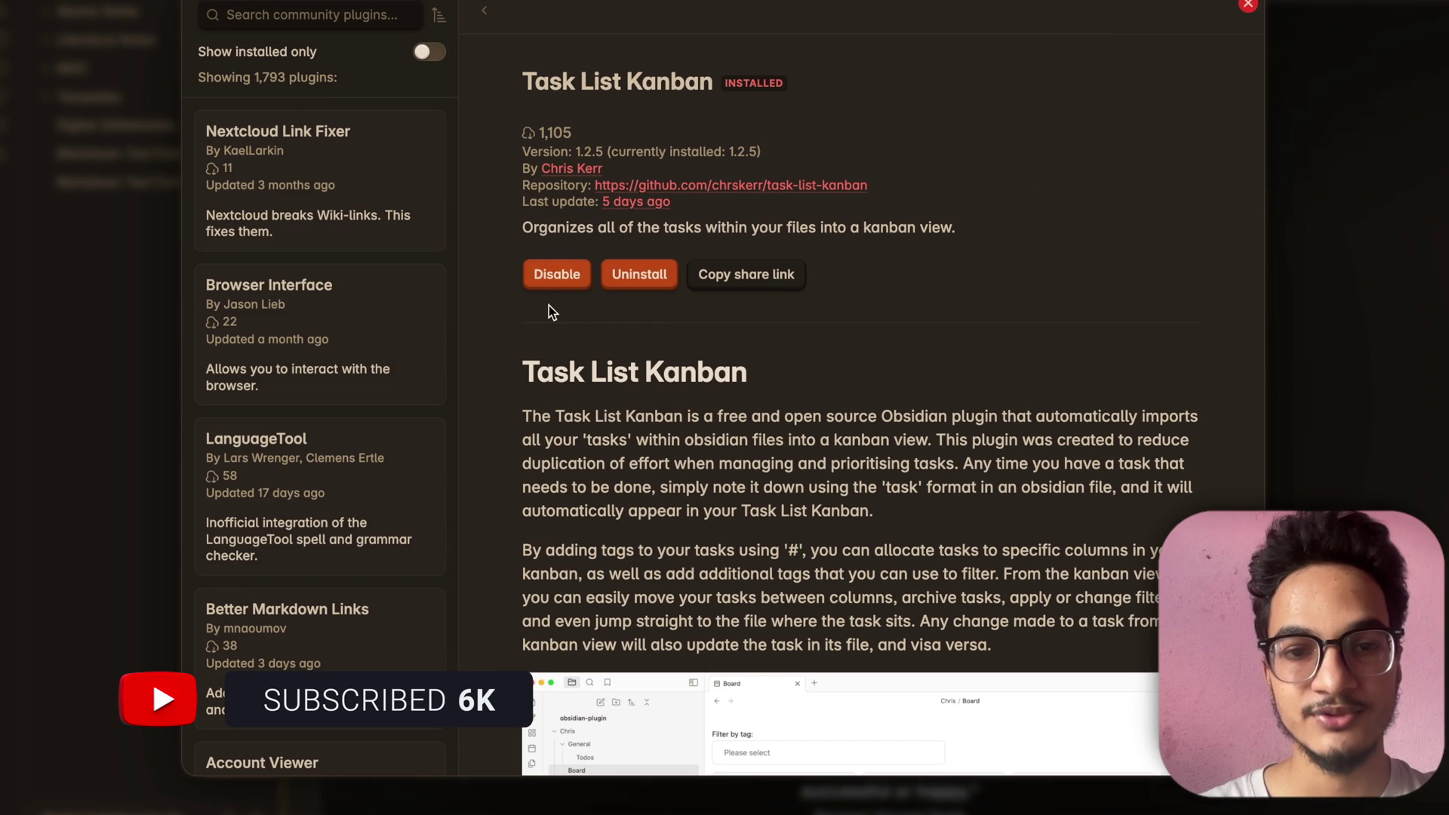
{"action": "left_click", "coordinate": [1248, 4]}
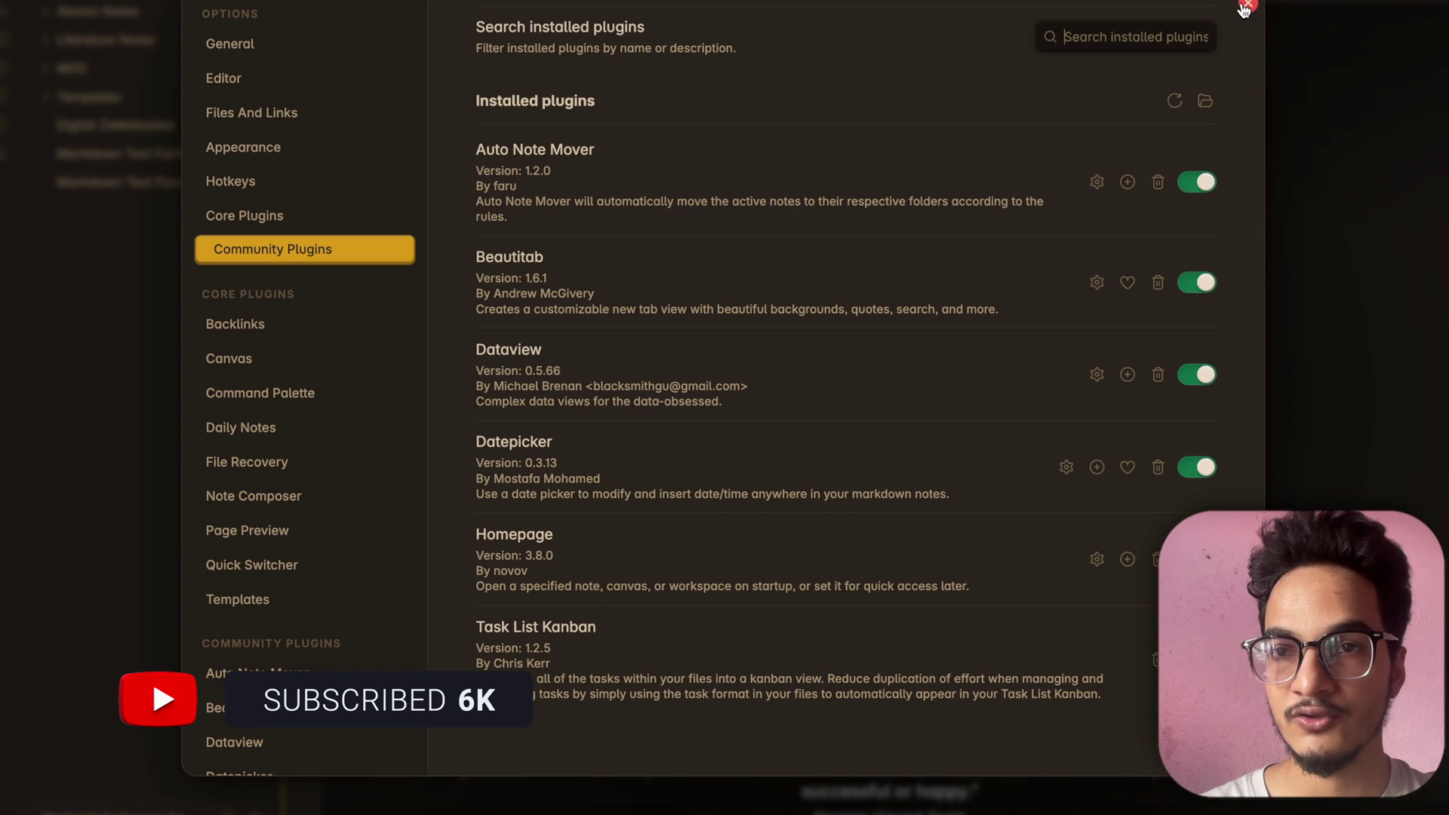
{"action": "left_click", "coordinate": [1246, 4]}
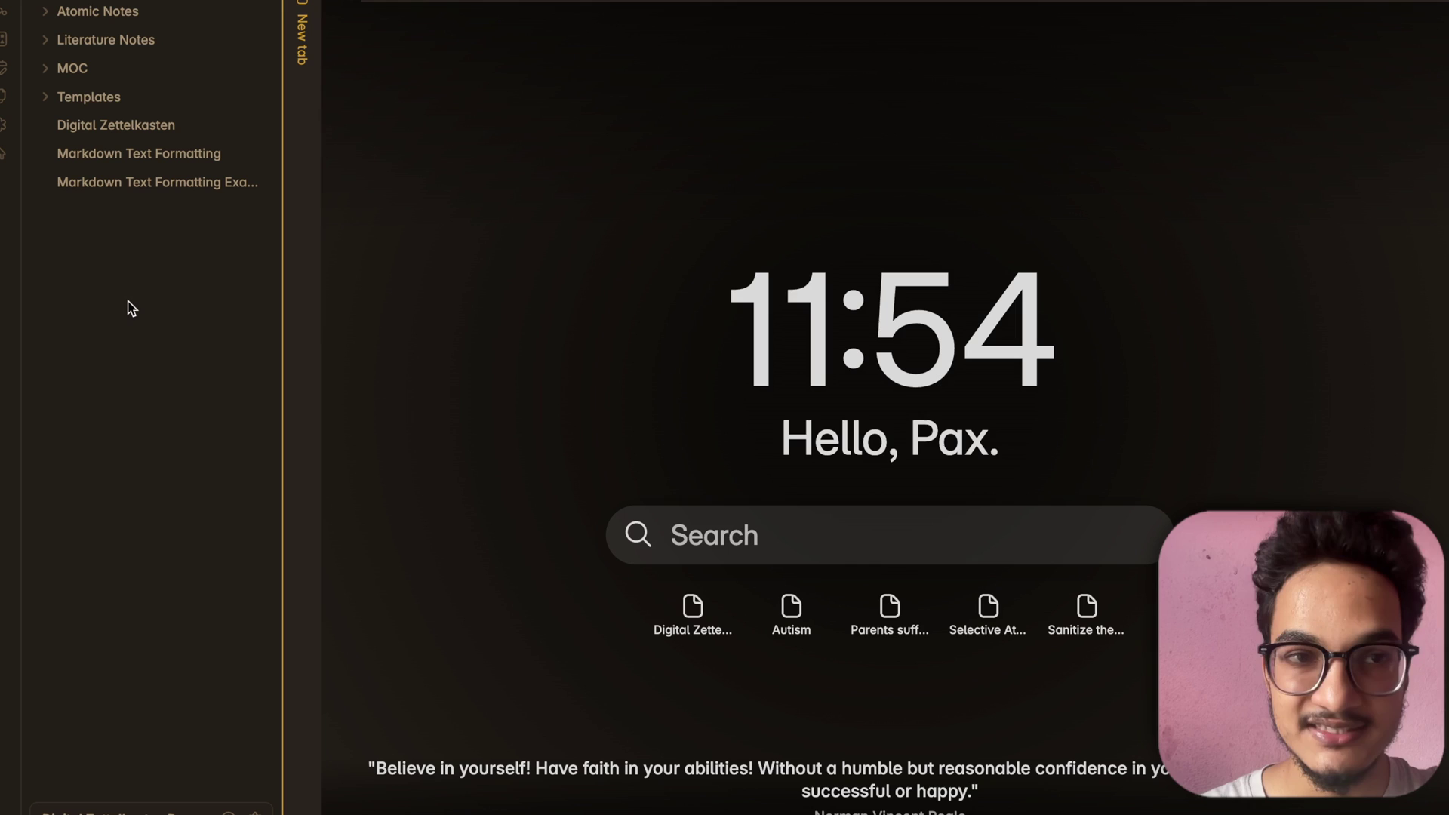
{"action": "right_click", "coordinate": [144, 21]}
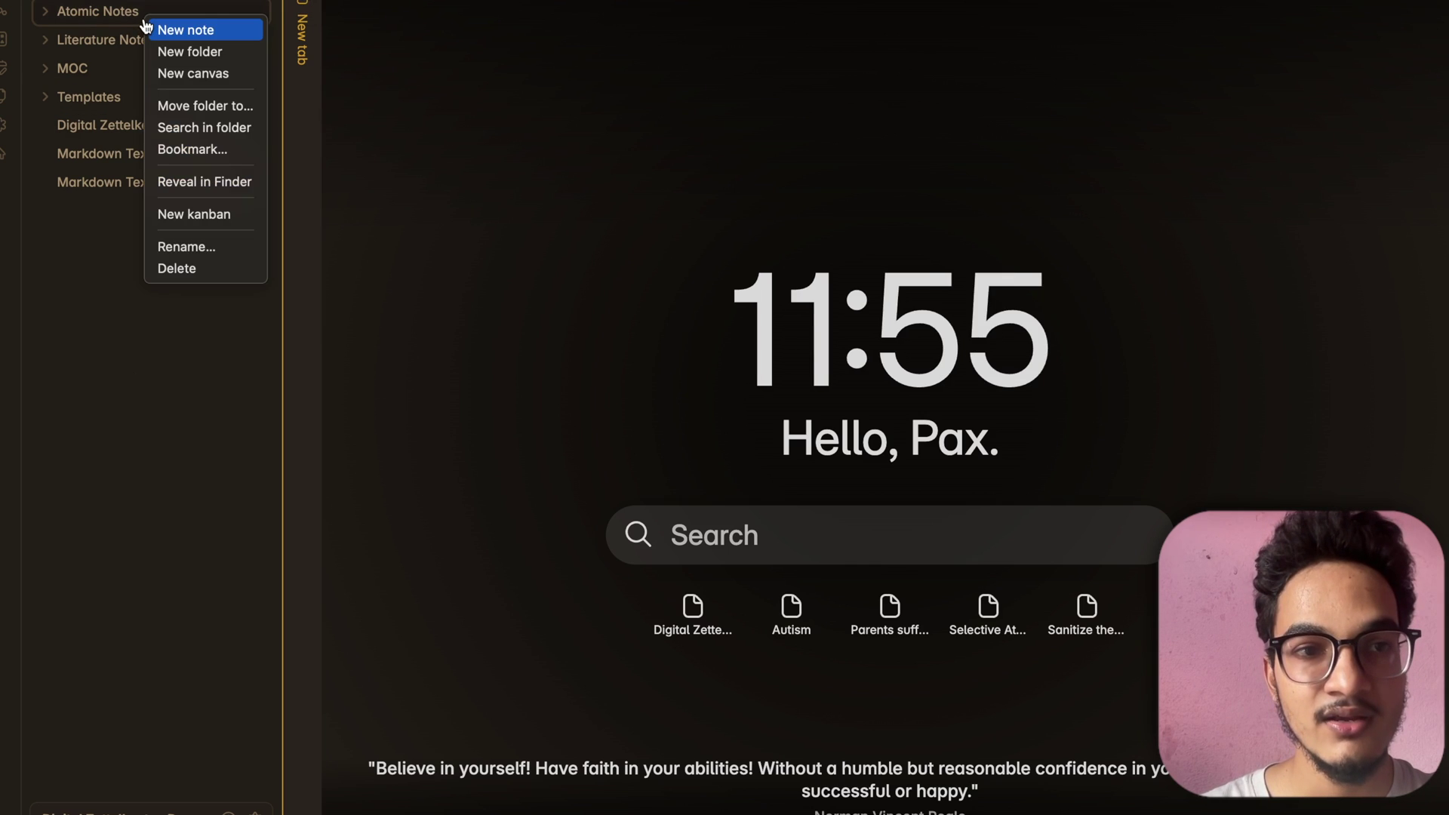
{"action": "left_click", "coordinate": [124, 233]}
{"action": "right_click", "coordinate": [188, 19]}
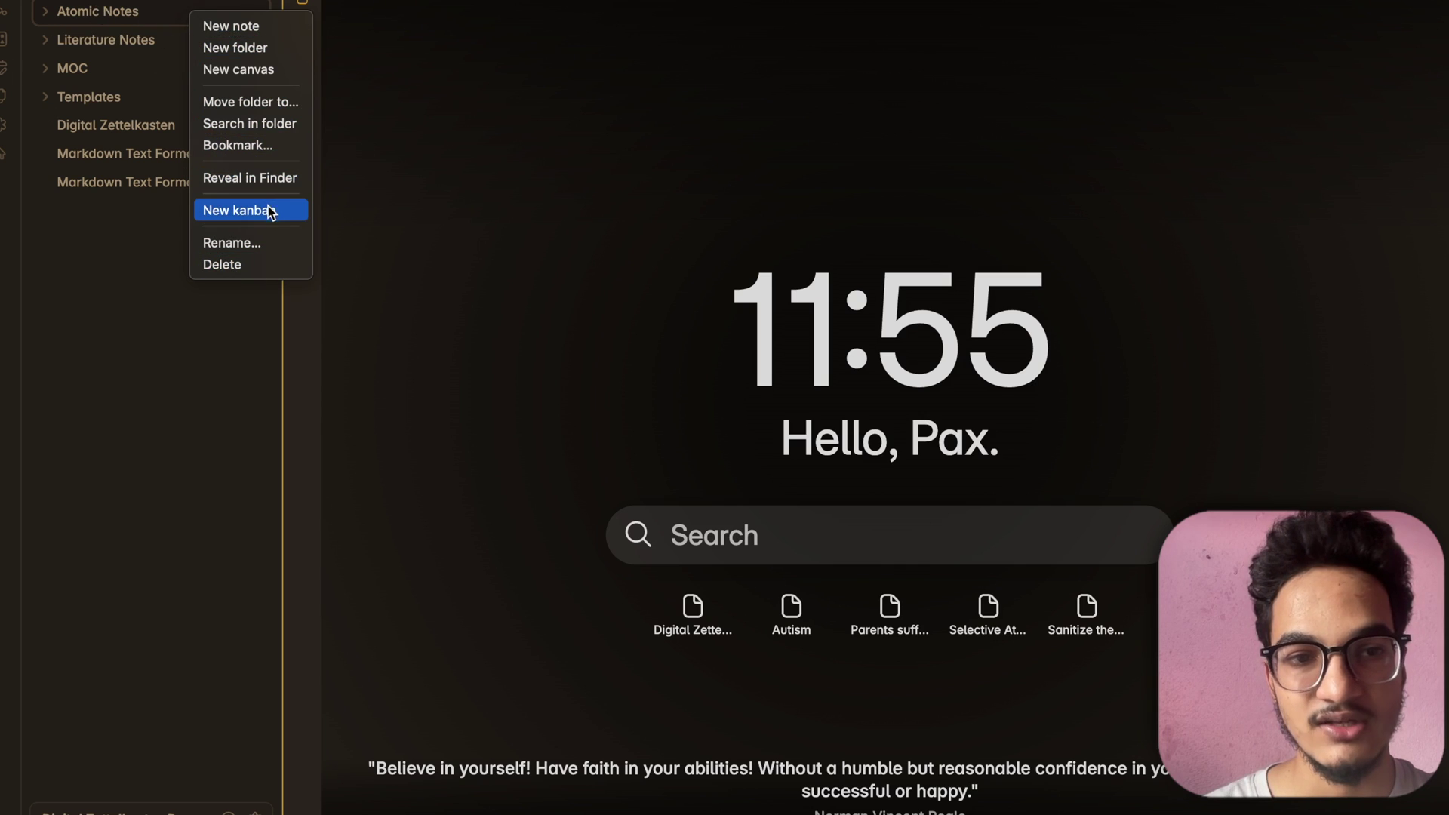
{"action": "left_click", "coordinate": [139, 223]}
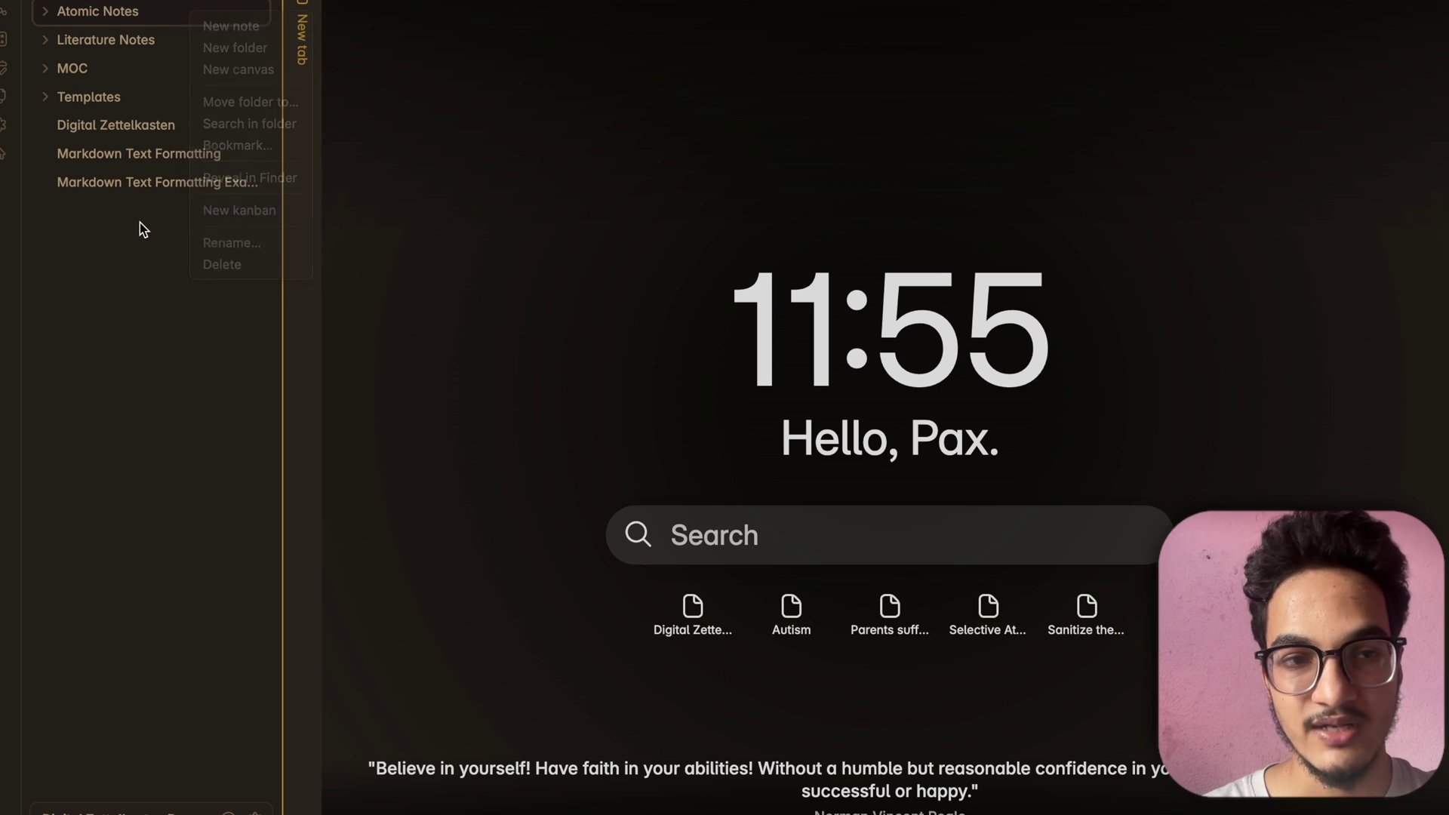
Create a new kanban in the MOC folder, expand the folder and open the new board
{"action": "right_click", "coordinate": [107, 66]}
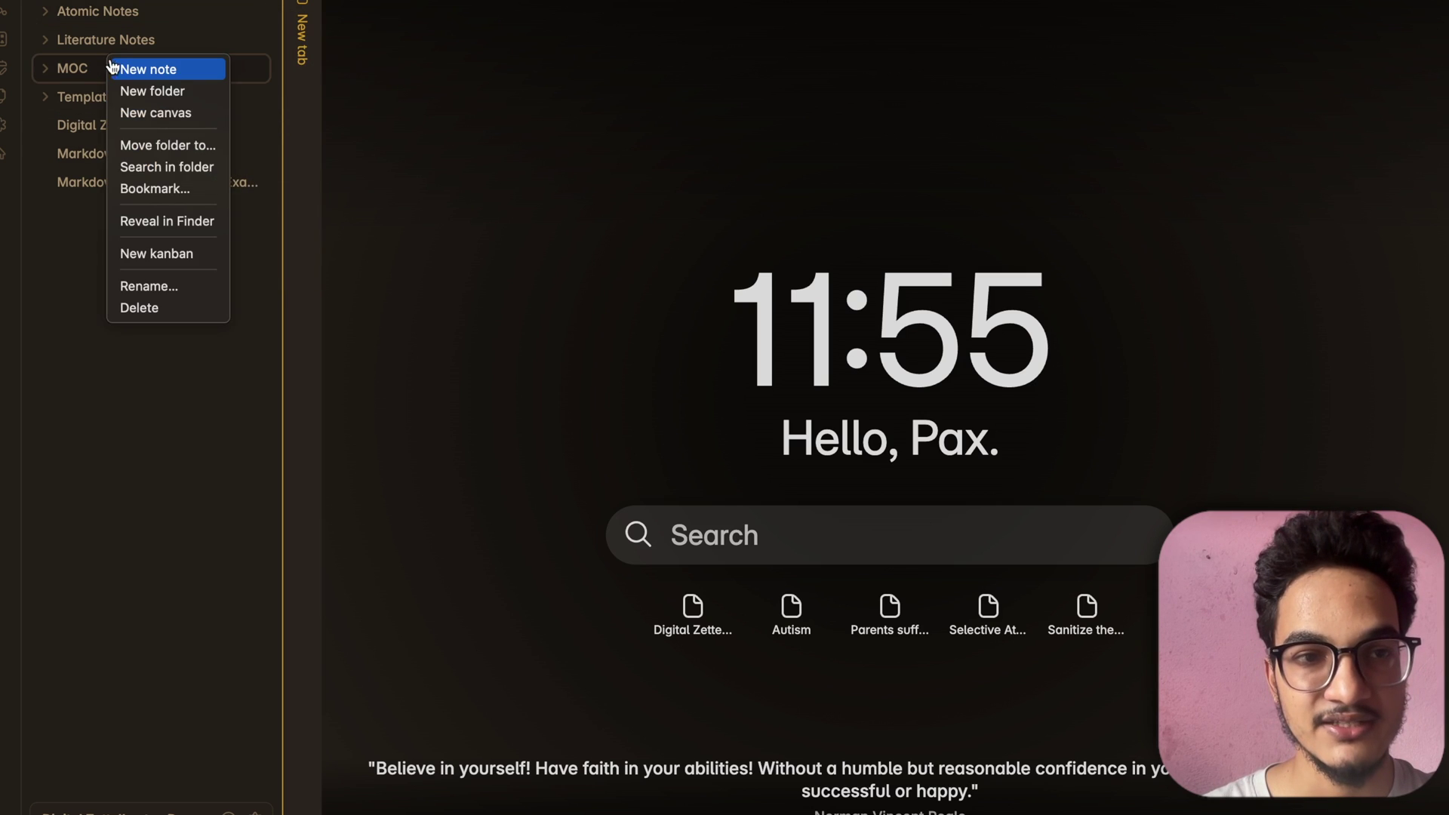
{"action": "left_click", "coordinate": [172, 255]}
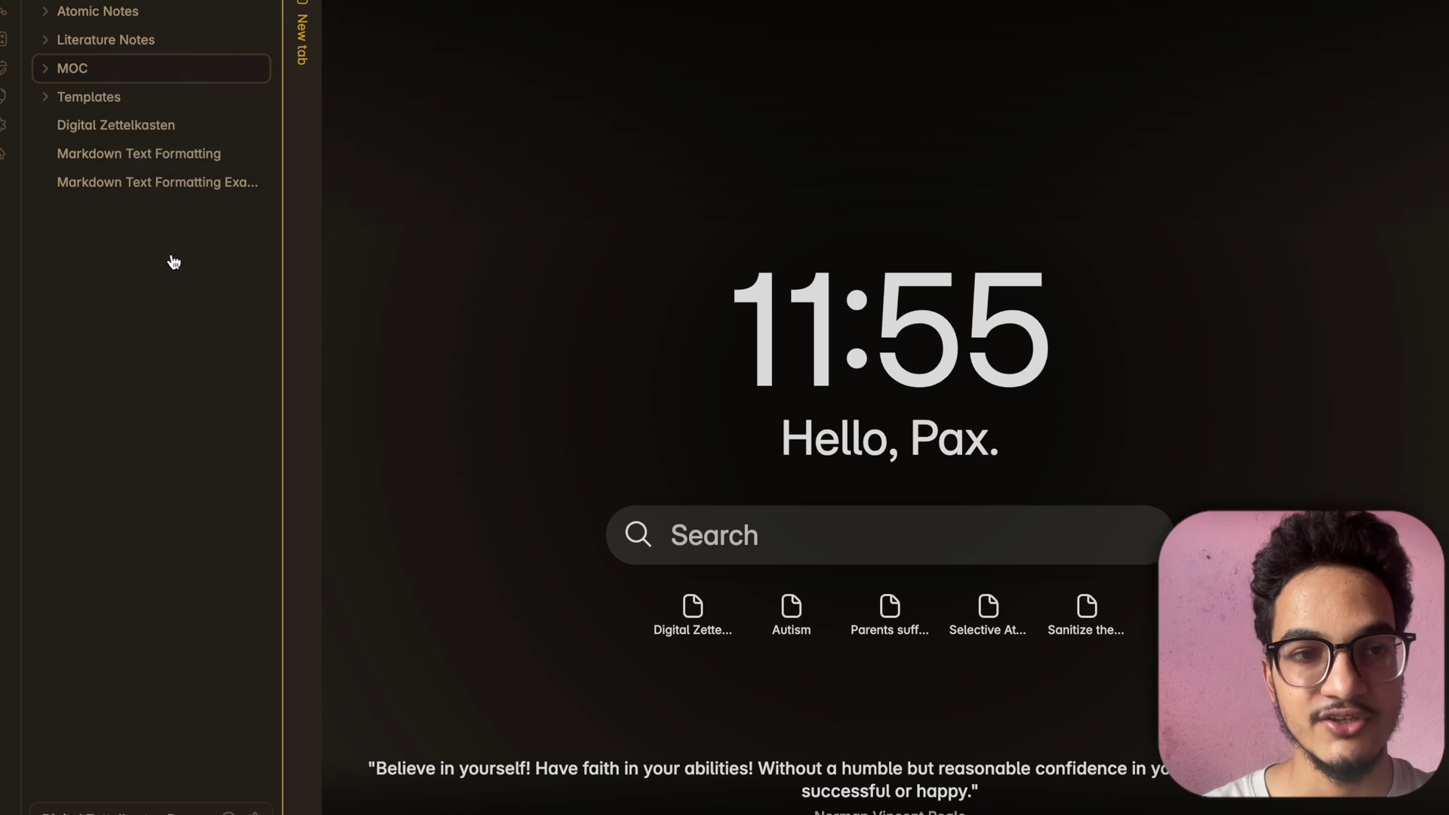
{"action": "left_click", "coordinate": [86, 68]}
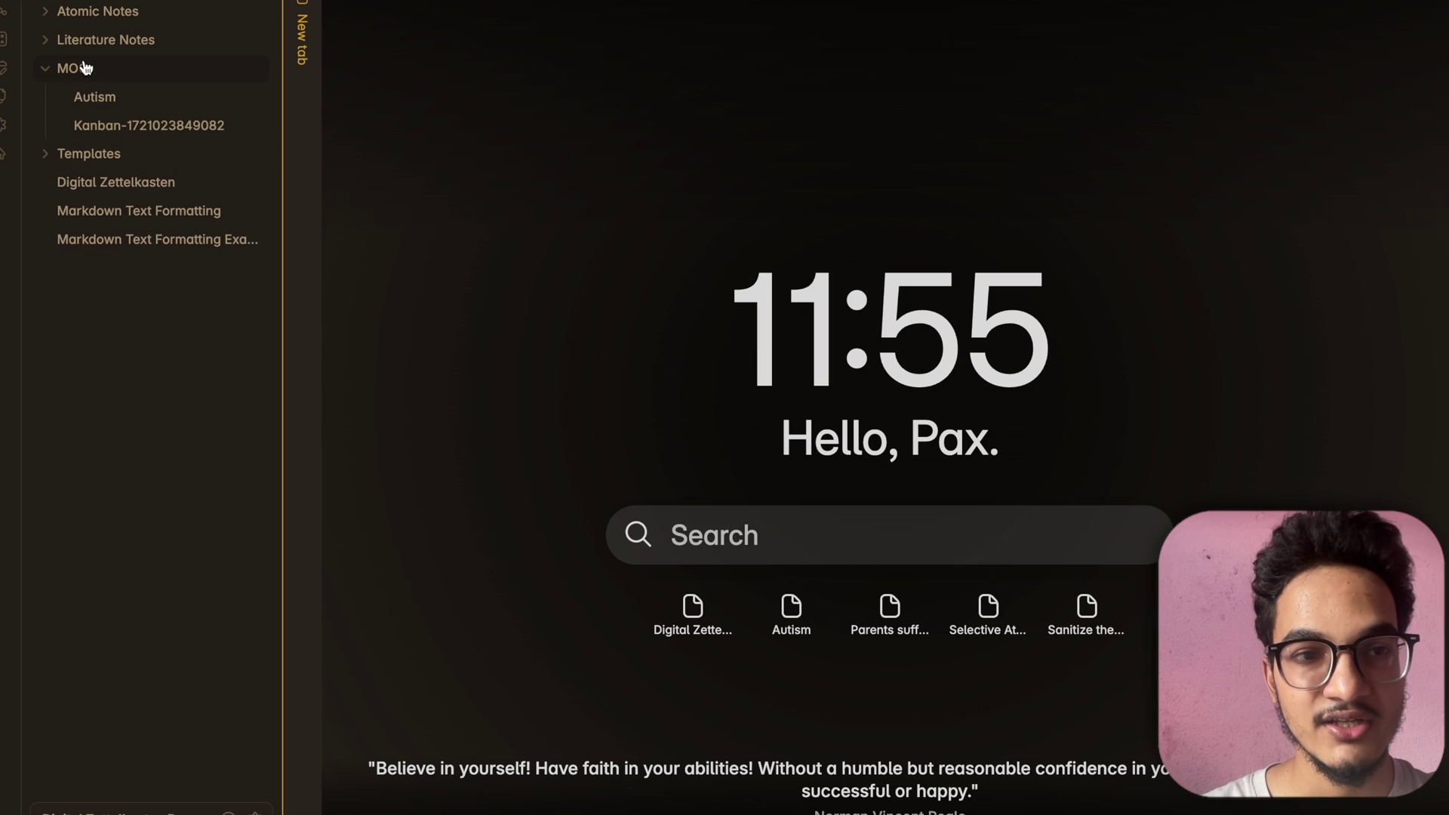
{"action": "left_click", "coordinate": [147, 129]}
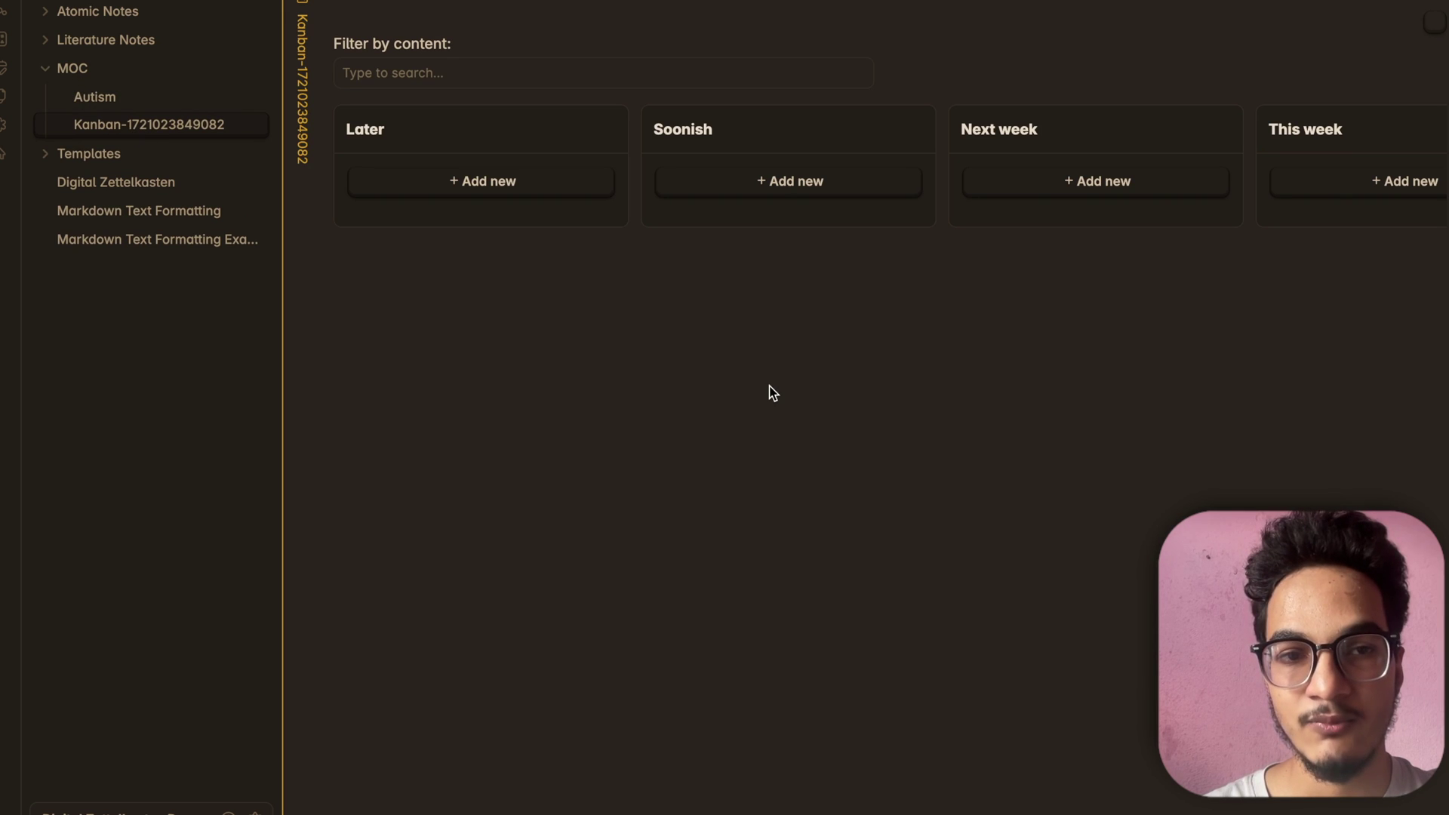
Examine the new kanban board's default columns, from Later through Pending to Done
{"action": "scroll", "coordinate": [773, 392], "scroll_direction": "right", "scroll_amount": 1}
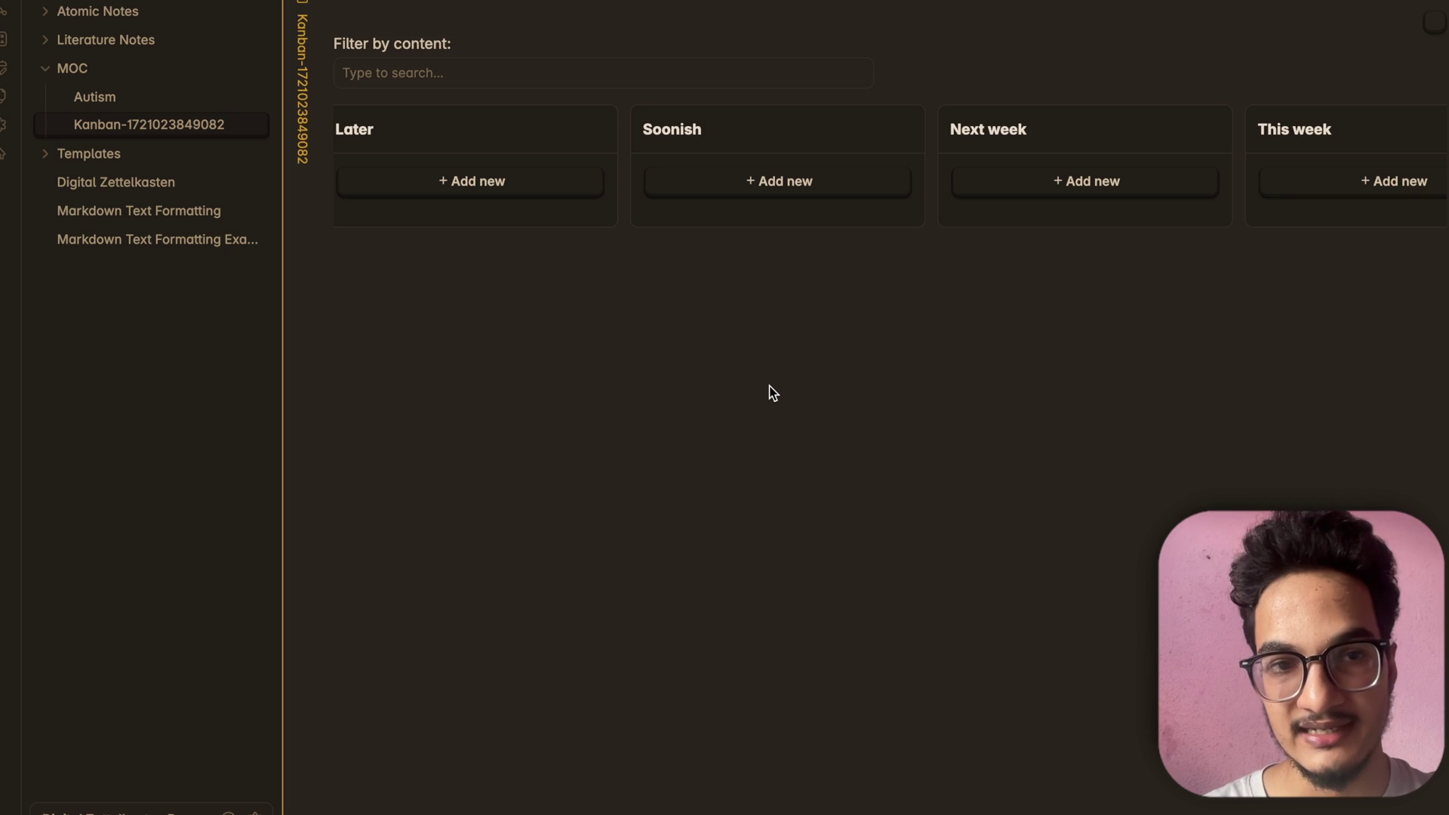
{"action": "scroll", "coordinate": [657, 252], "scroll_direction": "right", "scroll_amount": 10}
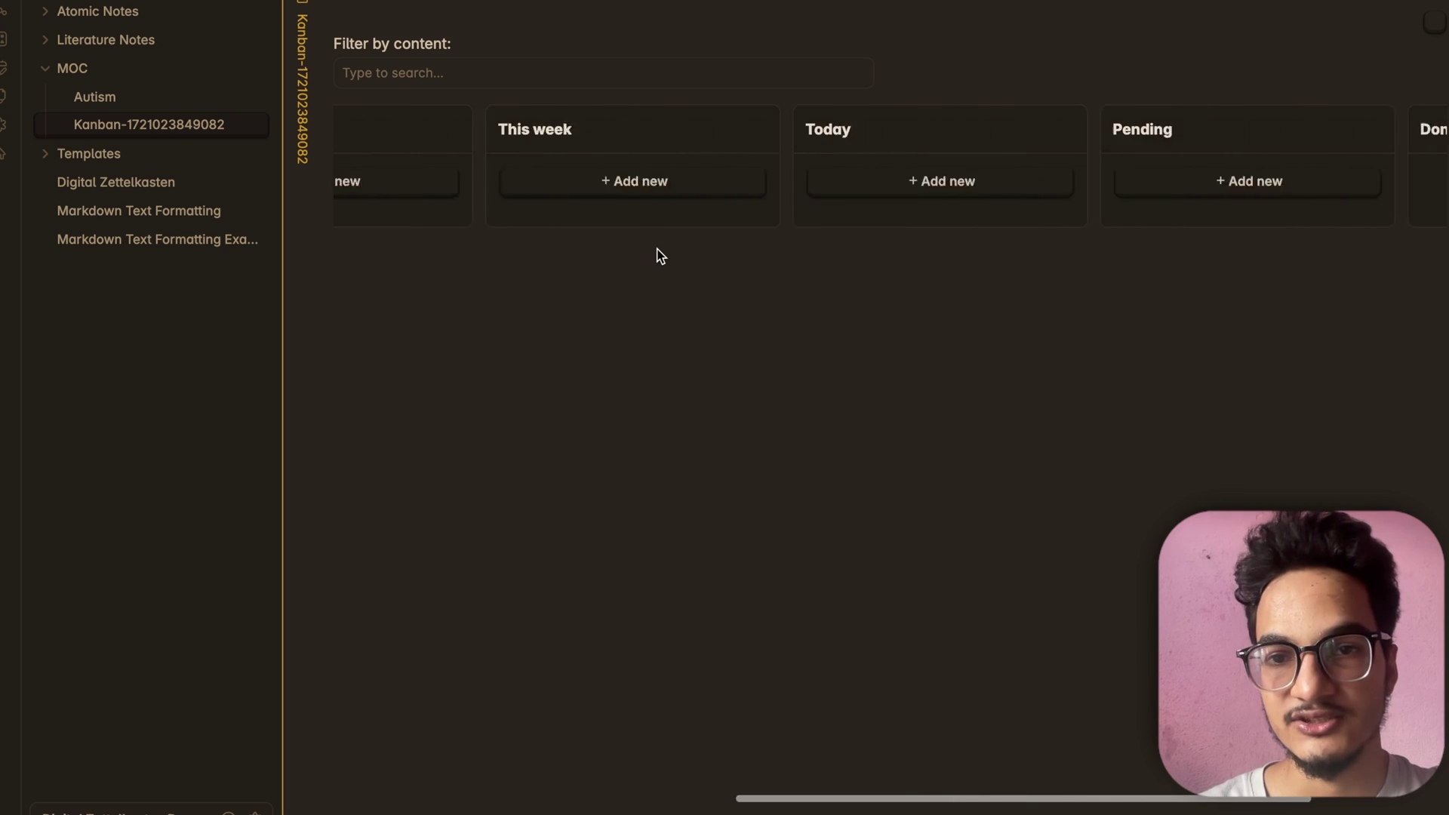
{"action": "scroll", "coordinate": [656, 252], "scroll_direction": "right", "scroll_amount": 3}
{"action": "scroll", "coordinate": [657, 252], "scroll_direction": "left", "scroll_amount": 4}
{"action": "scroll", "coordinate": [913, 251], "scroll_direction": "right", "scroll_amount": 1}
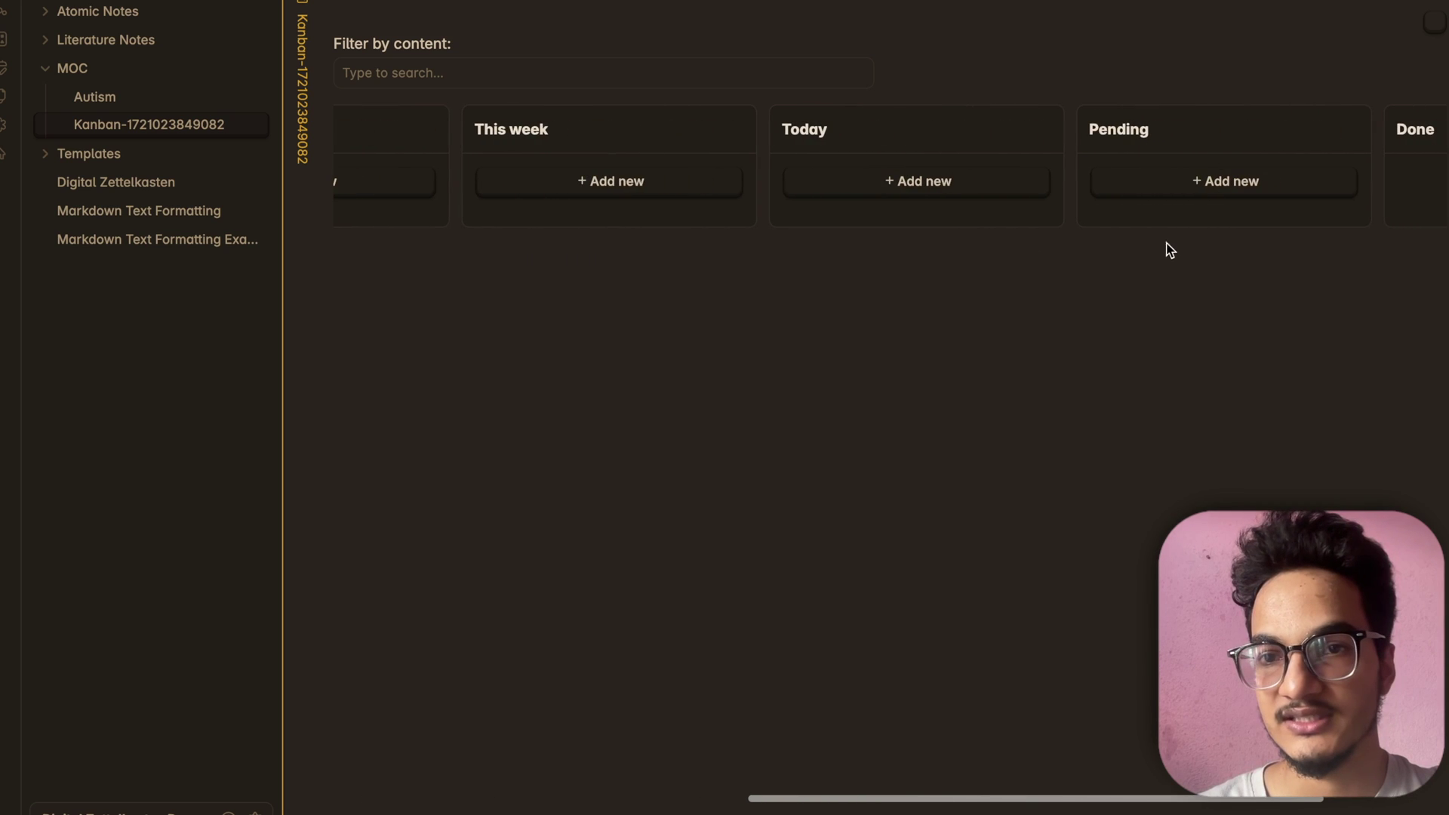
{"action": "scroll", "coordinate": [1207, 231], "scroll_direction": "right", "scroll_amount": 3}
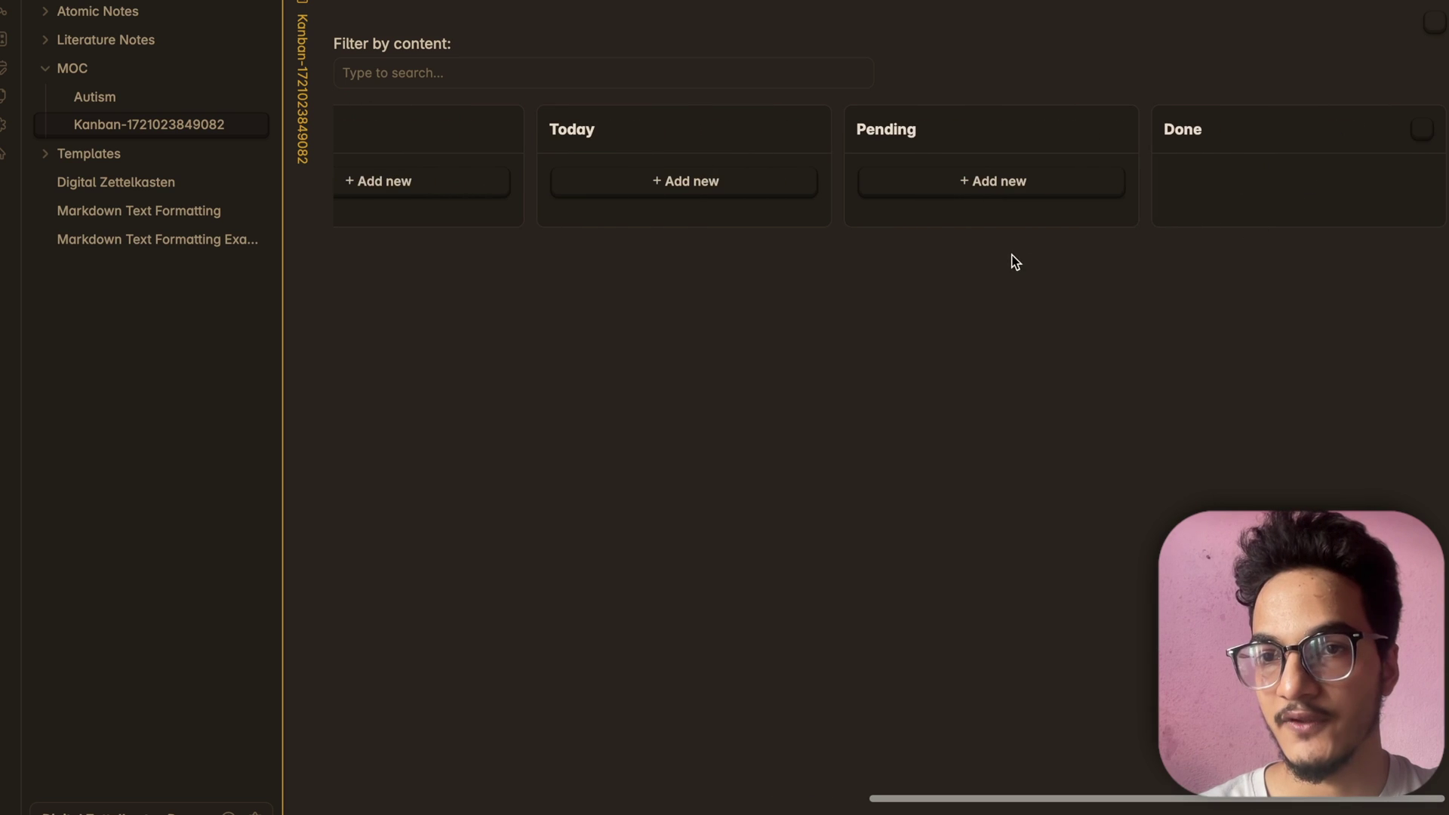
{"action": "left_click", "coordinate": [1436, 22]}
{"action": "key", "text": "Escape"}
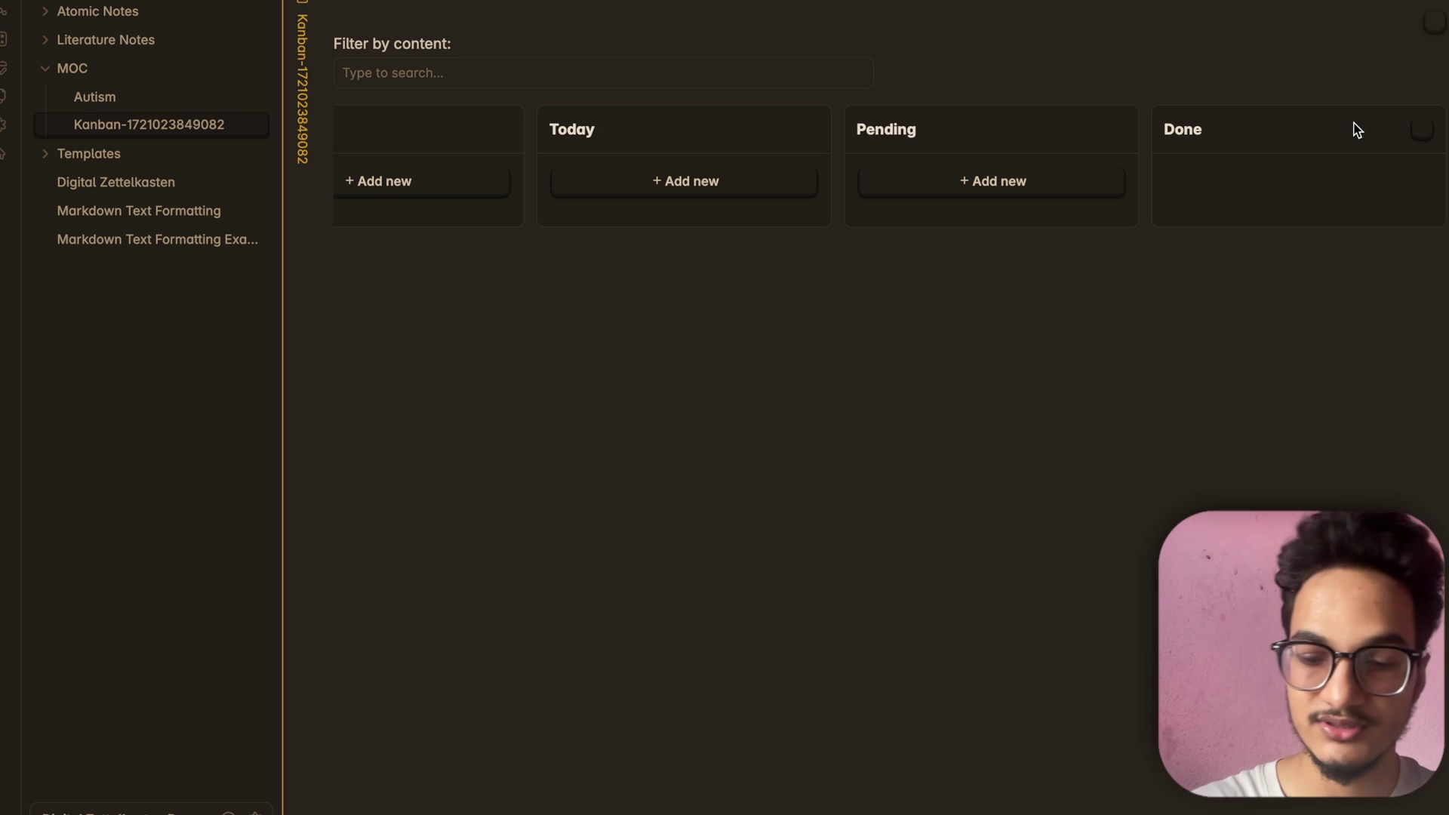
Change the theme to Minimal in the appearance settings and close the settings
{"action": "left_click", "coordinate": [1439, 38]}
{"action": "left_click", "coordinate": [332, 149]}
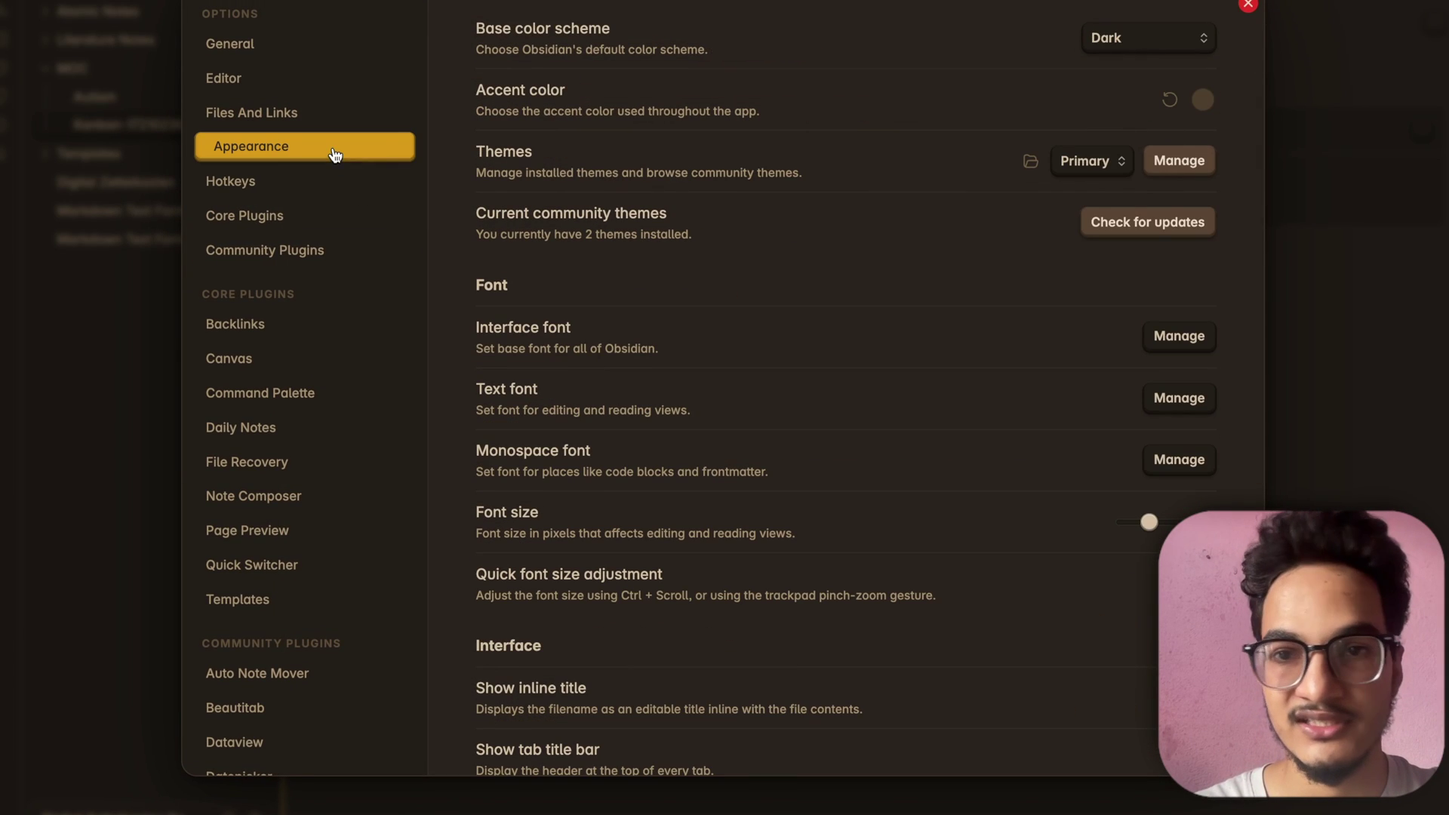
{"action": "left_click", "coordinate": [1100, 163]}
{"action": "left_click", "coordinate": [1100, 140]}
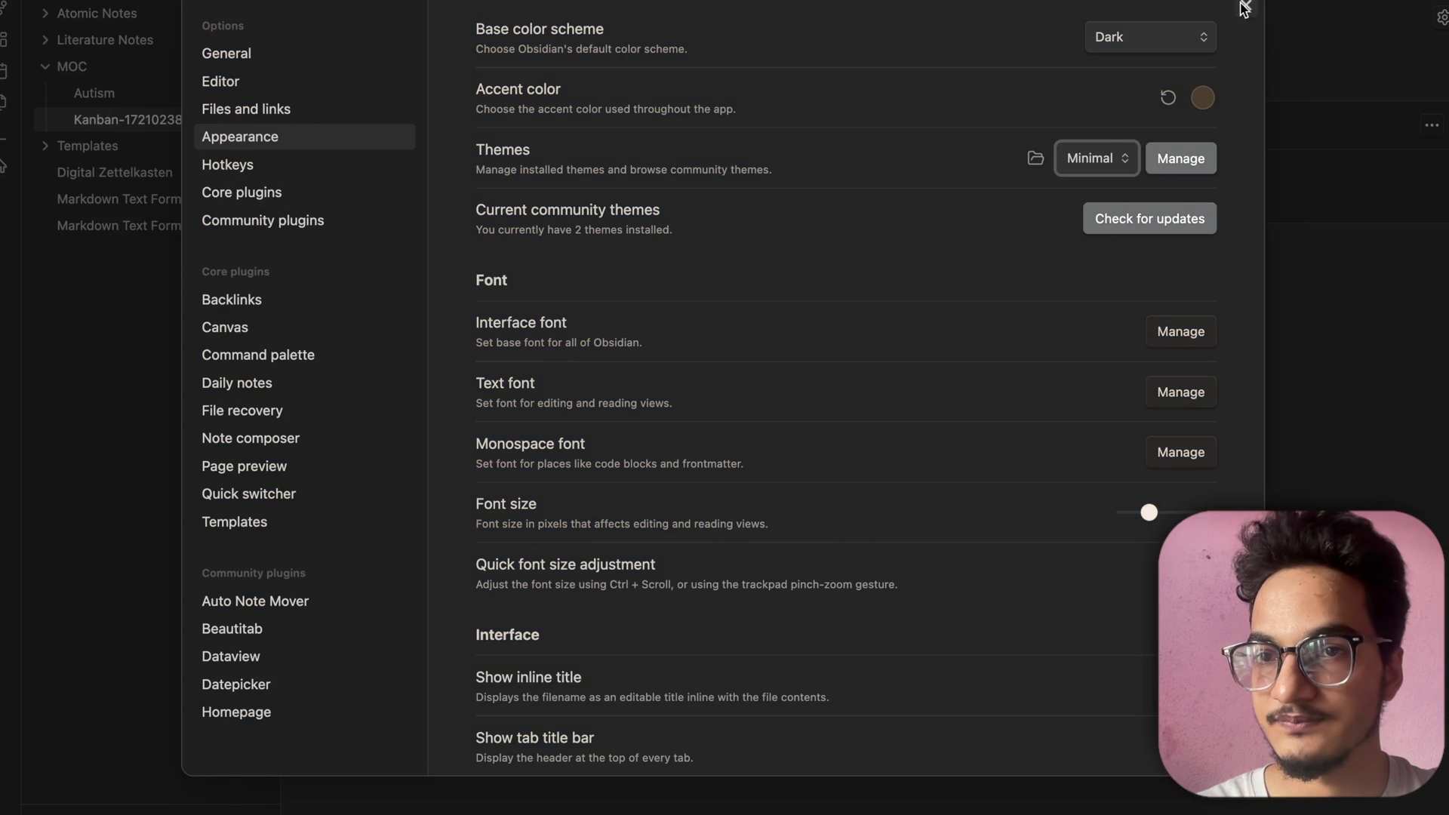
{"action": "left_click", "coordinate": [1247, 6]}
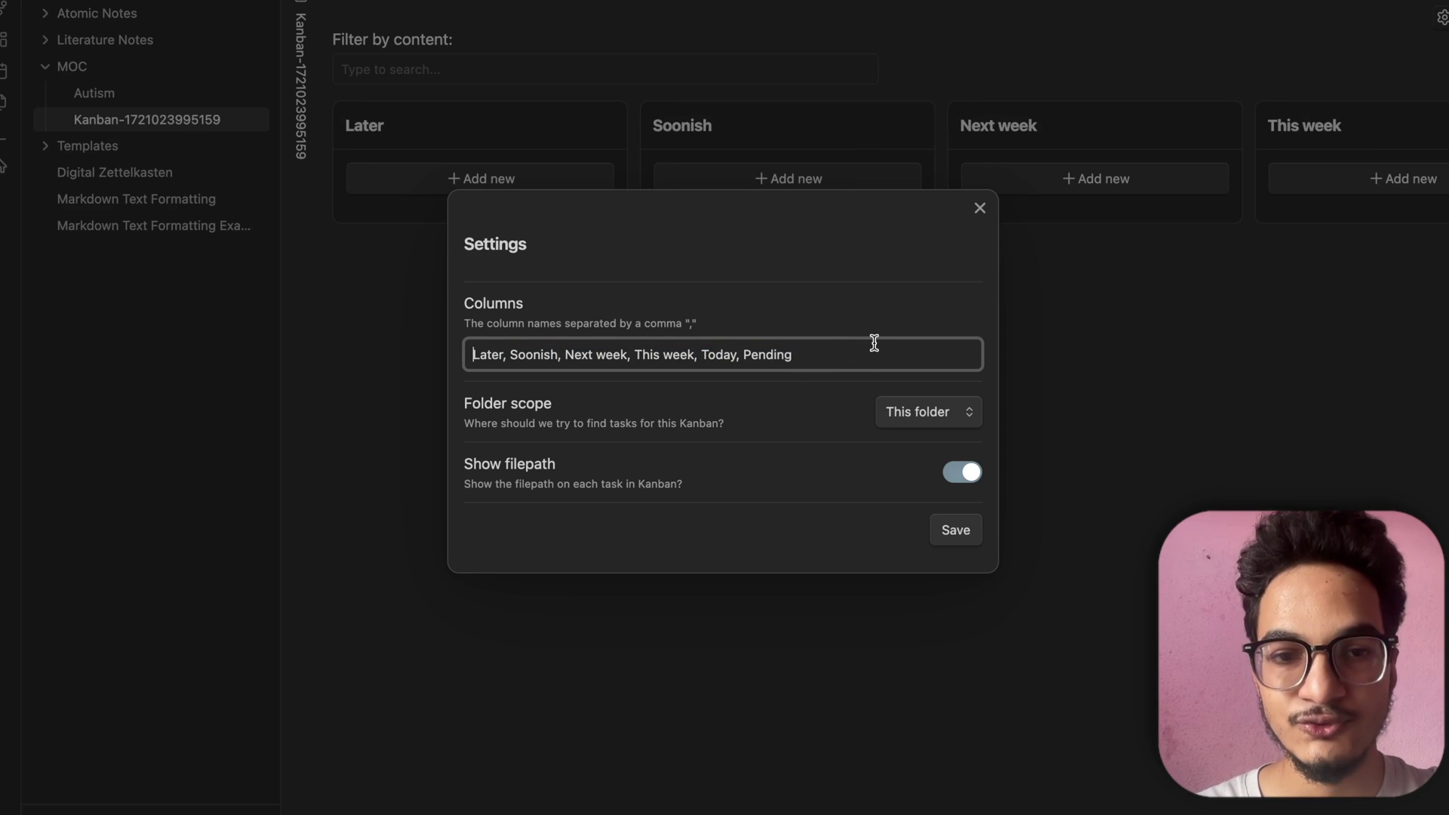
Clear all column names in the kanban board's settings, save the change and reopen the board's settings
{"action": "left_click_drag", "start_coordinate": [465, 353], "coordinate": [798, 355]}
{"action": "key", "text": "BackSpace"}
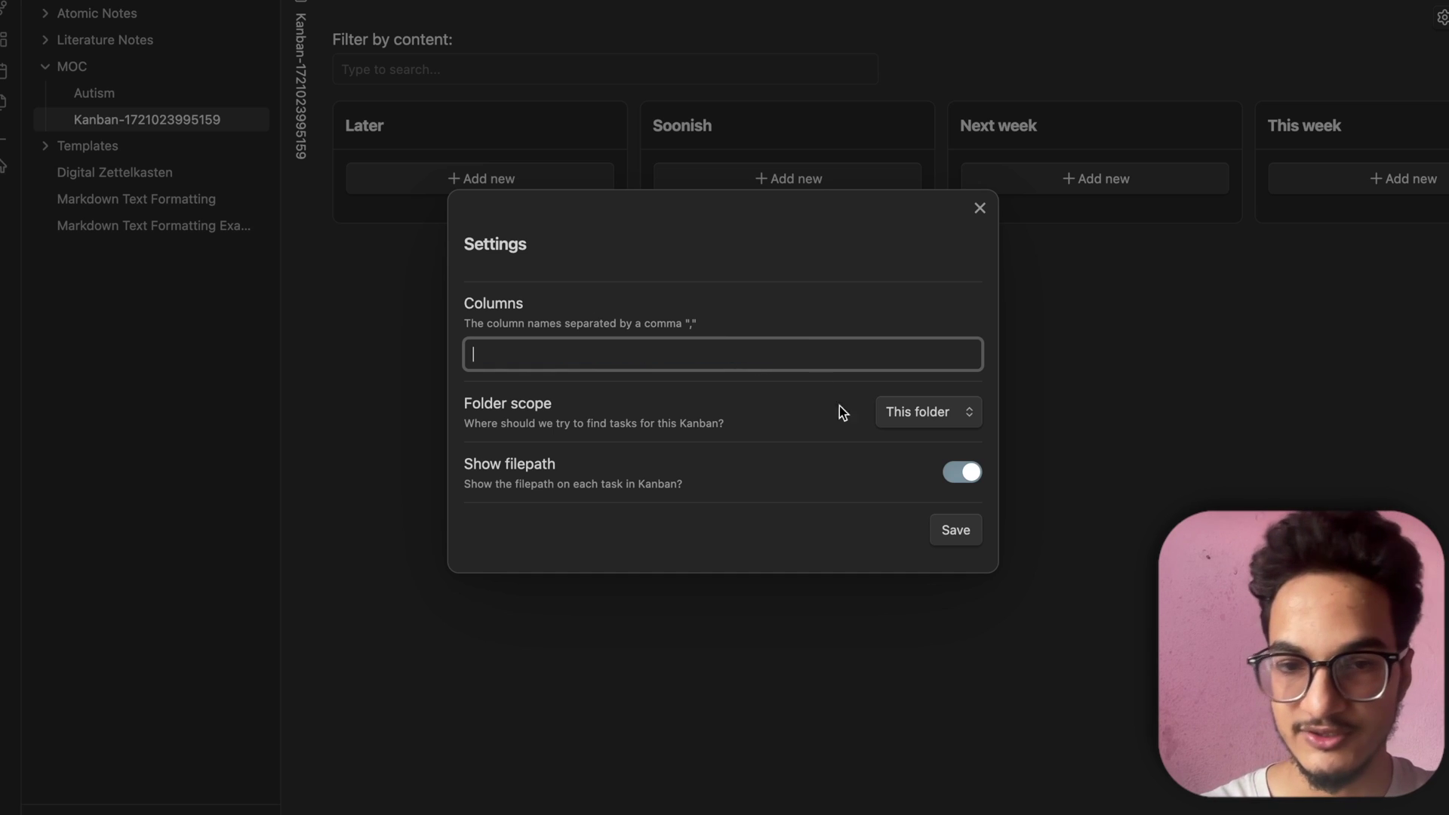
{"action": "left_click", "coordinate": [969, 534]}
{"action": "left_click", "coordinate": [1442, 18]}
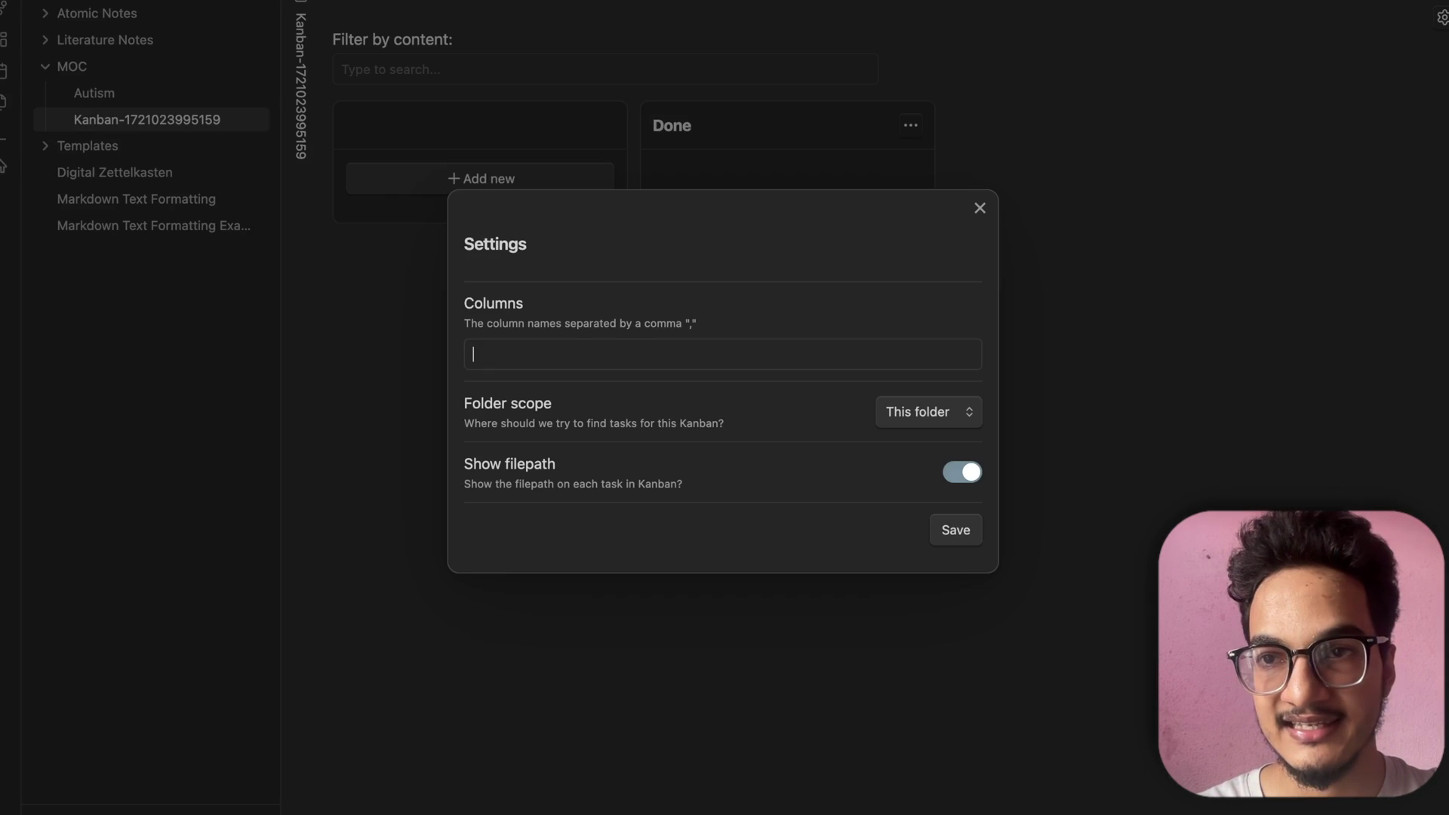
Name the board's columns To-Do, Planned, upNext and NextWeek in its settings and save the change
{"action": "type", "text": "To"}
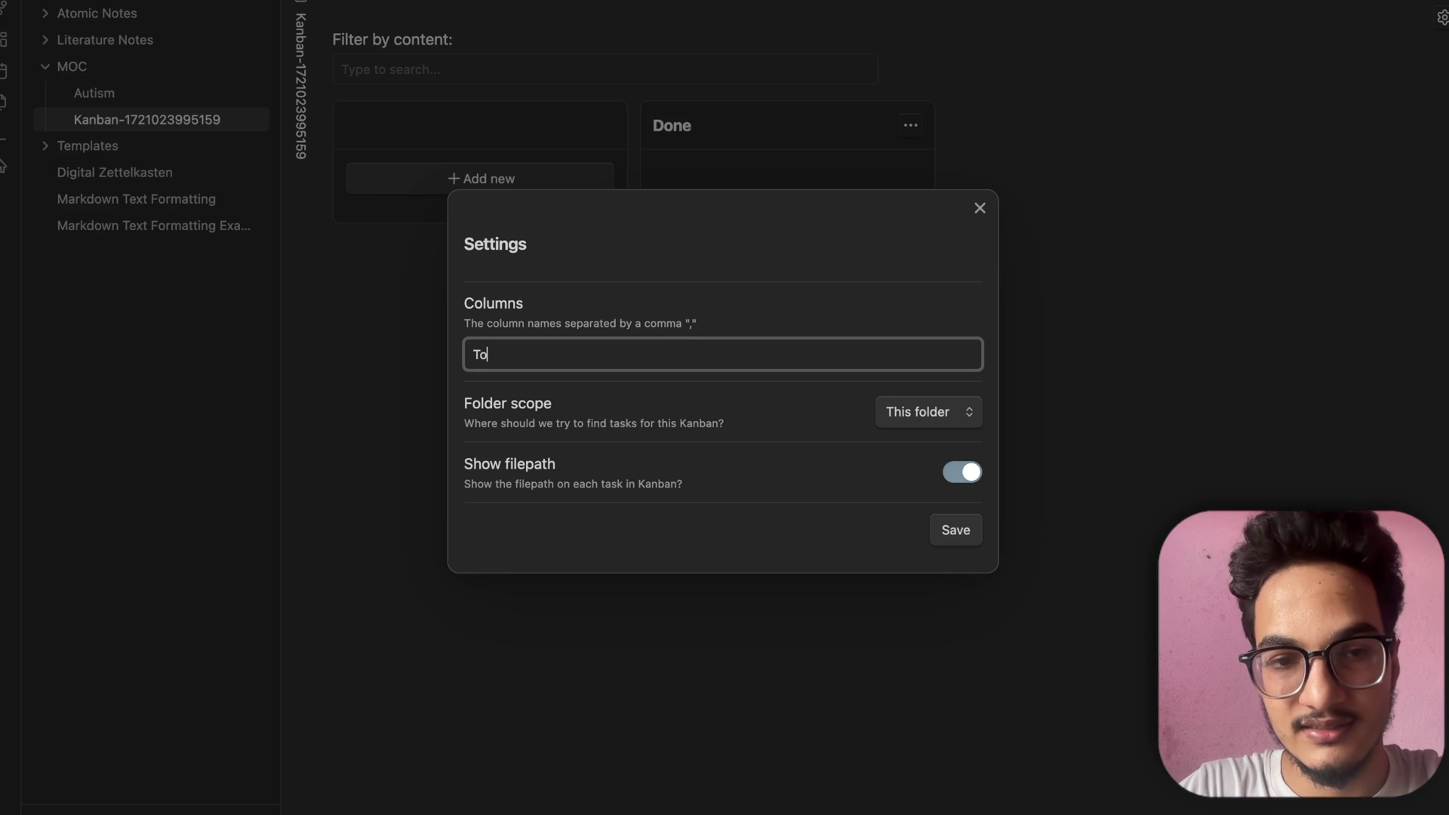
{"action": "type", "text": "-Do, Pla"}
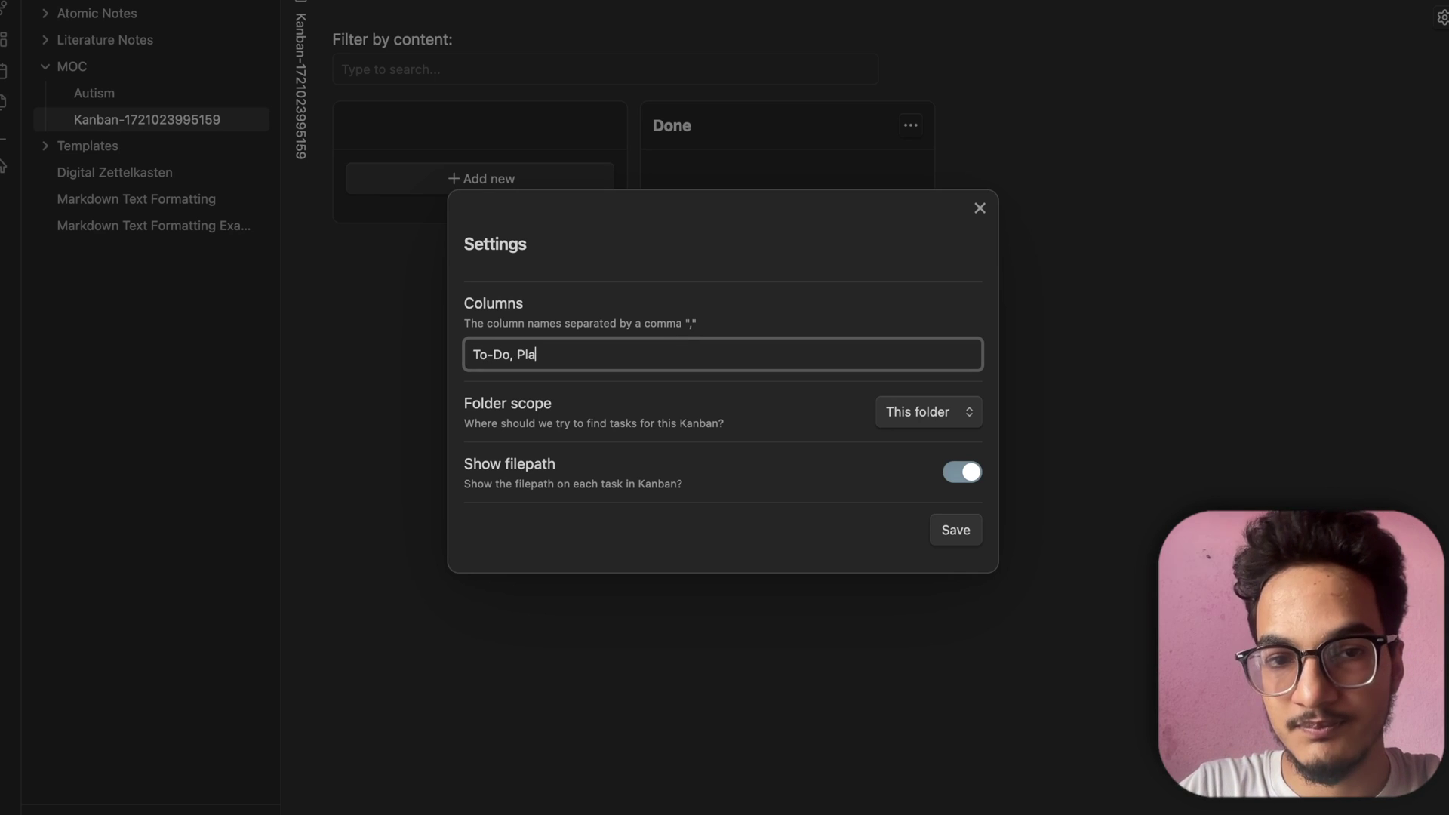
{"action": "type", "text": "nned, upNEx"}
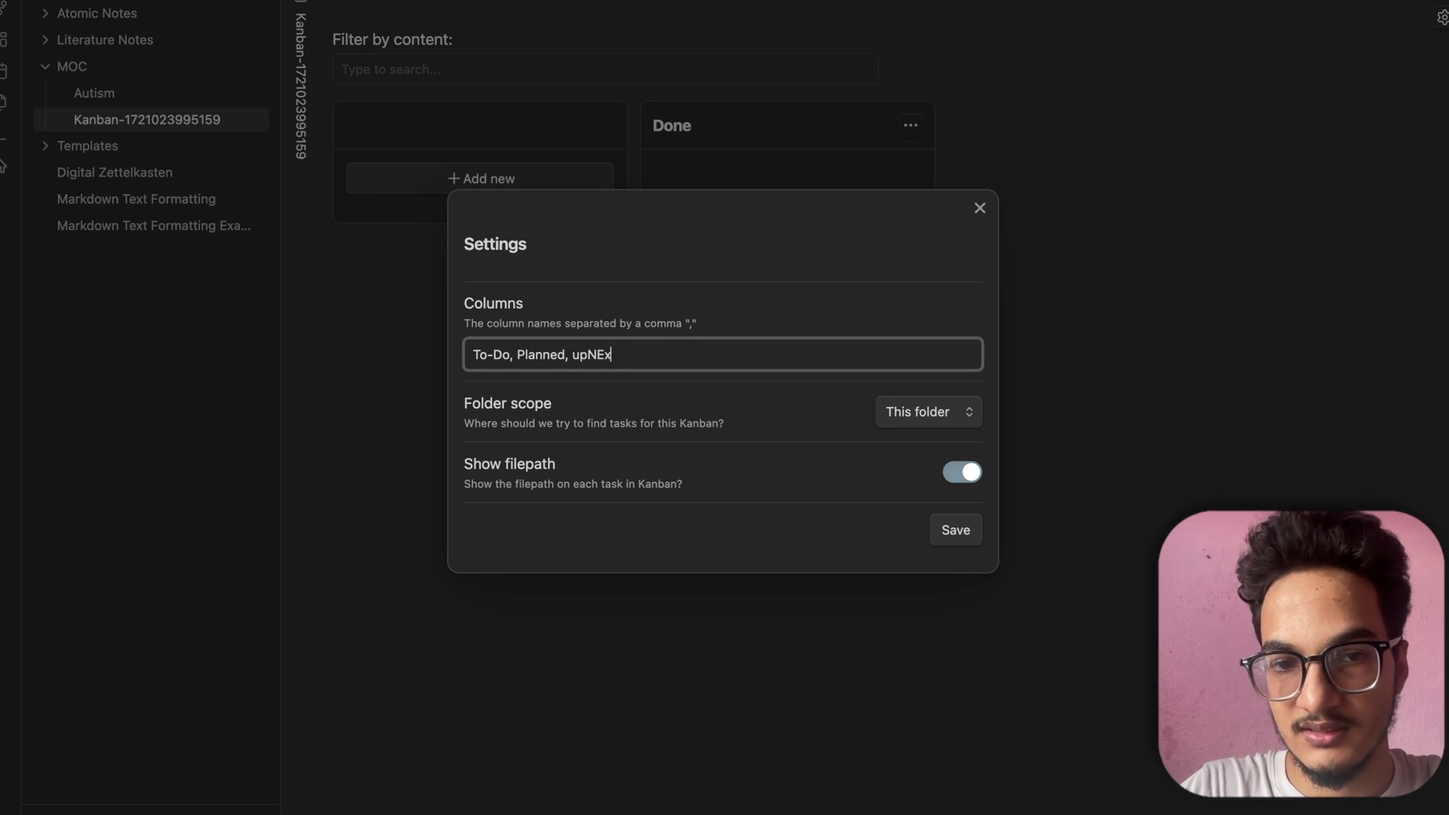
{"action": "type", "text": "t, NextWee"}
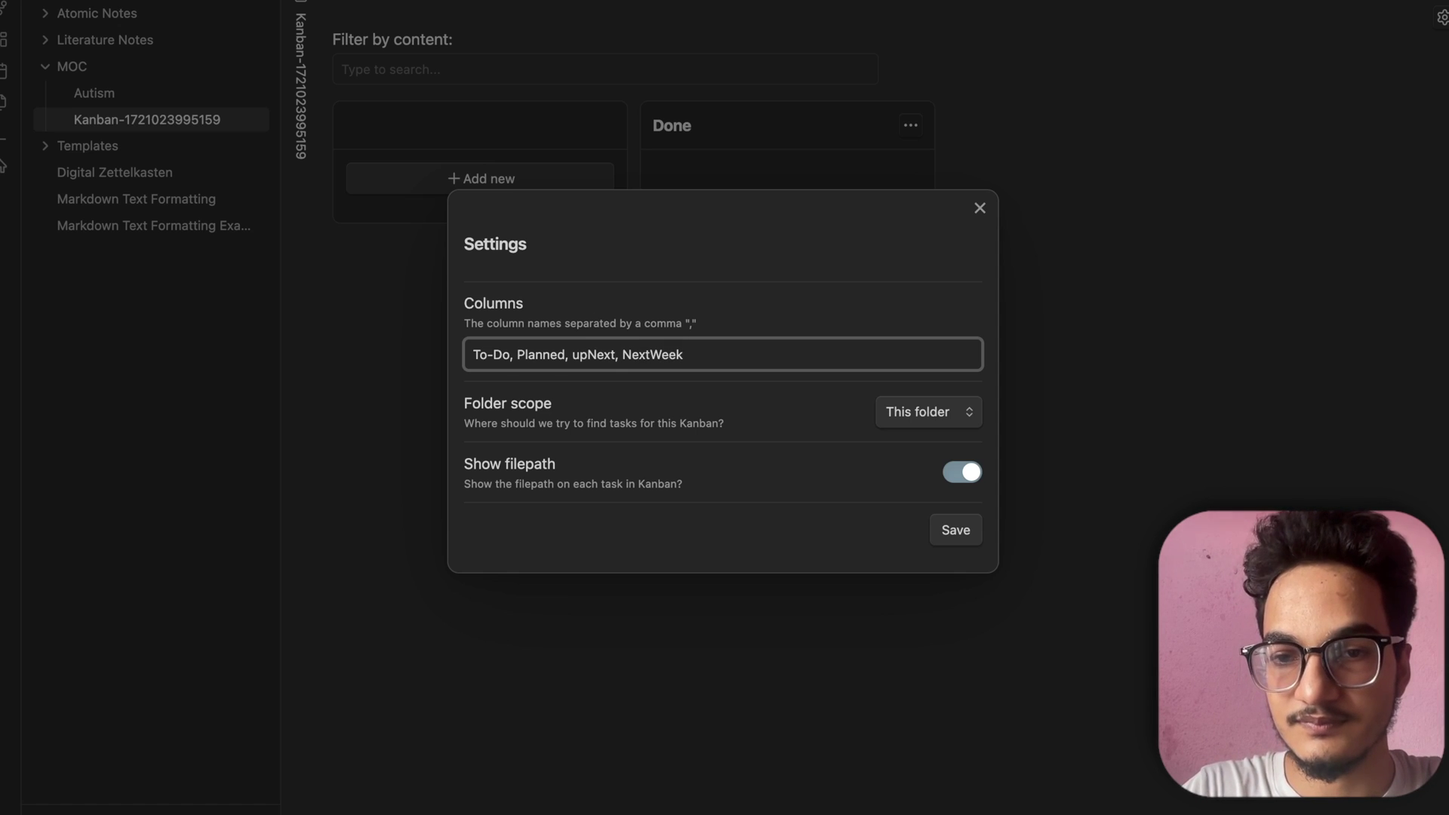
{"action": "type", "text": "k"}
{"action": "left_click", "coordinate": [957, 532]}
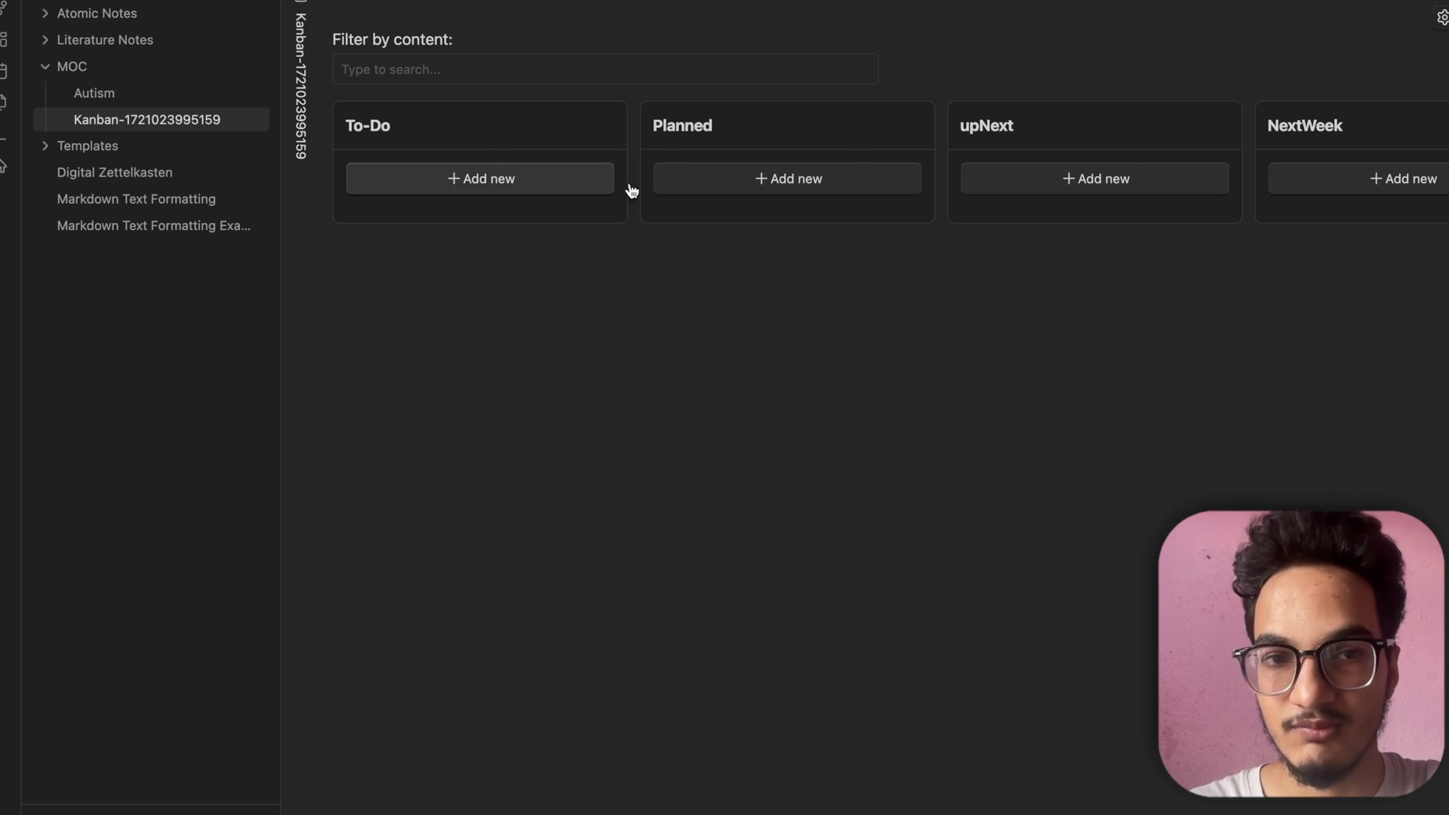
Reopen the board's settings and examine the available folder scope options
{"action": "left_click", "coordinate": [1442, 17]}
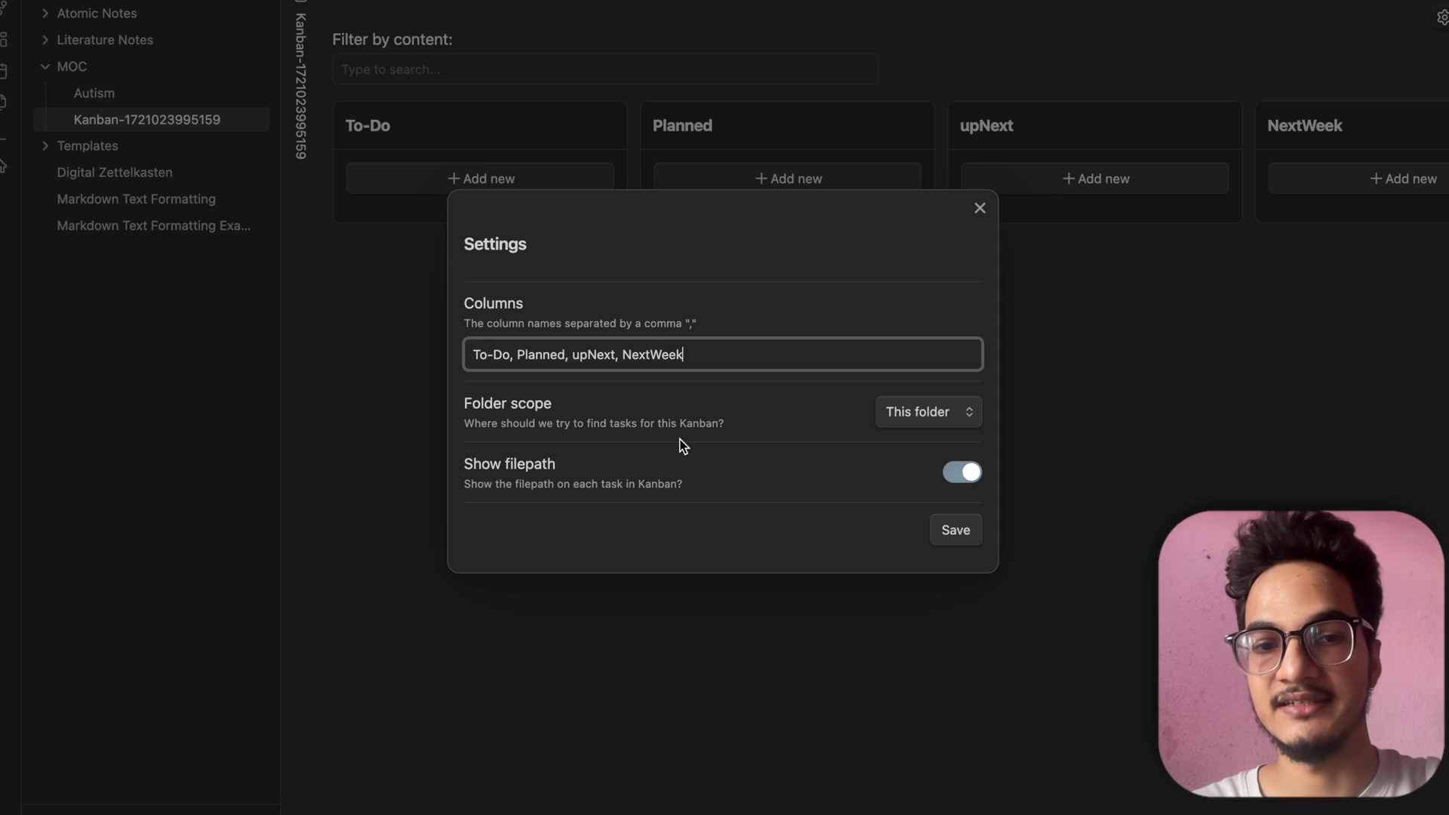
{"action": "left_click", "coordinate": [928, 411]}
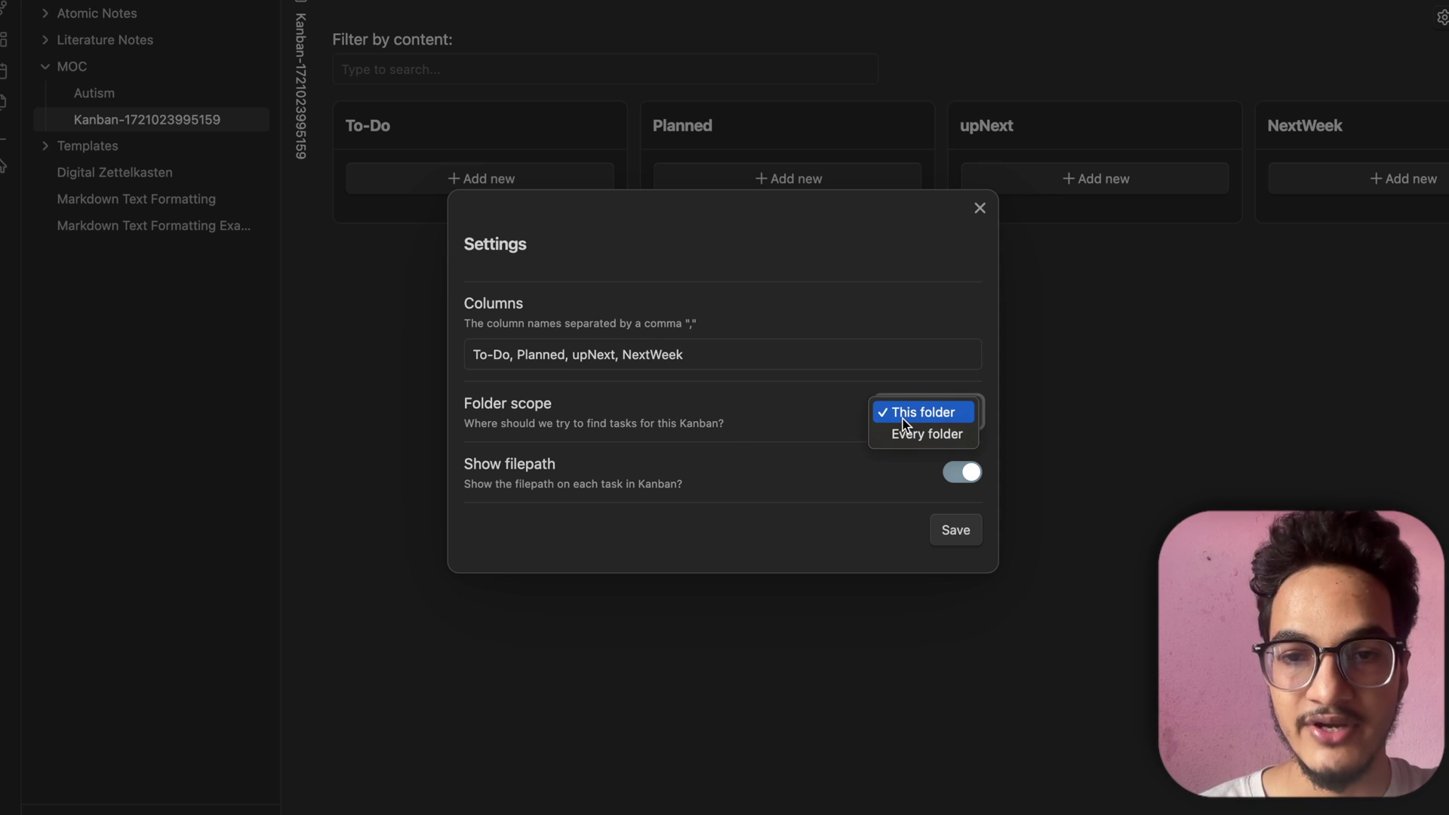
{"action": "left_click", "coordinate": [805, 421]}
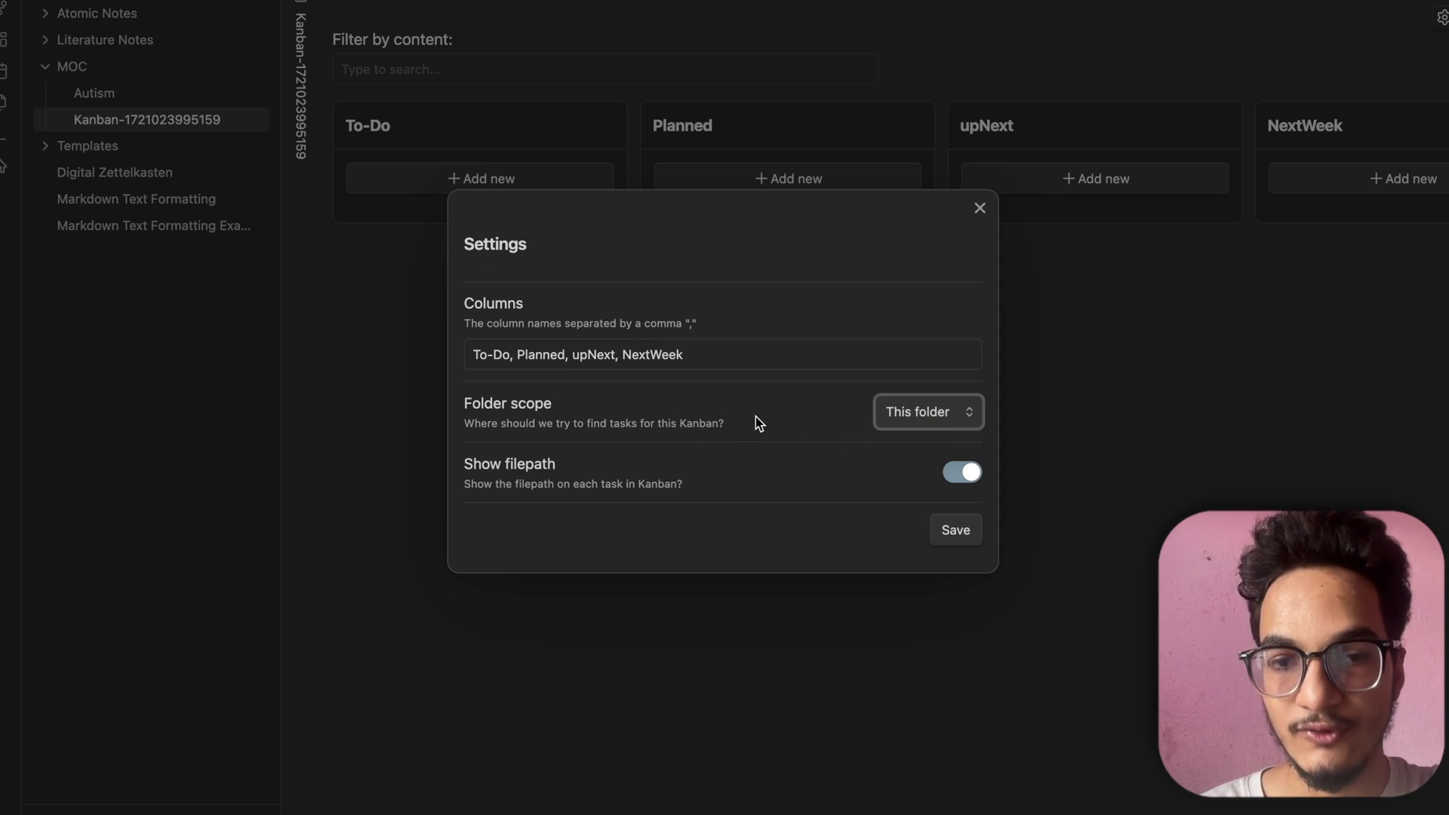
{"action": "left_click", "coordinate": [585, 431]}
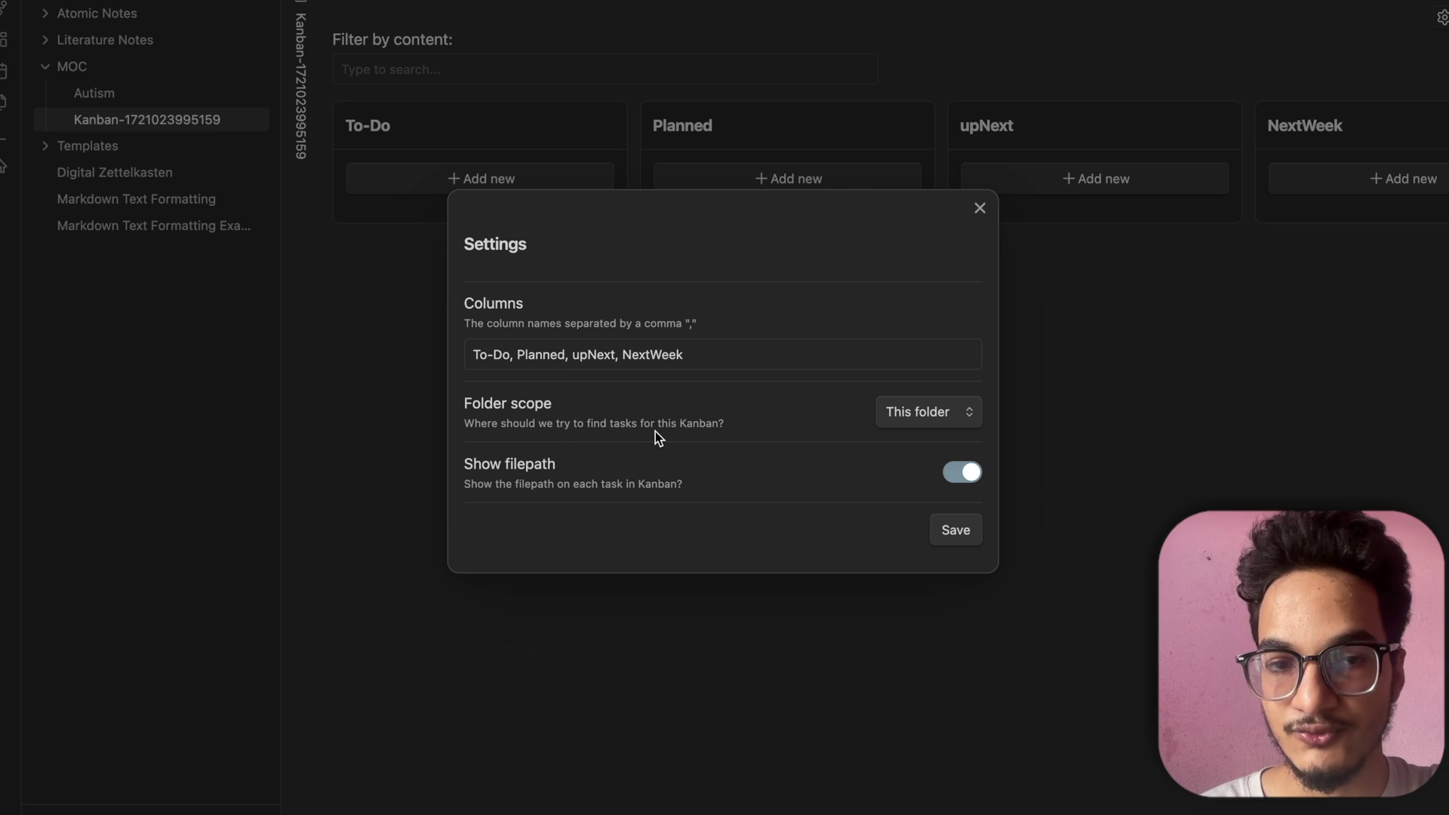
{"action": "left_click", "coordinate": [894, 409]}
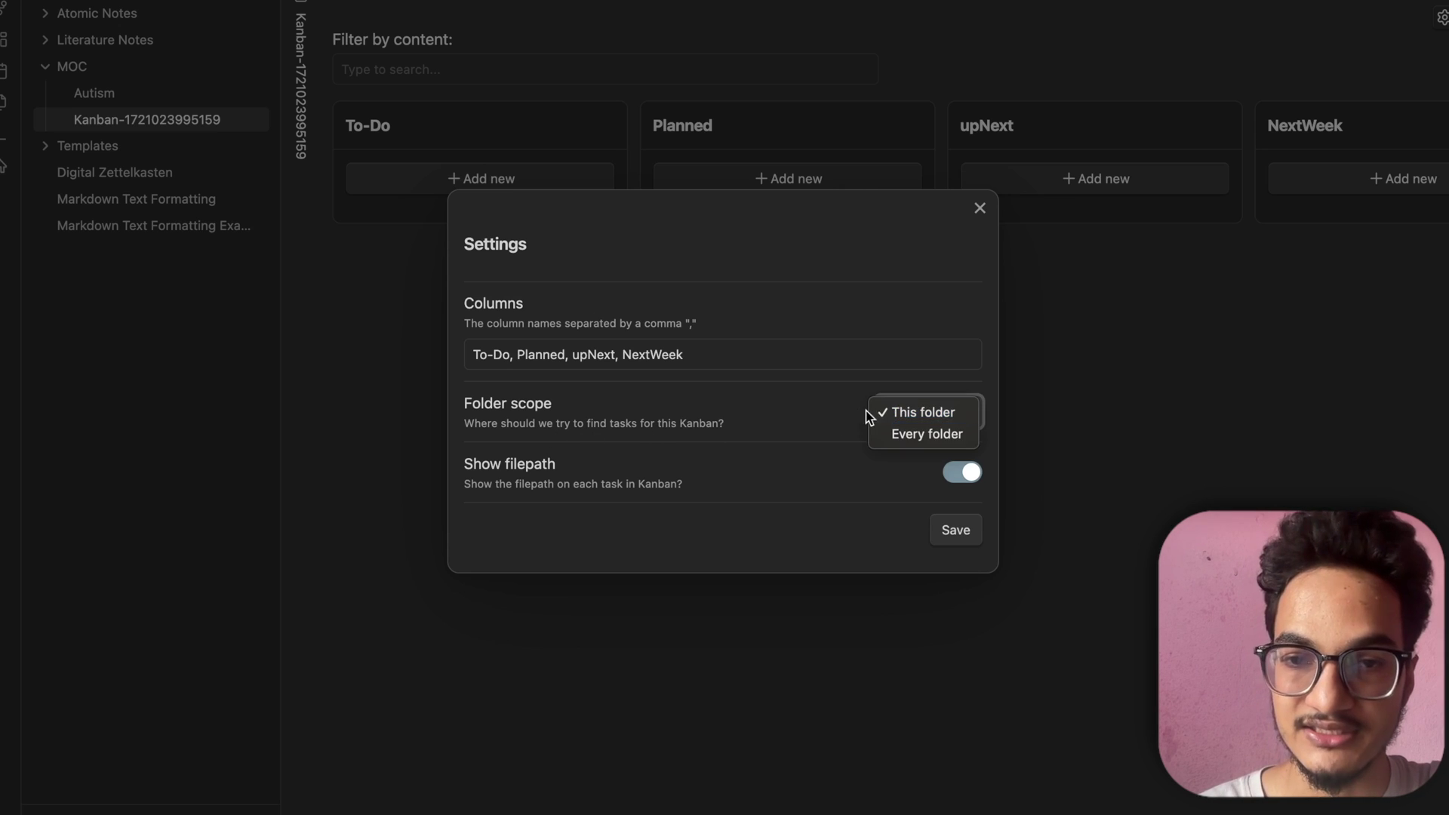
{"action": "left_click", "coordinate": [921, 419]}
{"action": "left_click", "coordinate": [921, 420]}
{"action": "left_click", "coordinate": [912, 418]}
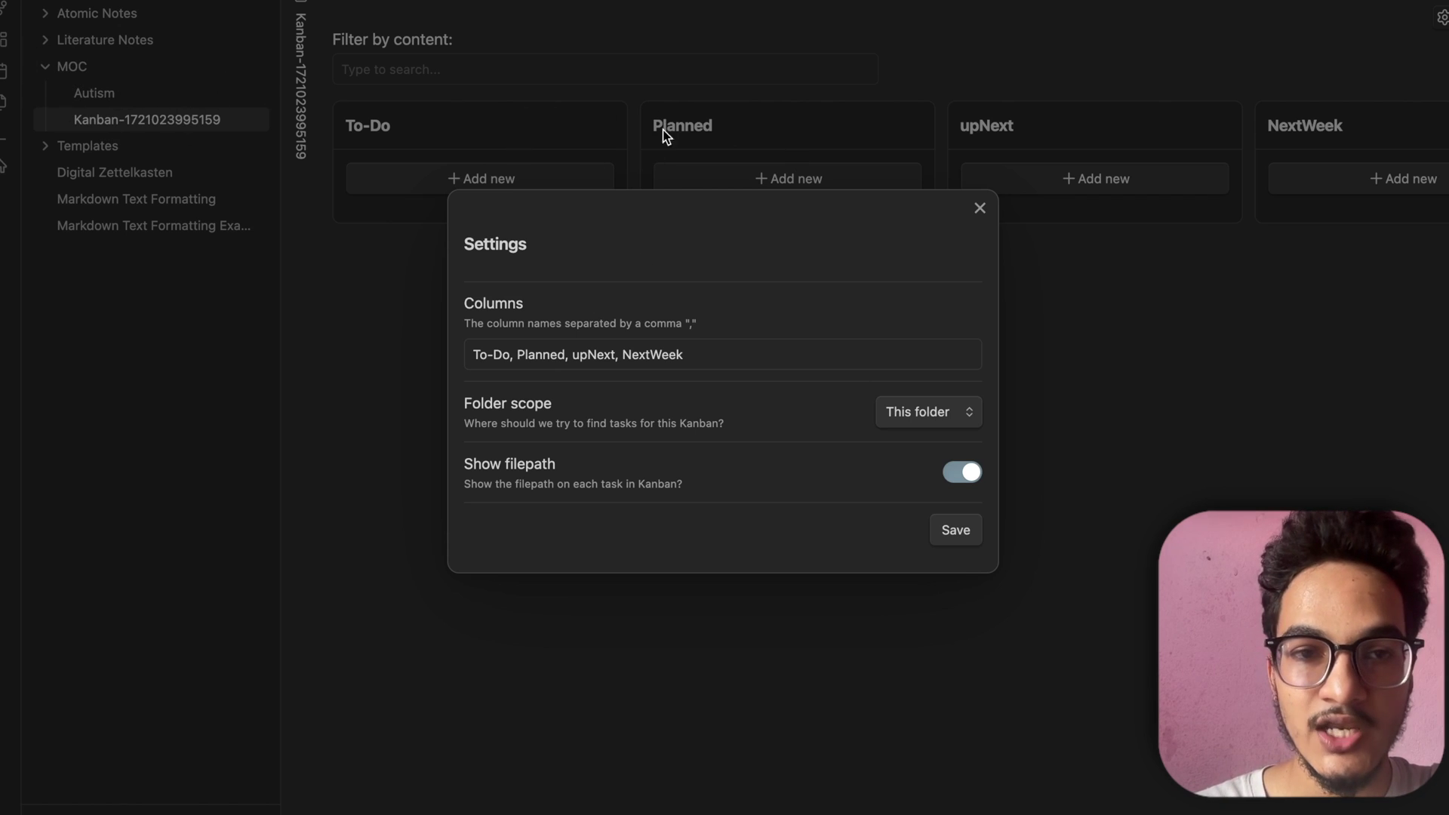
Set the board's folder scope to Every folder and save the settings
{"action": "left_click", "coordinate": [928, 414]}
{"action": "left_click", "coordinate": [931, 431]}
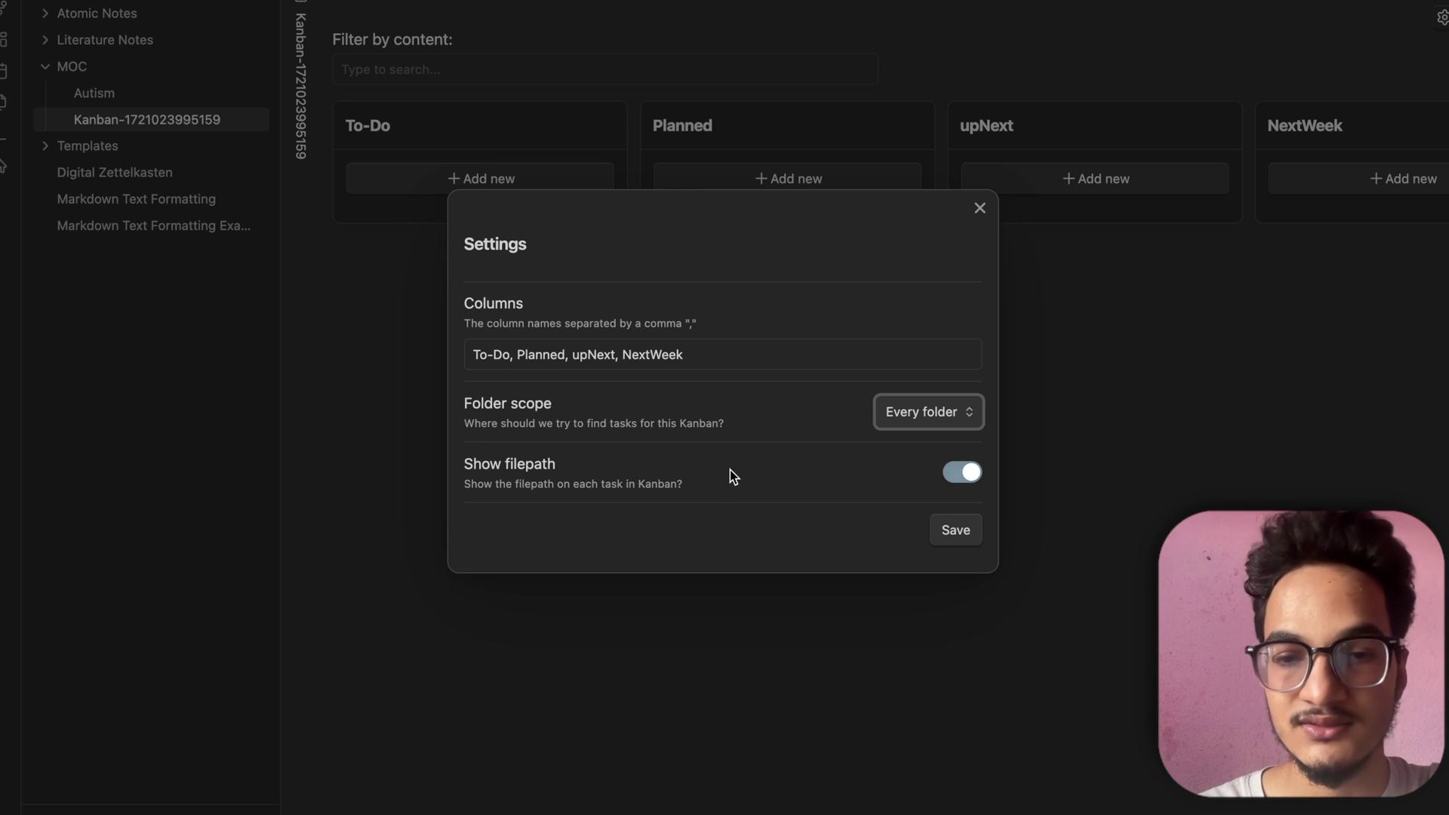
{"action": "left_click", "coordinate": [963, 475]}
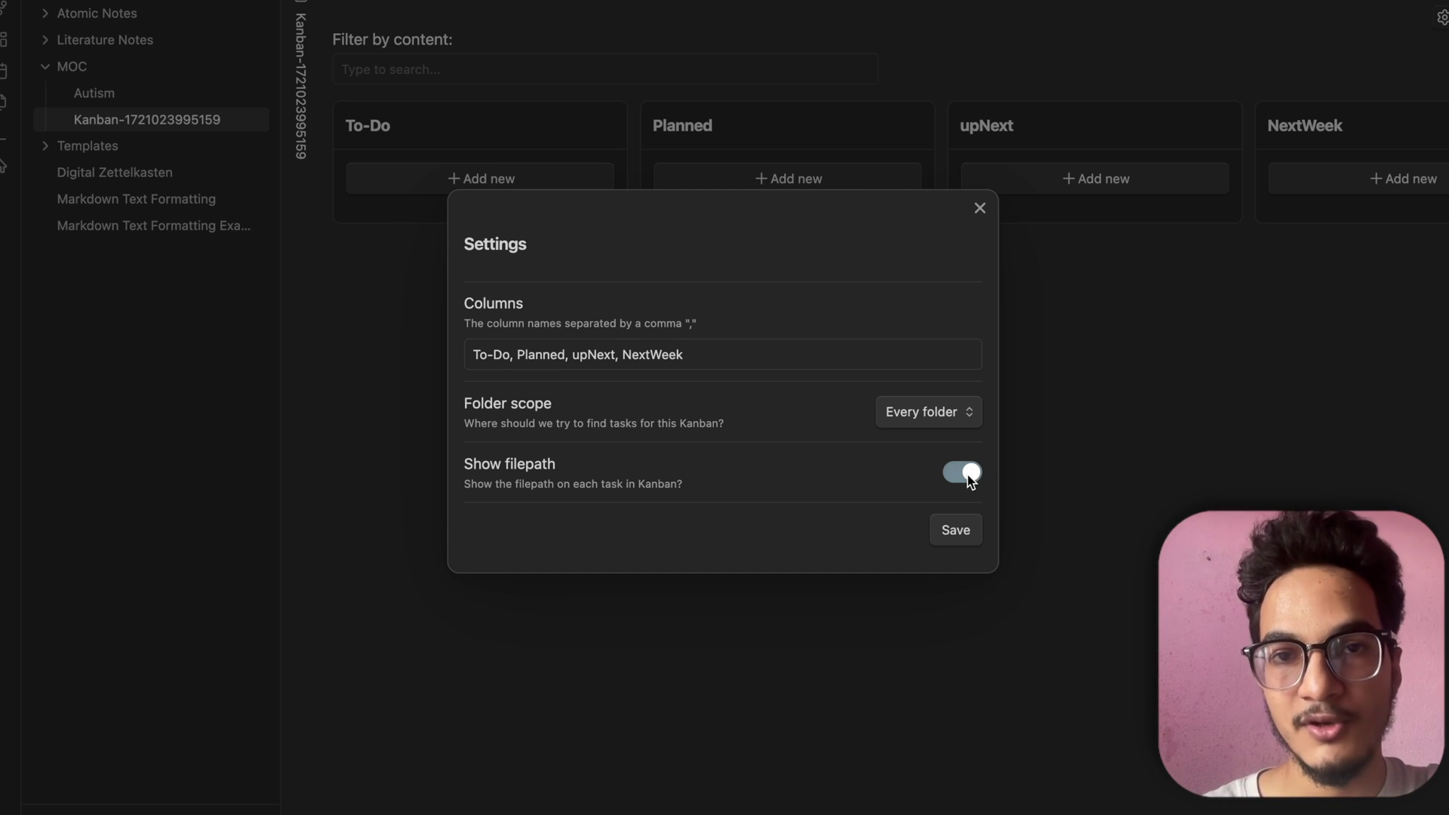
{"action": "left_click", "coordinate": [938, 428]}
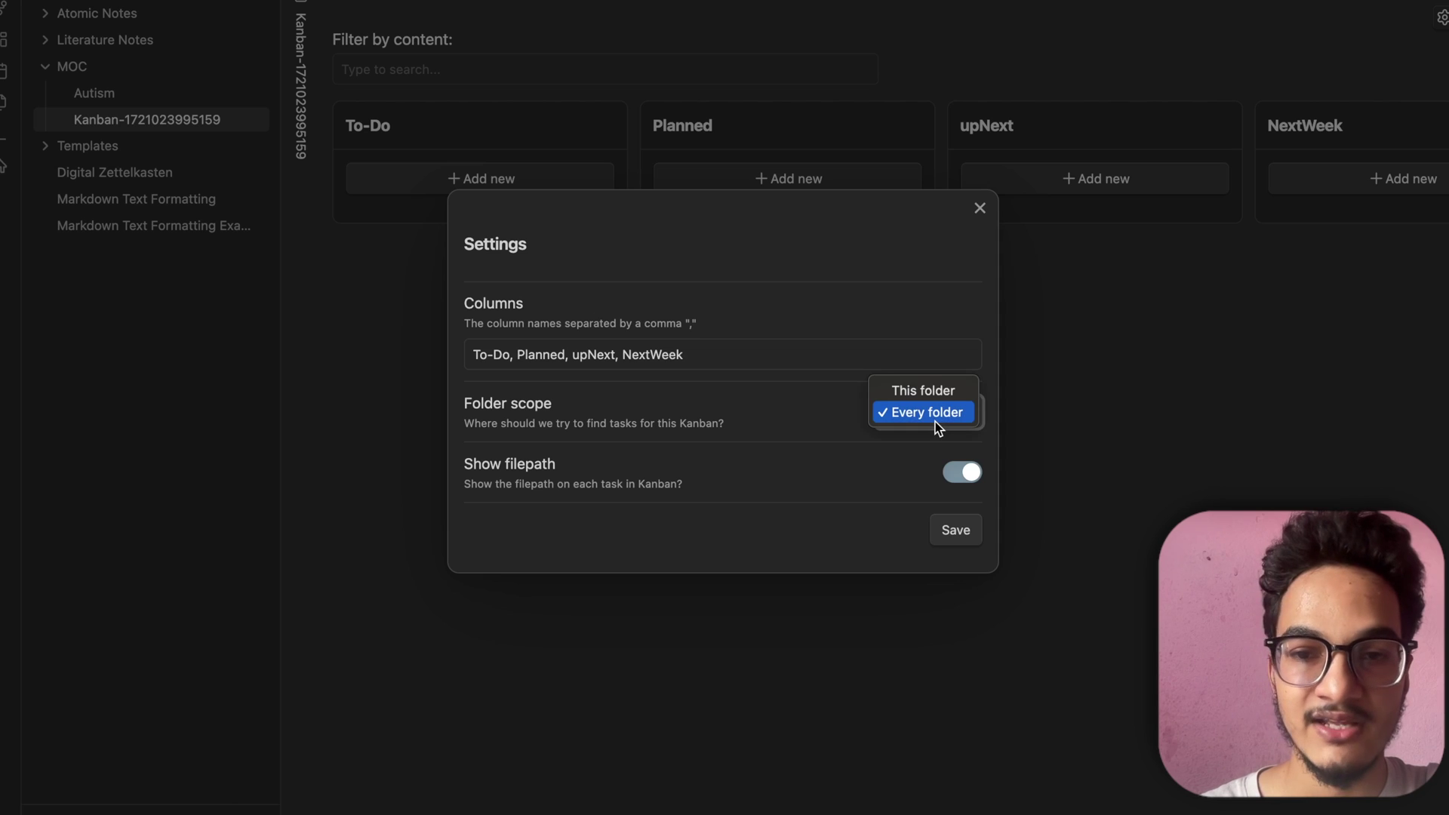
{"action": "left_click", "coordinate": [836, 414]}
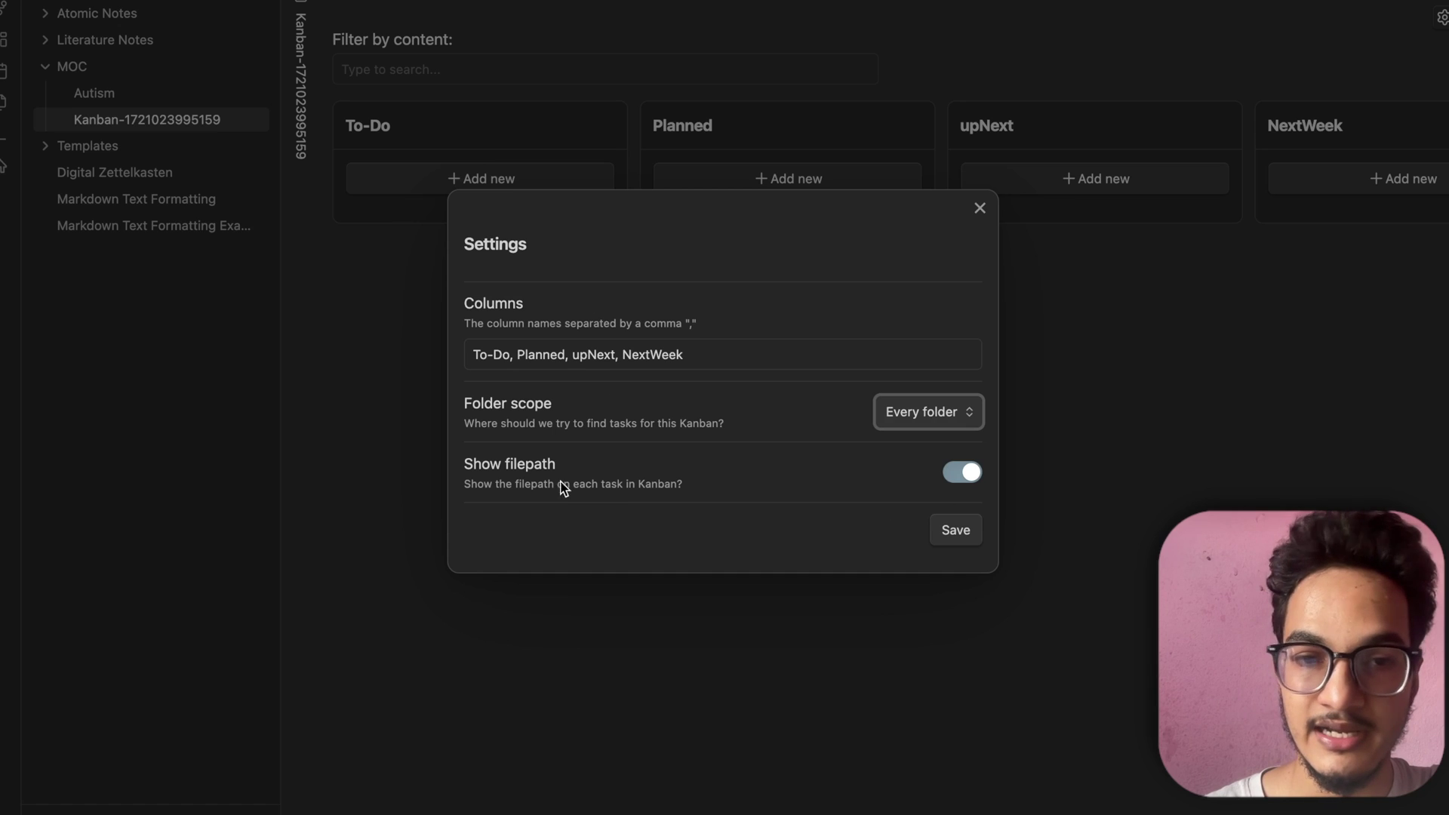
{"action": "left_click", "coordinate": [941, 529]}
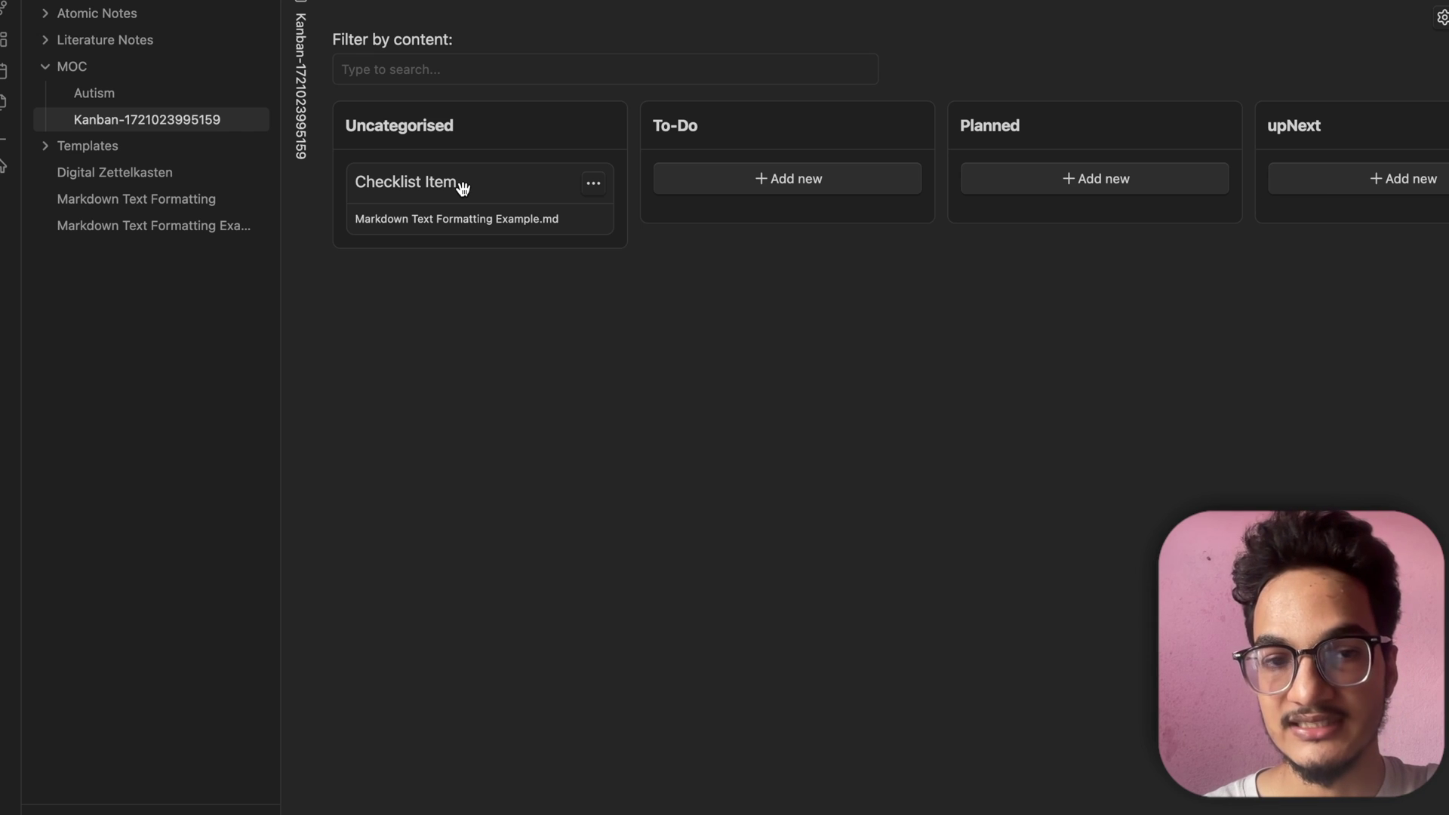
{"action": "left_click", "coordinate": [420, 184]}
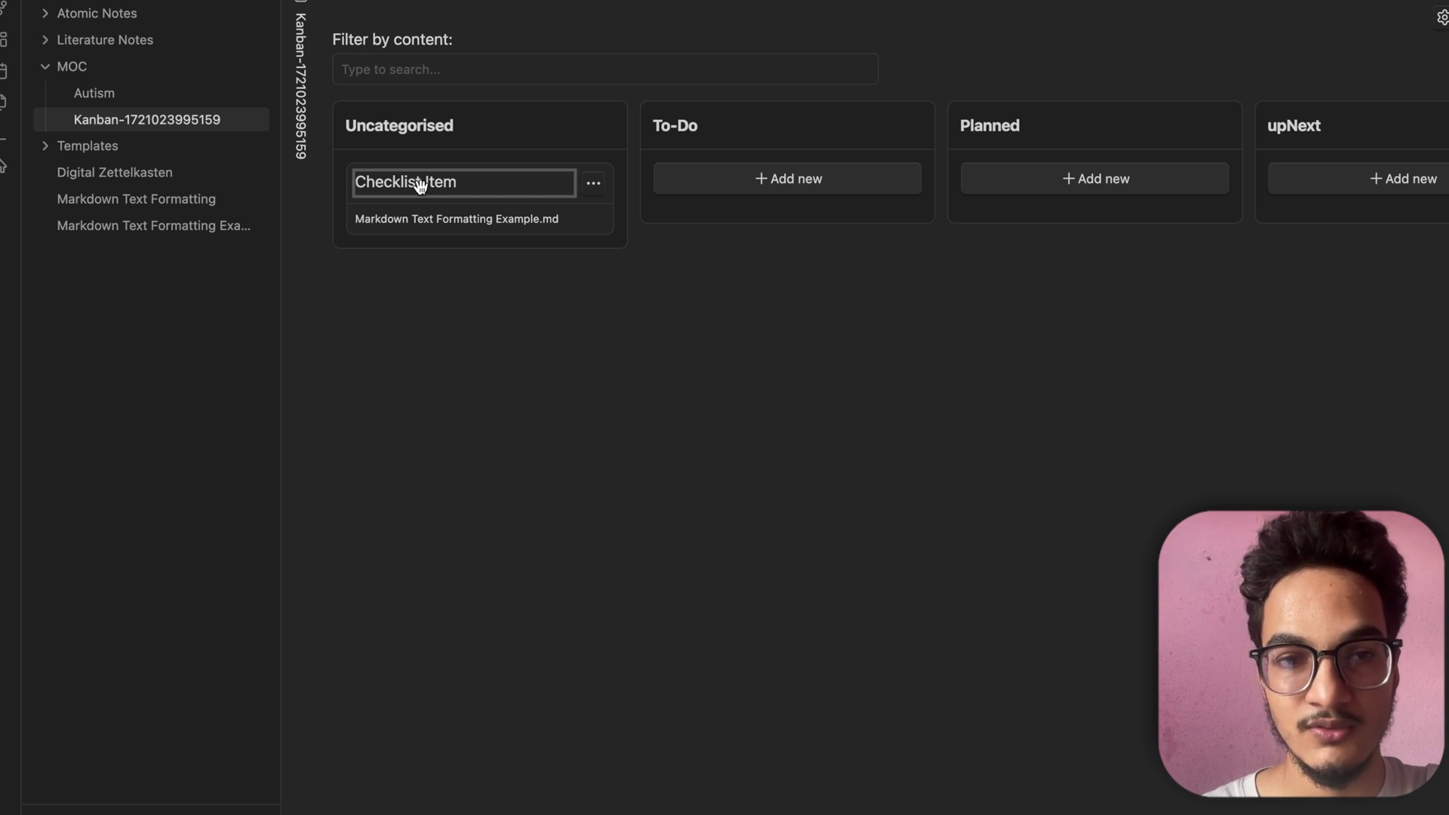
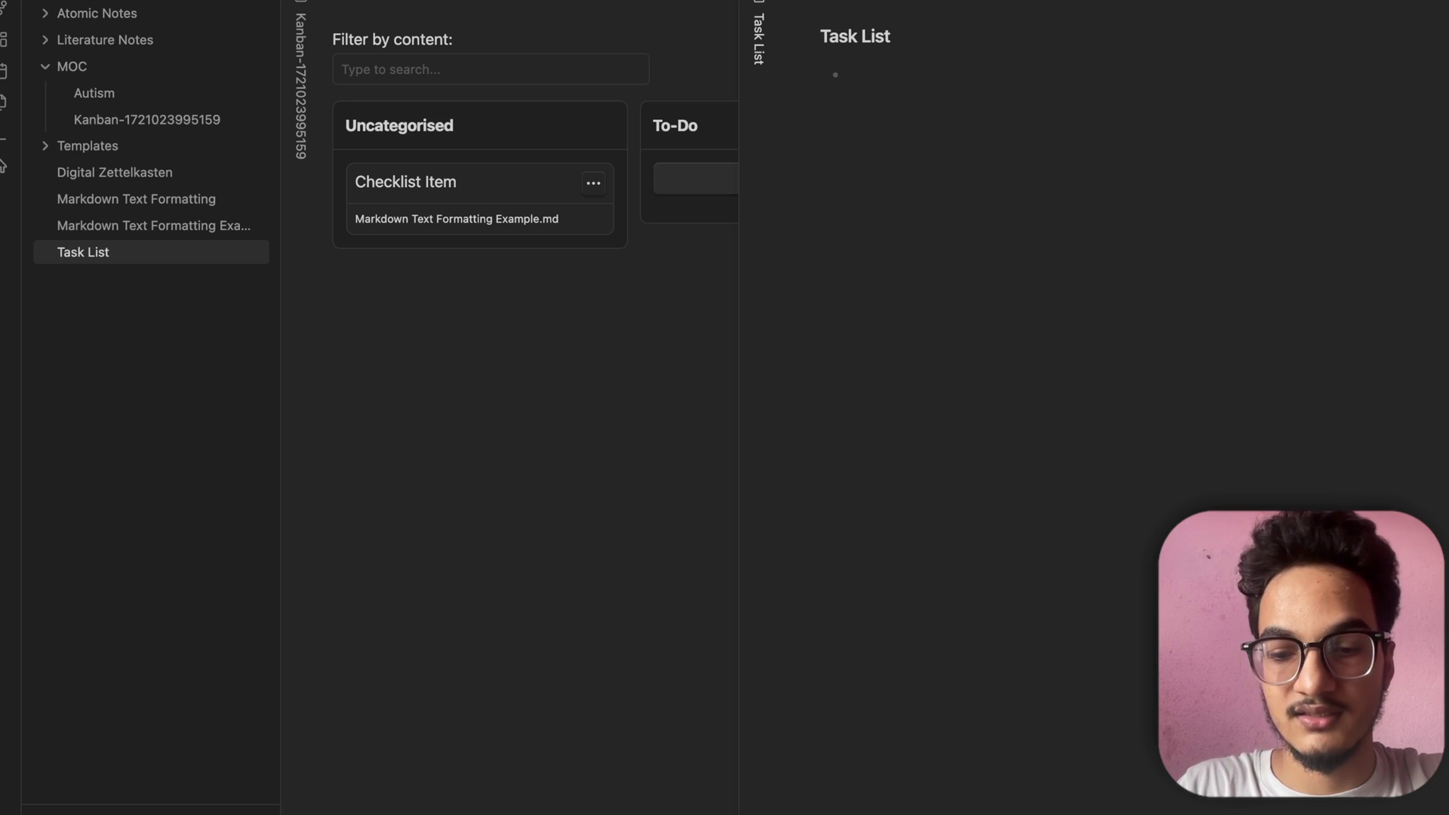
Turn the empty bullet in the Task List note into a checkbox and list Task 1, Task 2, Task 3 and Task 4
{"action": "key", "text": "super+p"}
{"action": "type", "text": "che"}
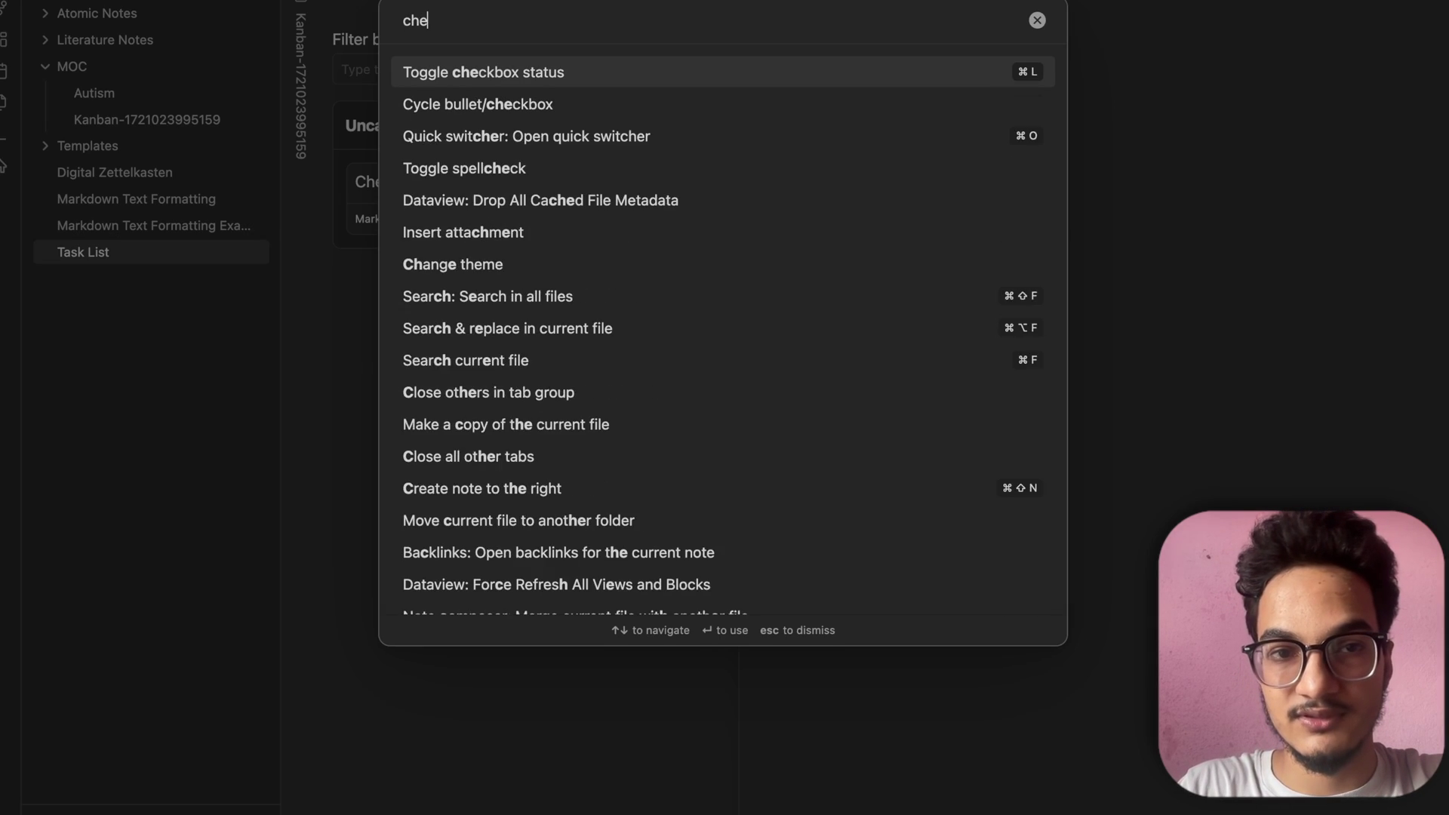
{"action": "key", "text": "Return"}
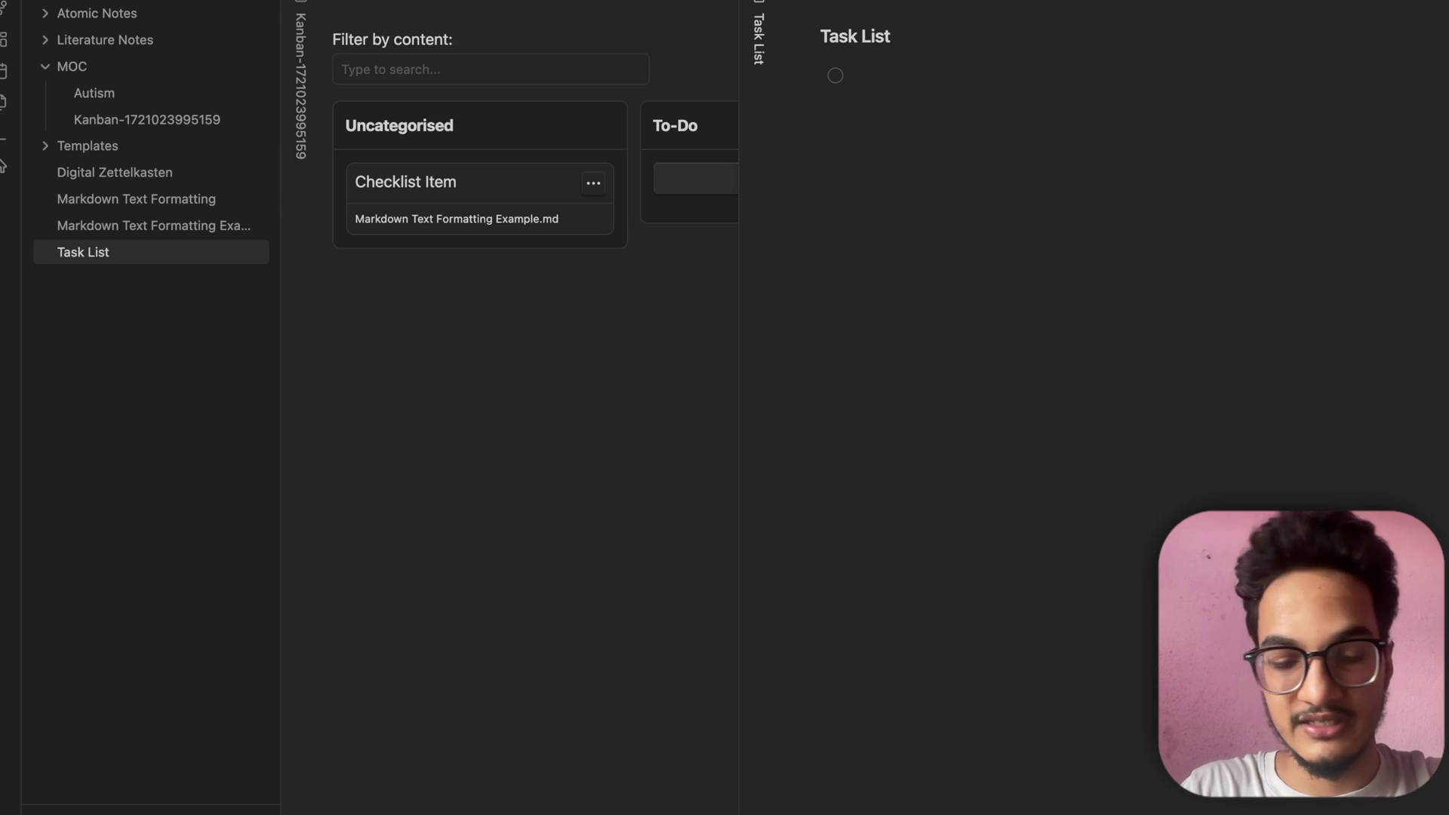
{"action": "type", "text": "Task"}
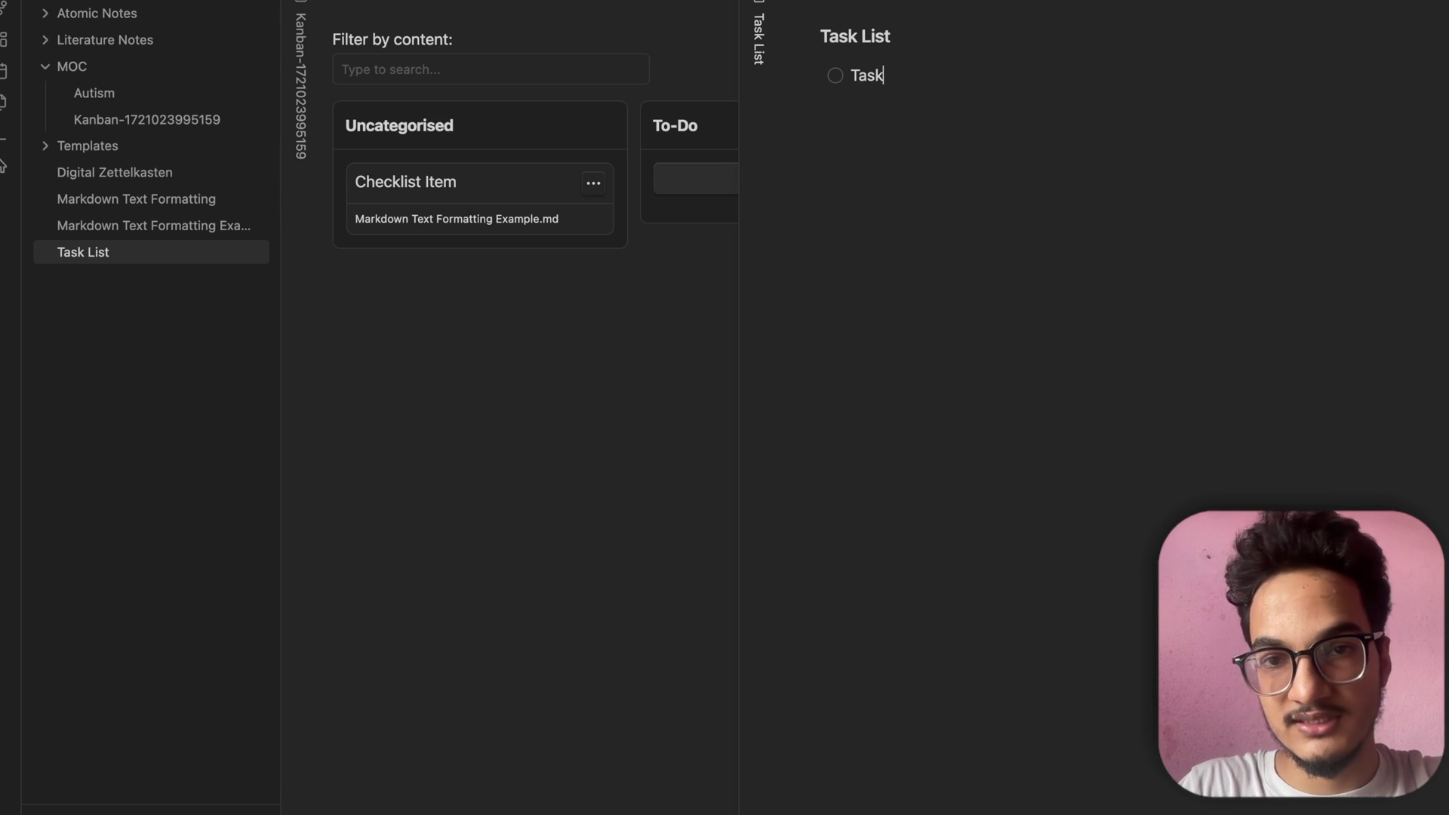
{"action": "type", "text": " 1"}
{"action": "key", "text": "Return"}
{"action": "type", "text": "Task 2"}
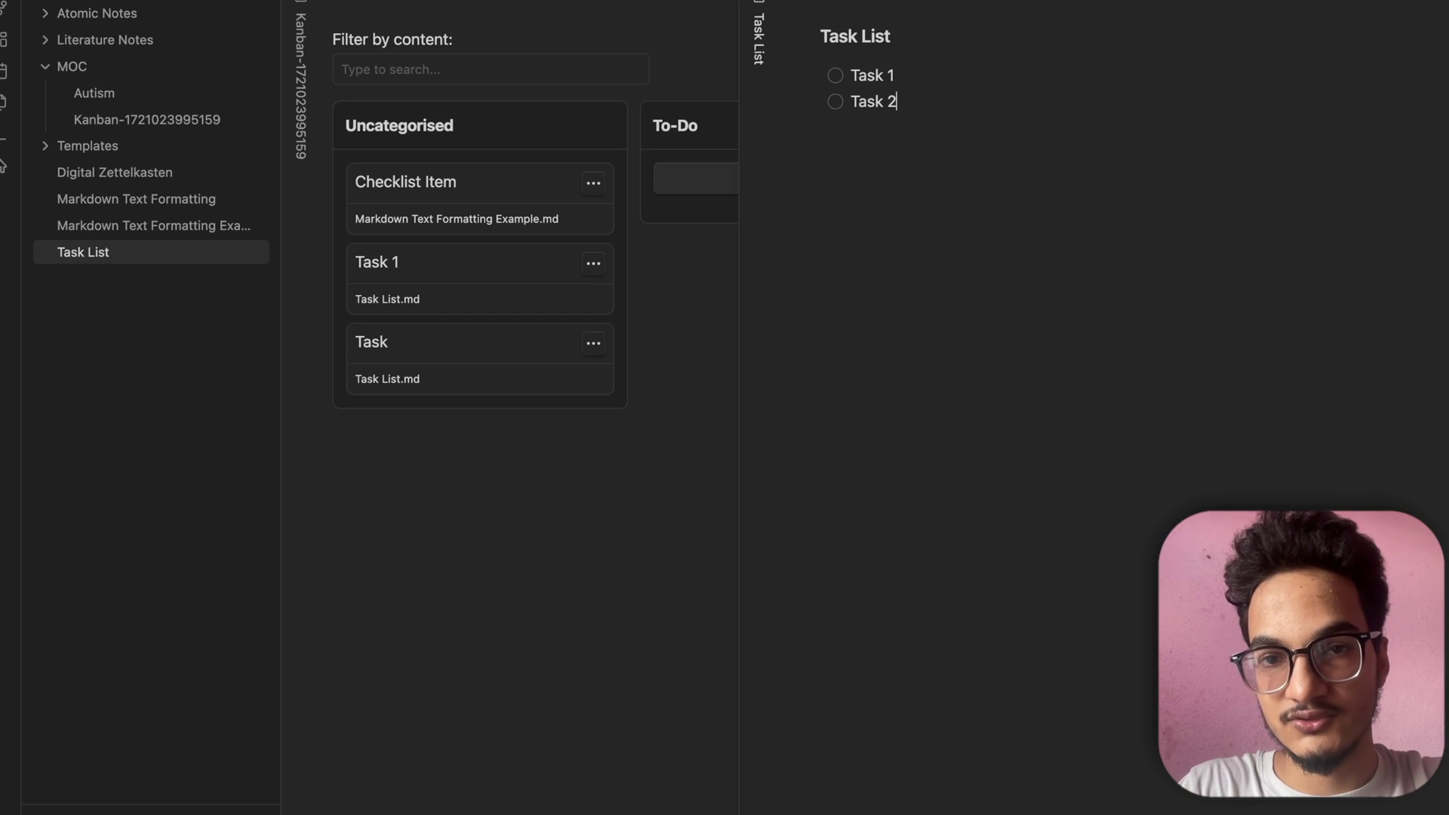
{"action": "type", "text": " Task 3 "}
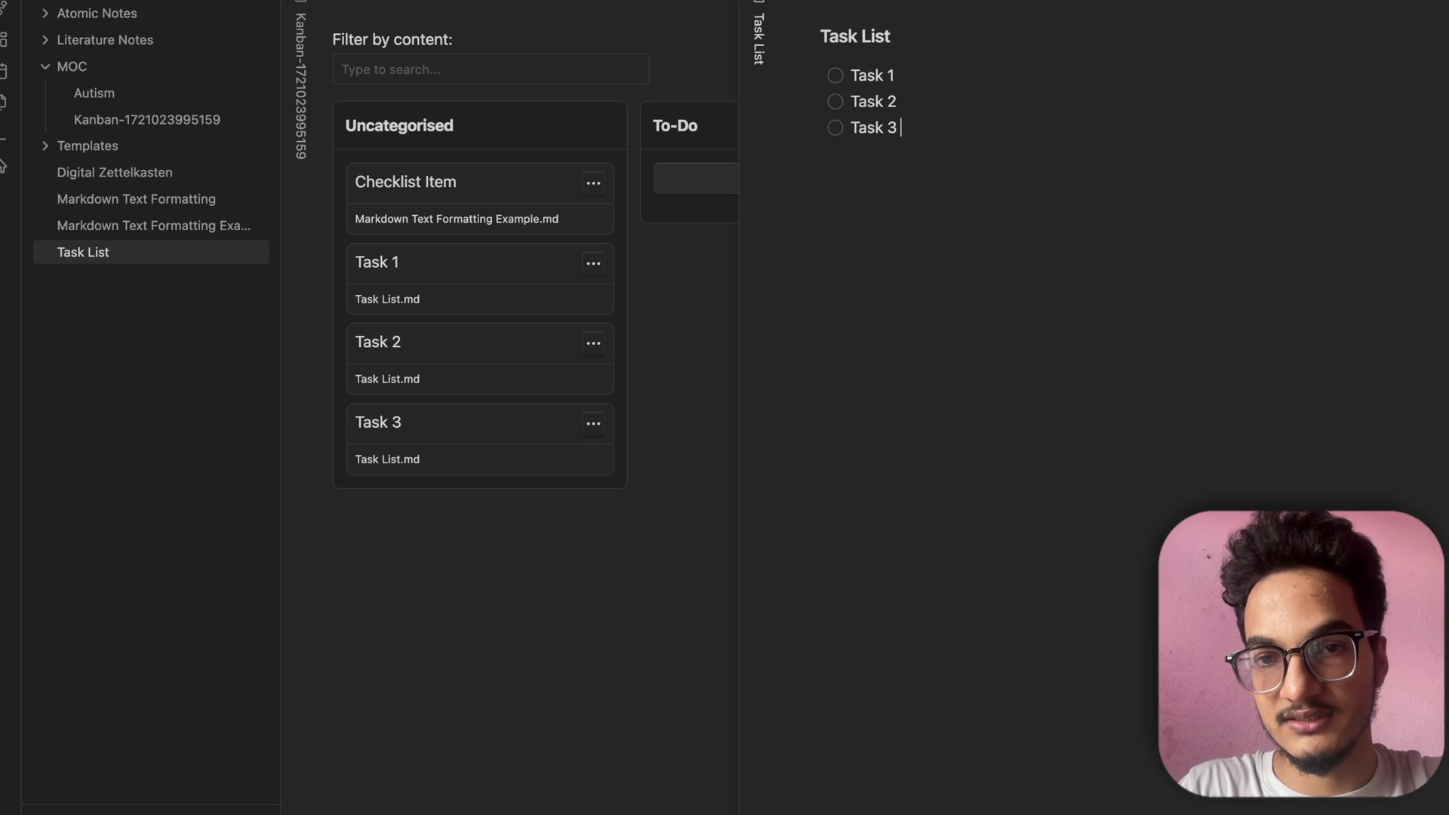
{"action": "type", "text": "Task 4"}
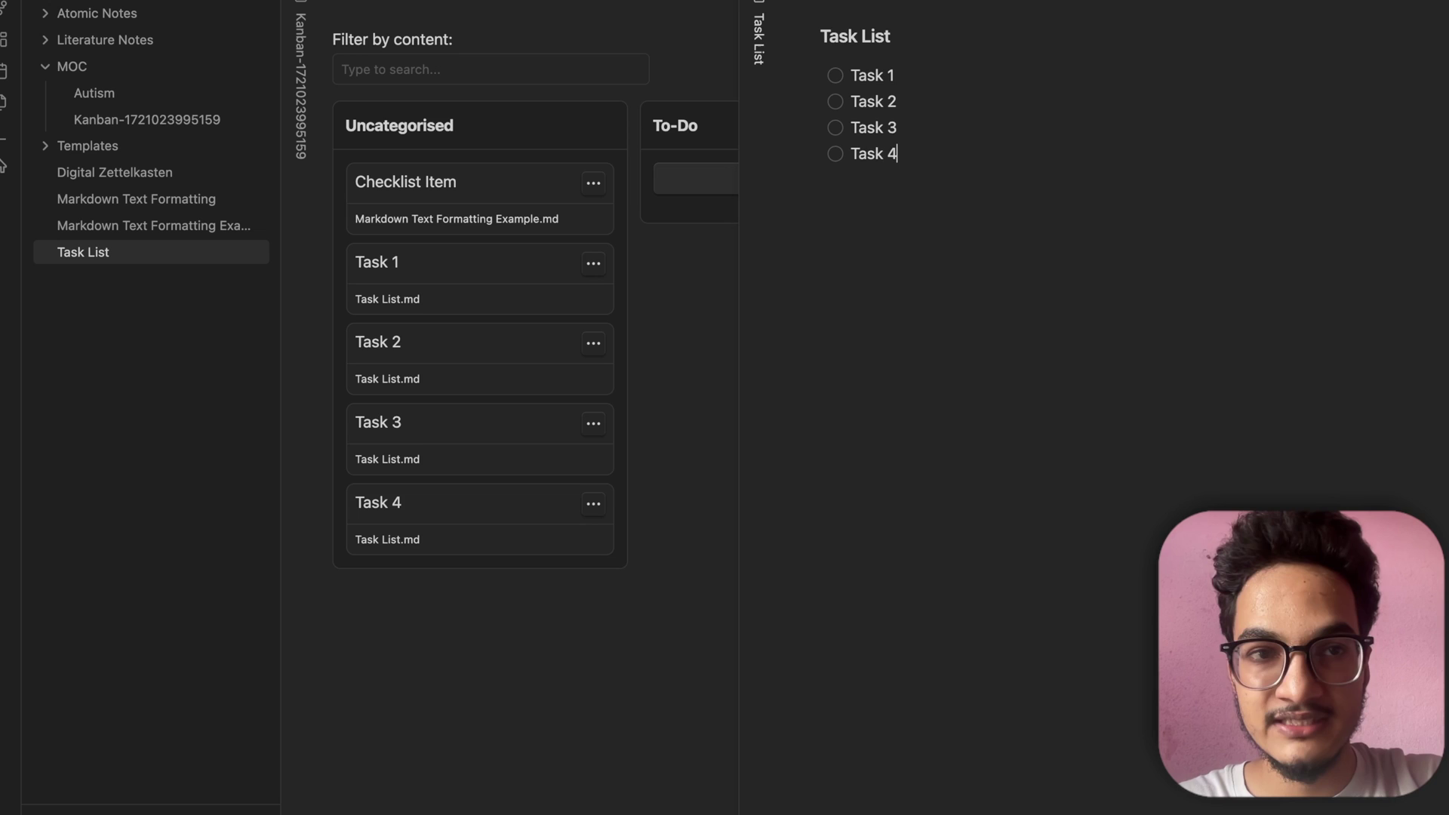
Hide the file list sidebar and look through the kanban board's columns
{"action": "key", "text": "super+backslash"}
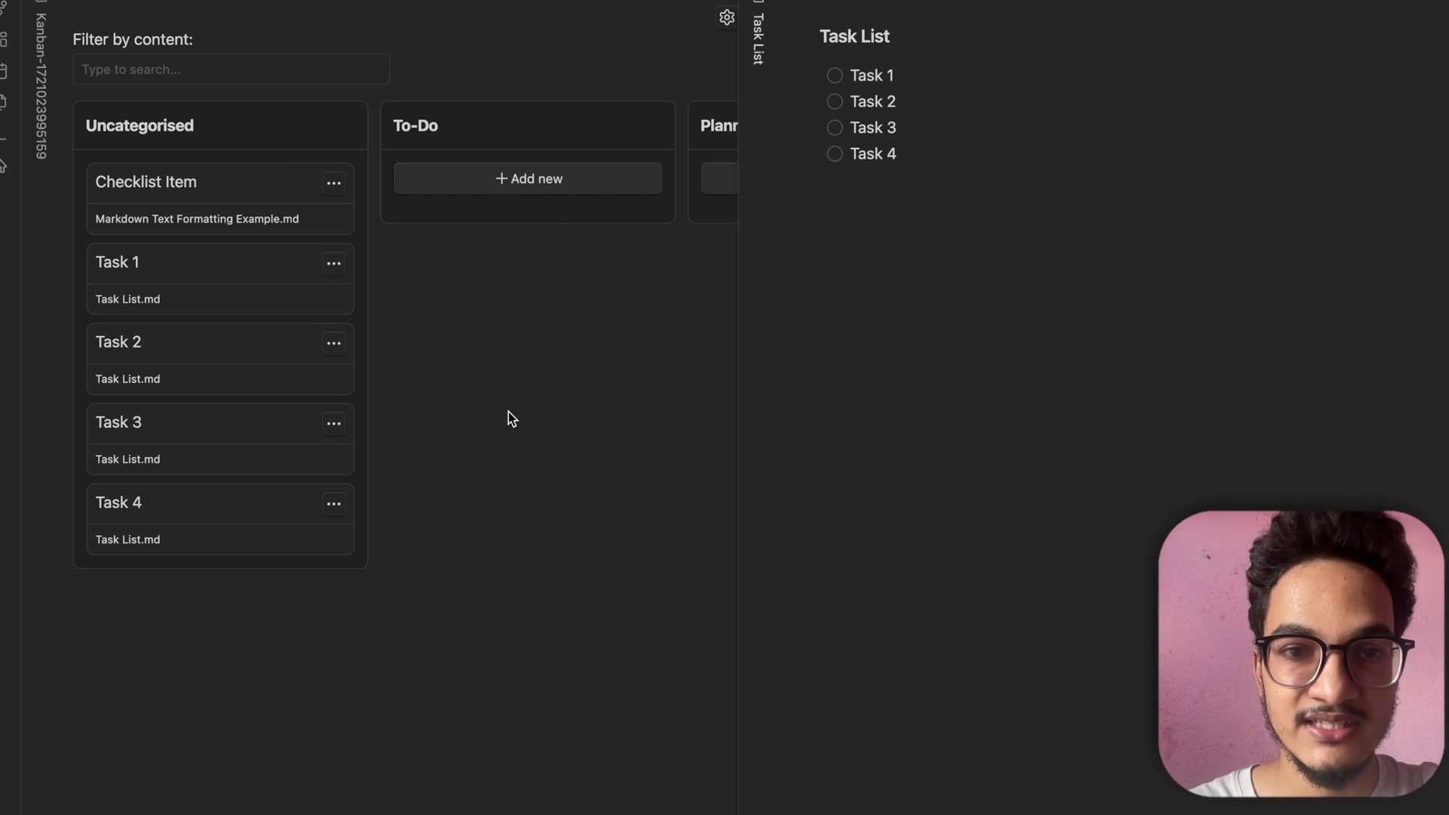
{"action": "scroll", "coordinate": [510, 419], "scroll_direction": "right", "scroll_amount": 7}
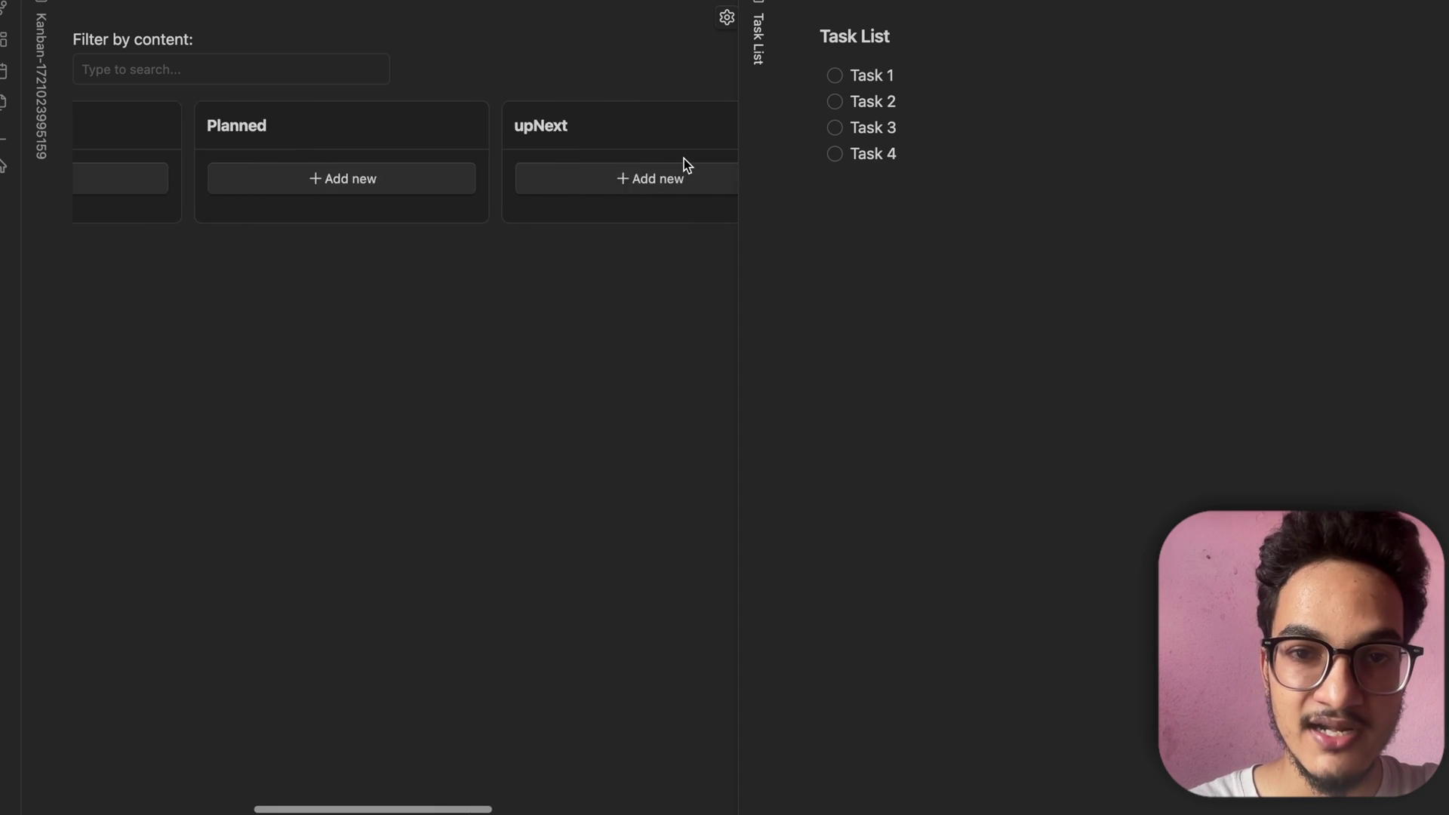
{"action": "scroll", "coordinate": [683, 159], "scroll_direction": "right", "scroll_amount": 5}
{"action": "scroll", "coordinate": [684, 159], "scroll_direction": "left", "scroll_amount": 12}
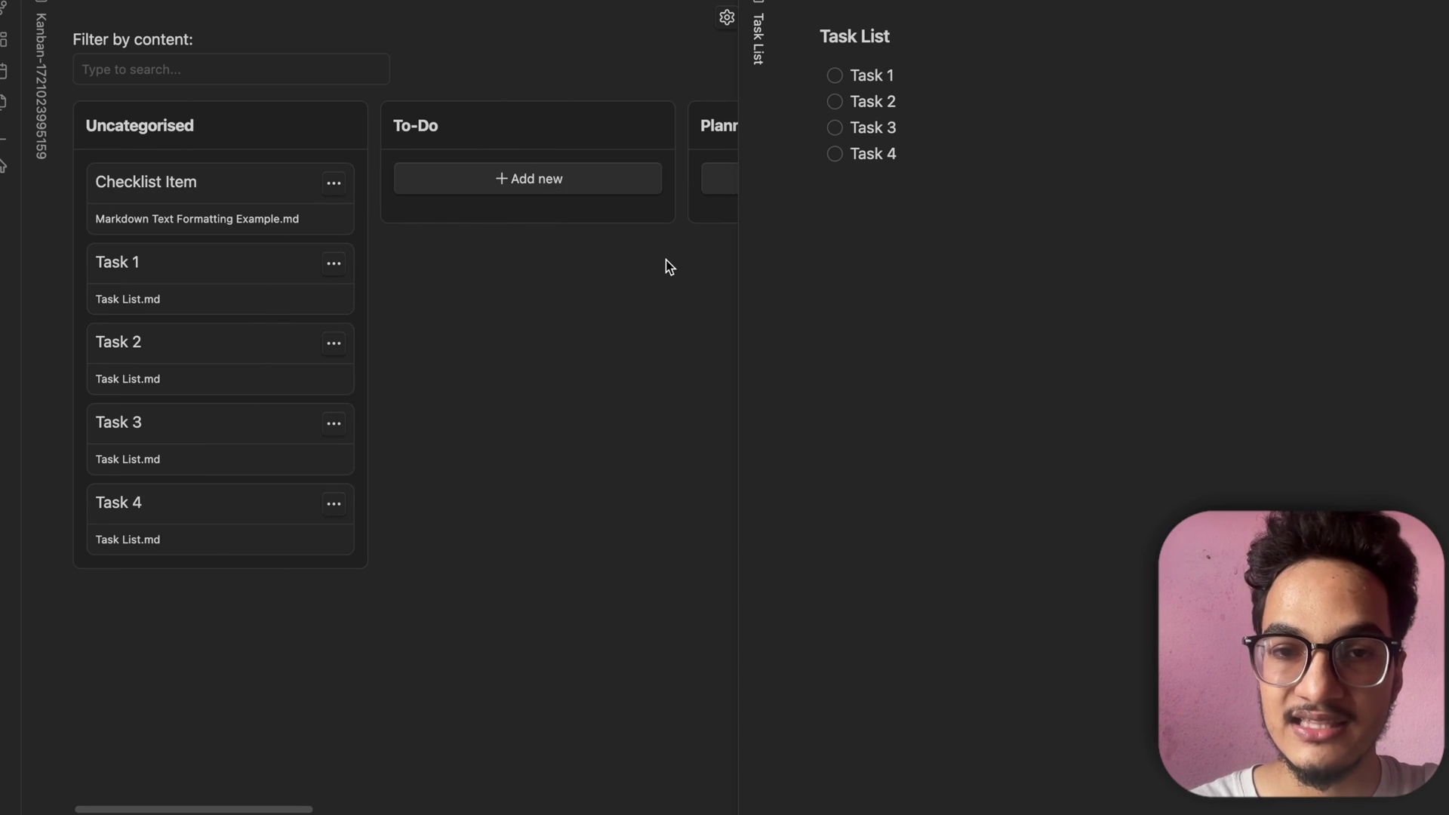
{"action": "scroll", "coordinate": [666, 260], "scroll_direction": "right", "scroll_amount": 3}
{"action": "scroll", "coordinate": [578, 268], "scroll_direction": "left", "scroll_amount": 3}
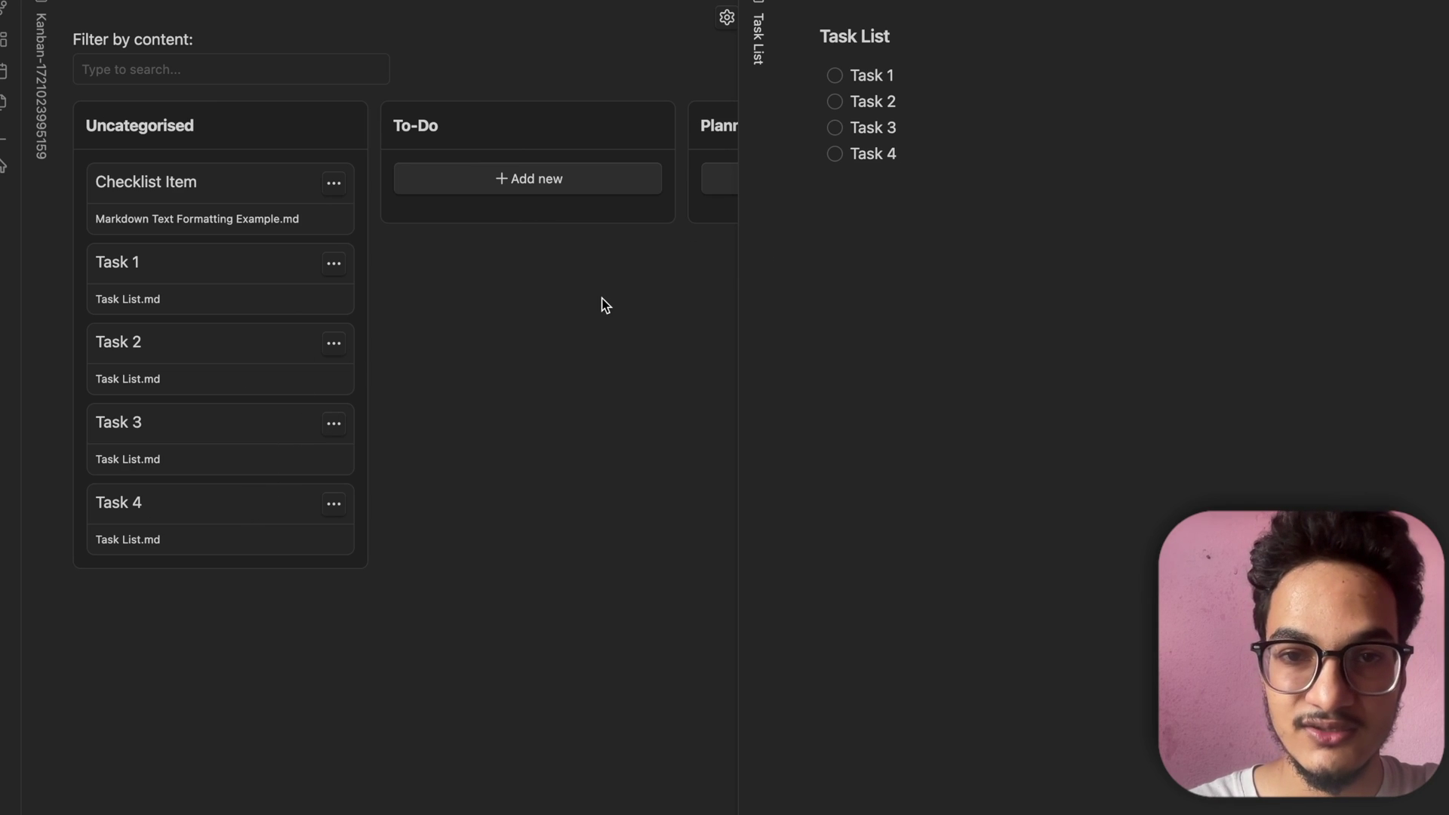
Add the tag #planned to Task 3 in the Task List note
{"action": "scroll", "coordinate": [649, 256], "scroll_direction": "right", "scroll_amount": 2}
{"action": "left_click", "coordinate": [982, 126]}
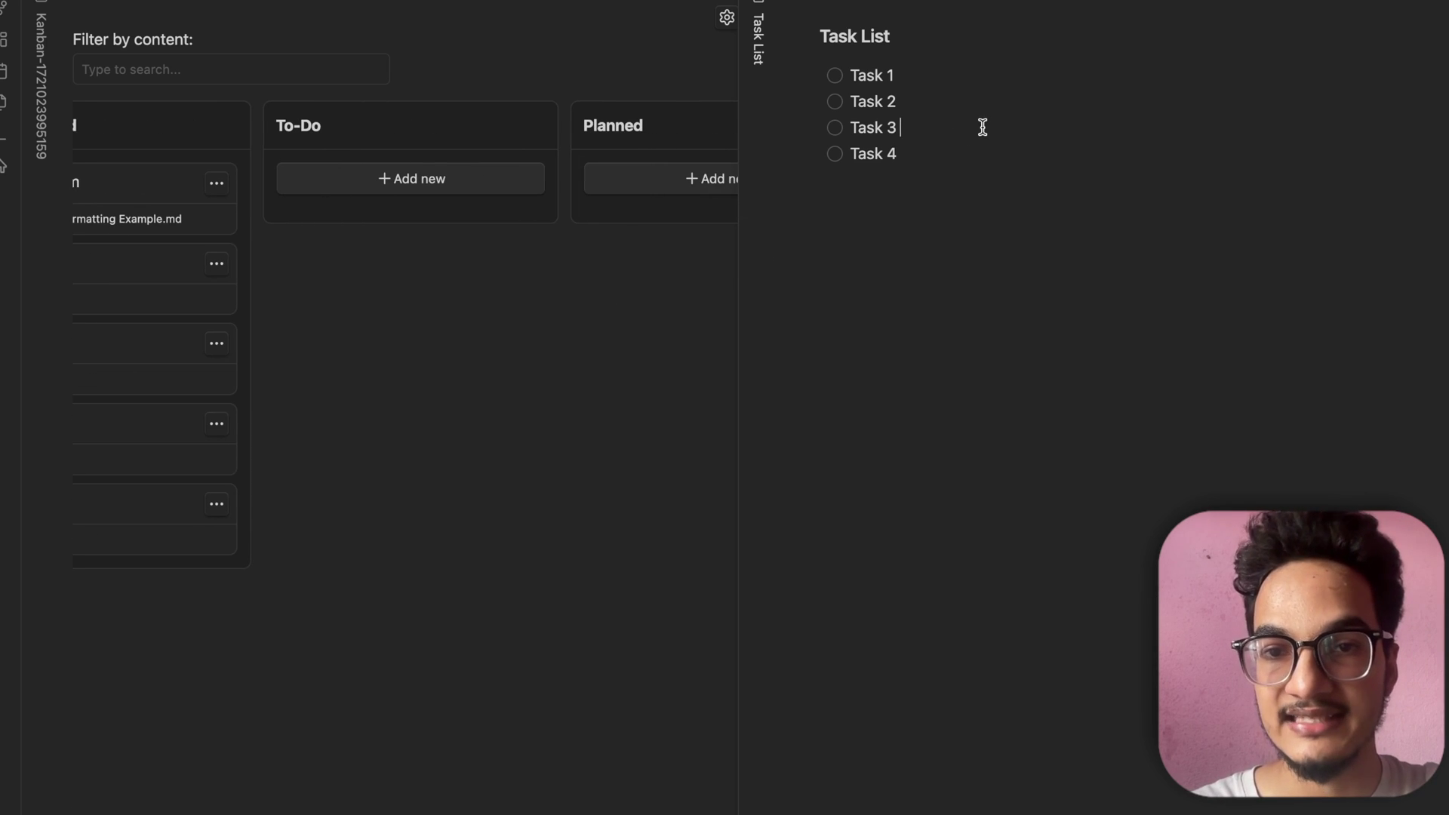
{"action": "type", "text": "#planned"}
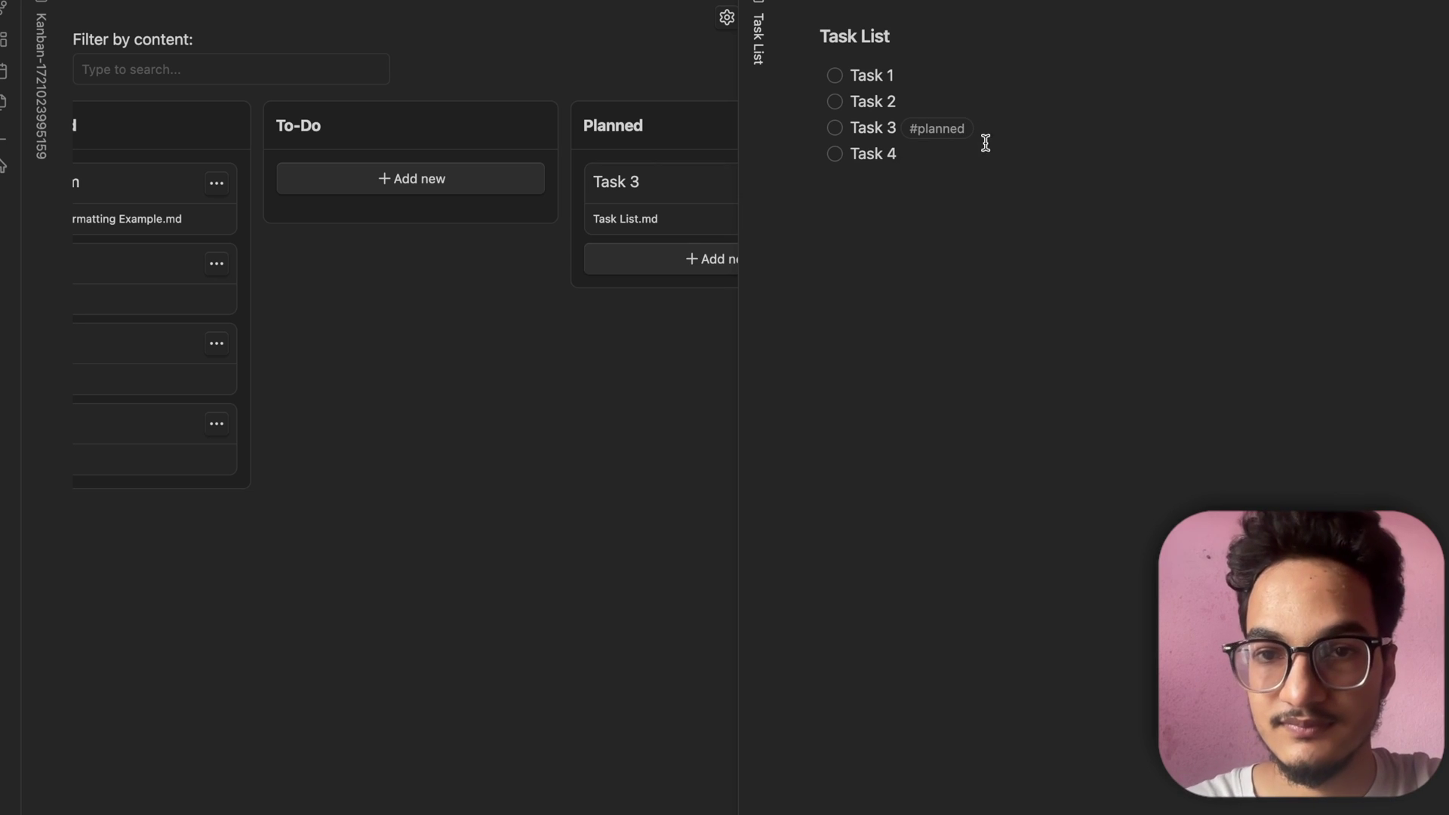
{"action": "left_click", "coordinate": [1003, 227]}
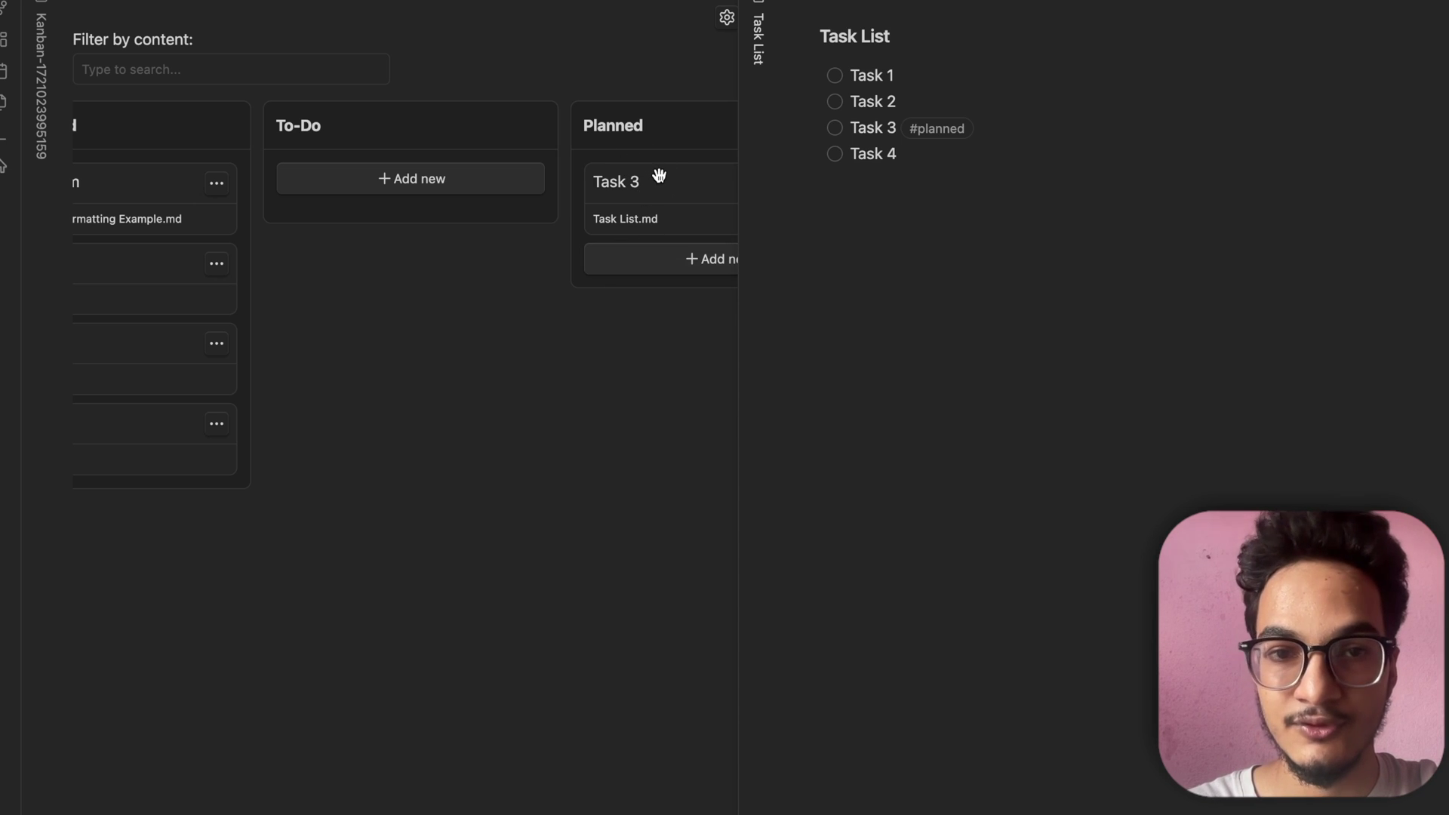
Move the Task 3 card to the To-Do column and the Task 2 card to the Planned column
{"action": "left_click_drag", "start_coordinate": [658, 177], "coordinate": [425, 156]}
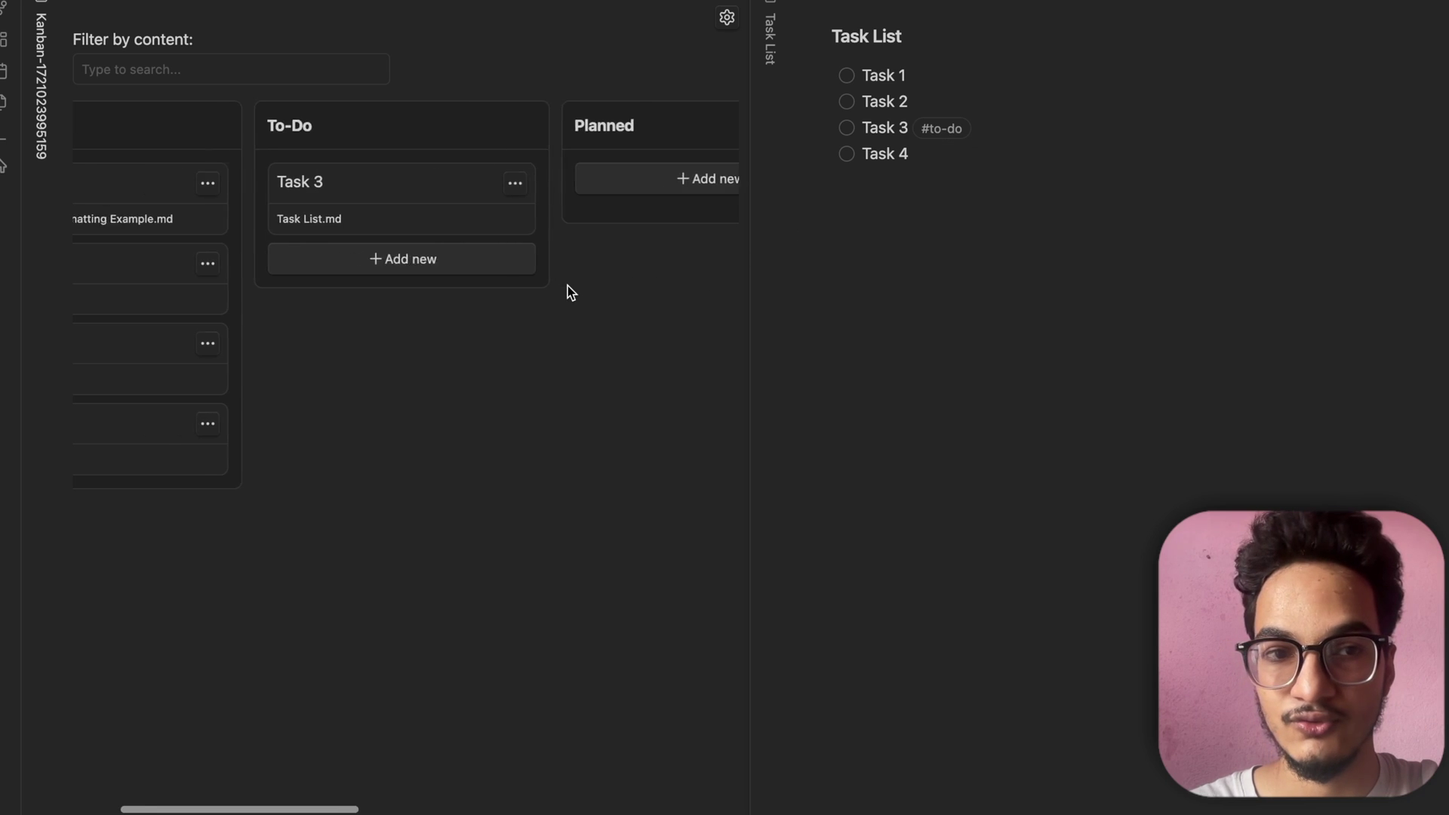
{"action": "scroll", "coordinate": [362, 310], "scroll_direction": "left", "scroll_amount": 3}
{"action": "scroll", "coordinate": [289, 328], "scroll_direction": "right", "scroll_amount": 2}
{"action": "left_click_drag", "start_coordinate": [186, 356], "coordinate": [332, 197]}
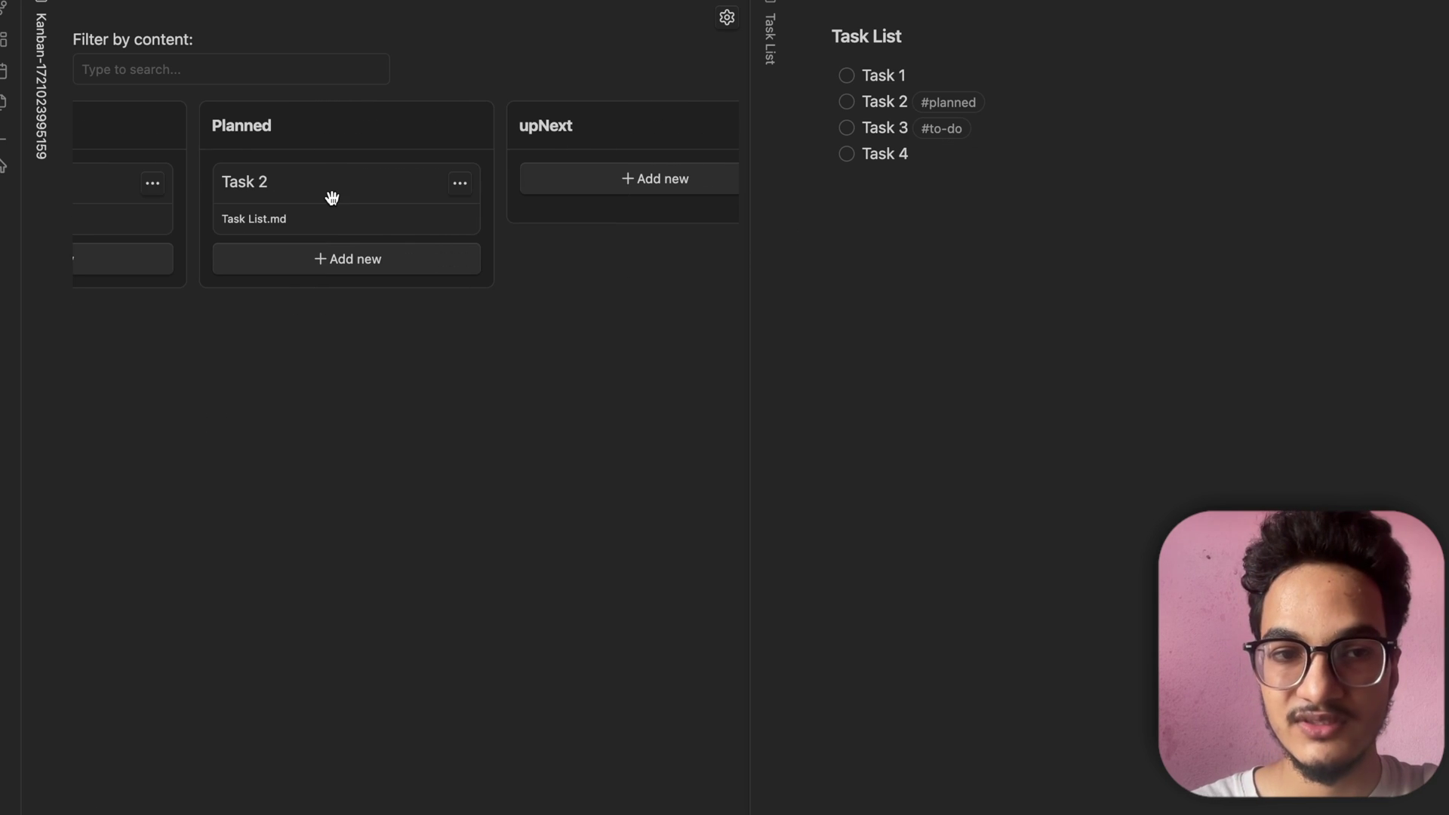
Move the Task 3 card to the upNext column and look through the board's columns
{"action": "left_click_drag", "start_coordinate": [126, 203], "coordinate": [642, 147]}
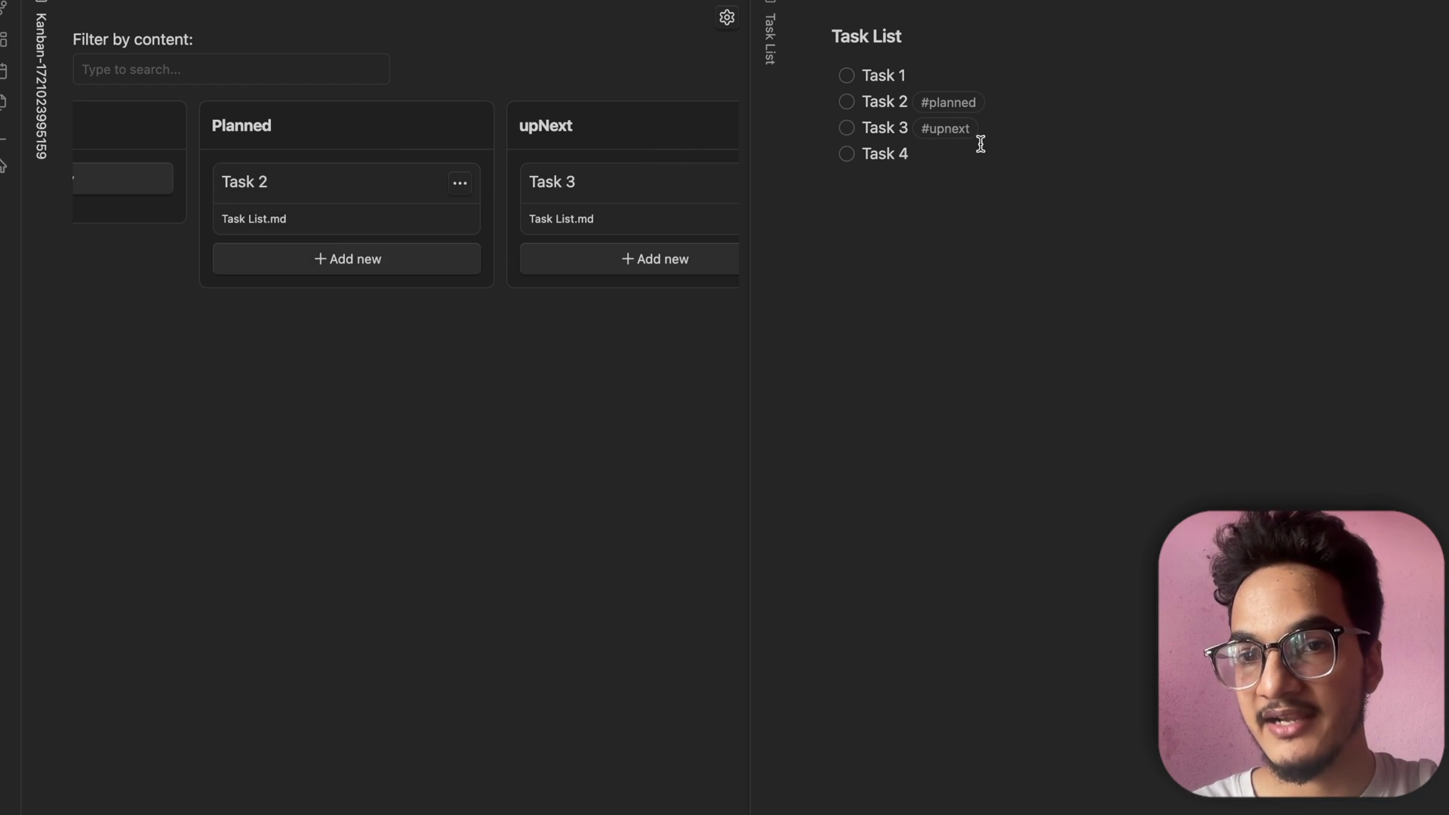
{"action": "left_click", "coordinate": [1016, 156]}
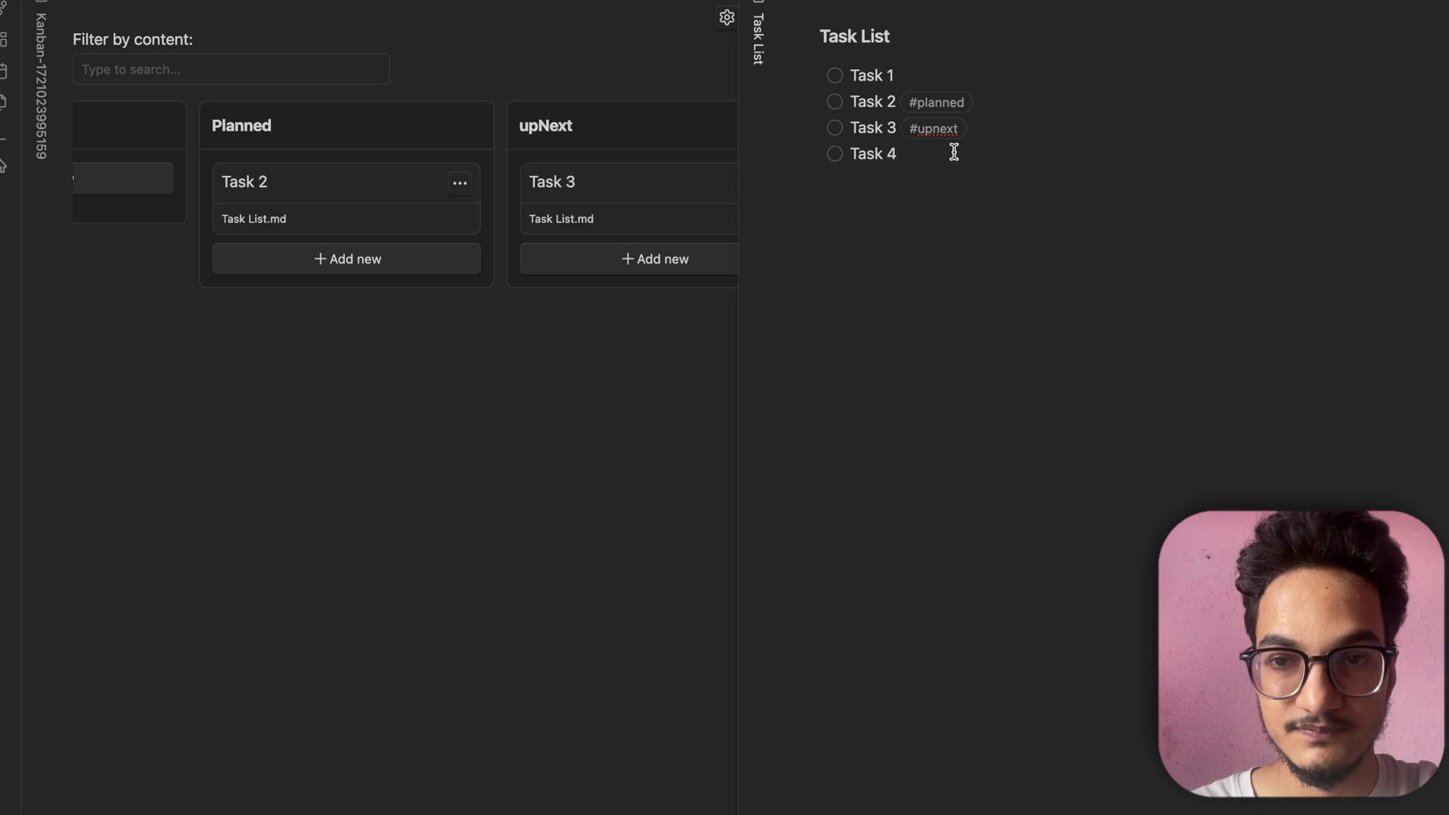
{"action": "scroll", "coordinate": [518, 320], "scroll_direction": "left", "scroll_amount": 5}
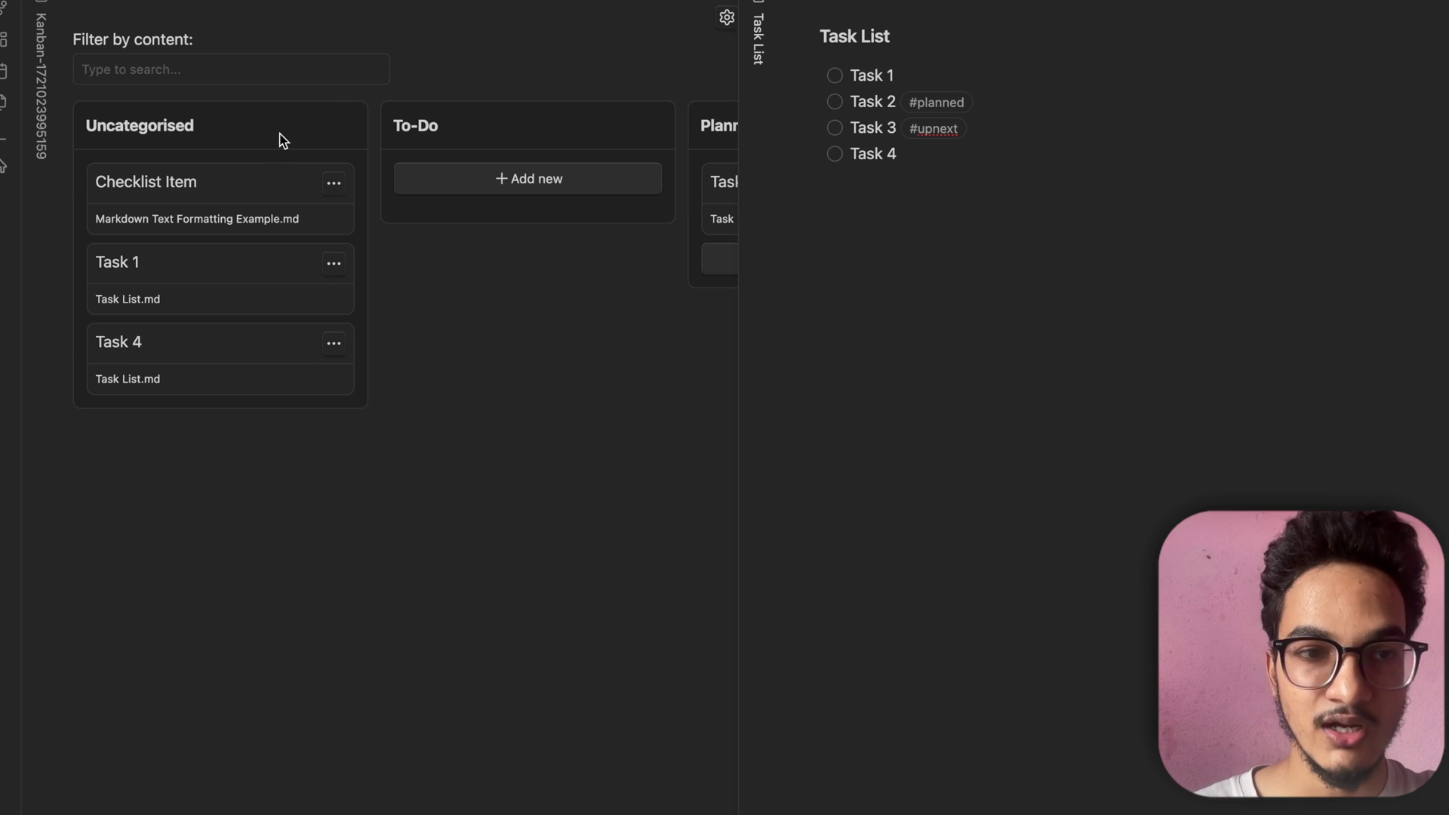
{"action": "scroll", "coordinate": [278, 139], "scroll_direction": "right", "scroll_amount": 10}
{"action": "scroll", "coordinate": [535, 136], "scroll_direction": "left", "scroll_amount": 10}
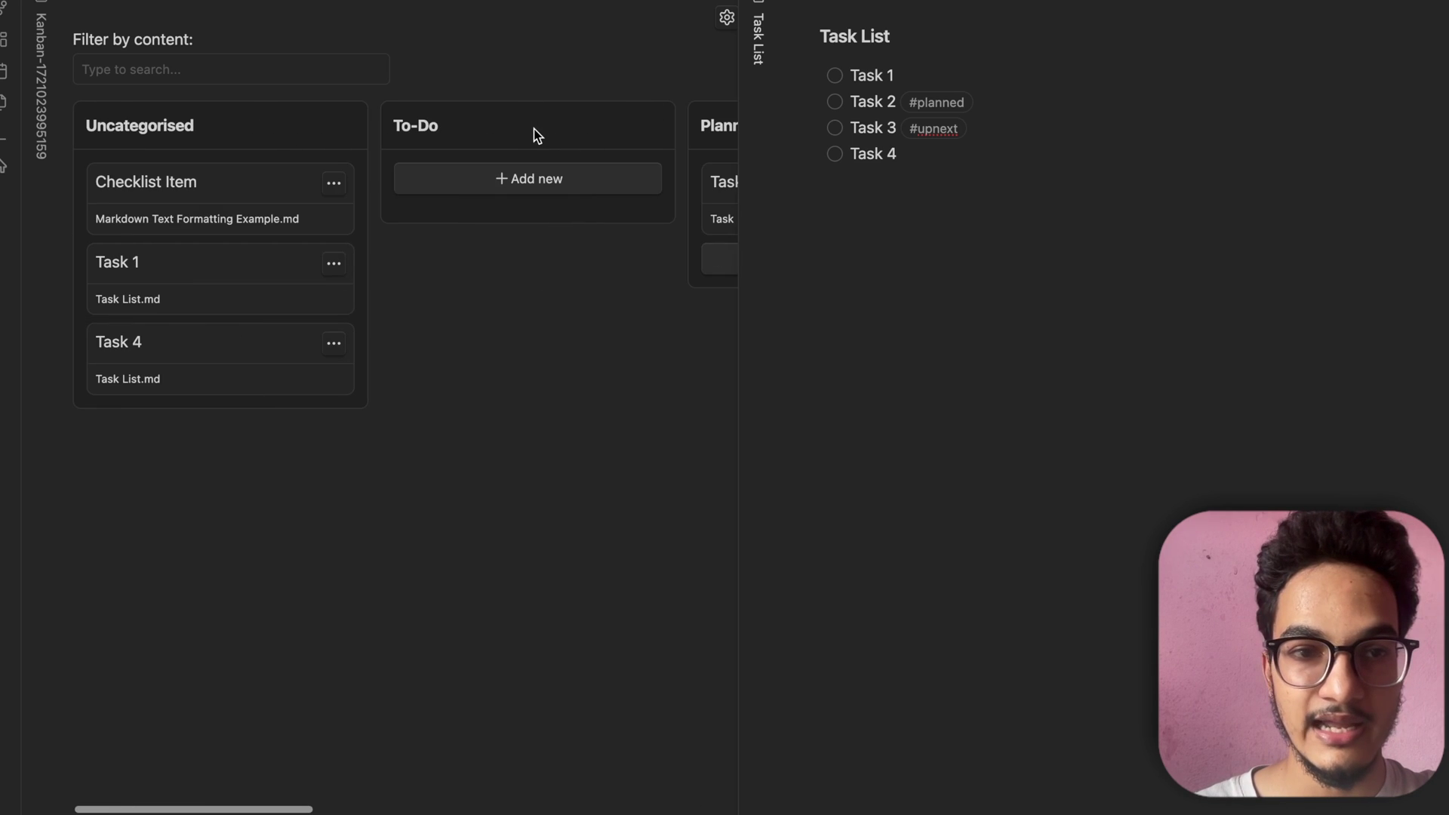
{"action": "scroll", "coordinate": [405, 135], "scroll_direction": "right", "scroll_amount": 3}
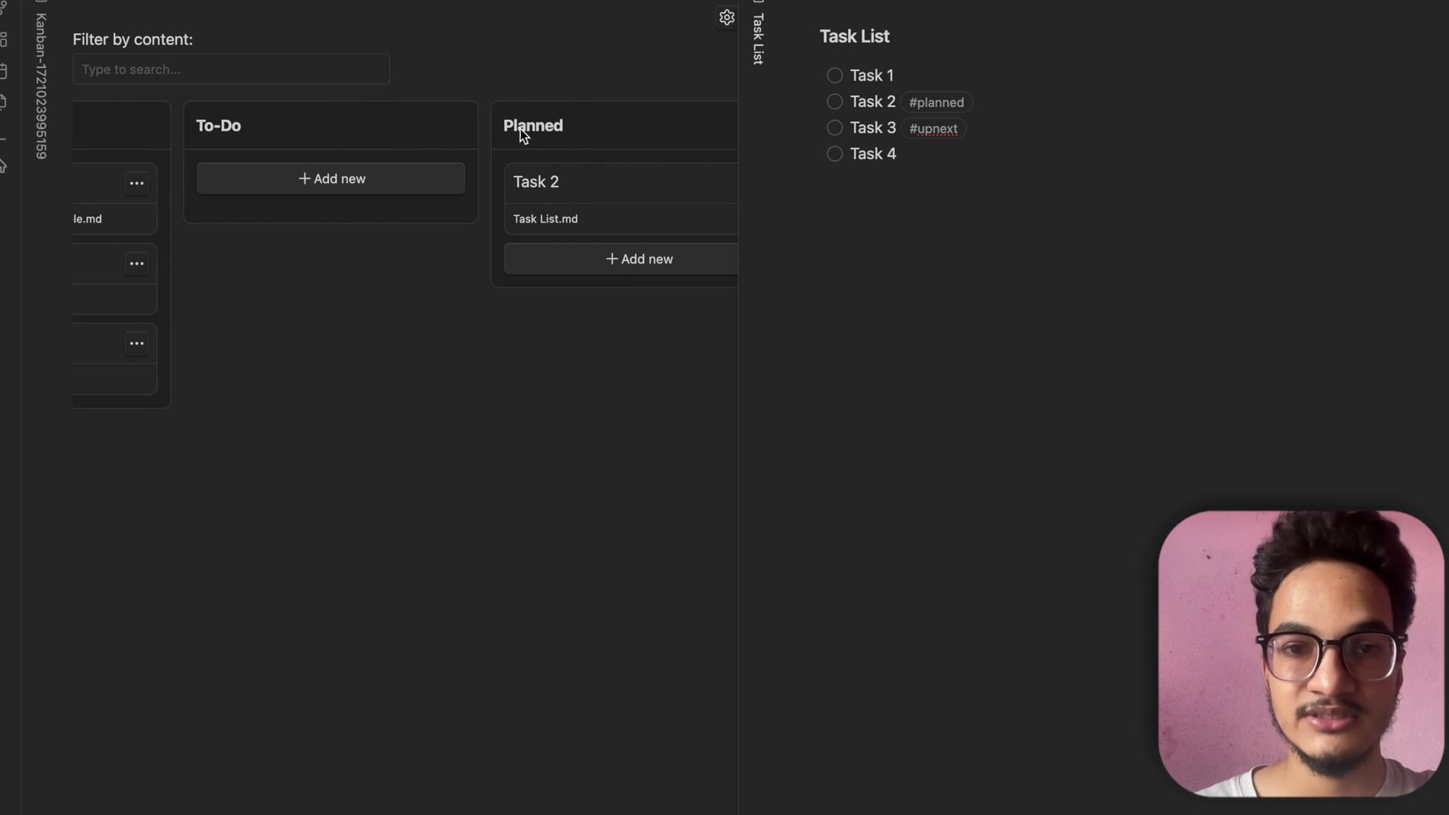
Review the list of column names in the kanban board's settings and close them without changes
{"action": "left_click", "coordinate": [727, 17]}
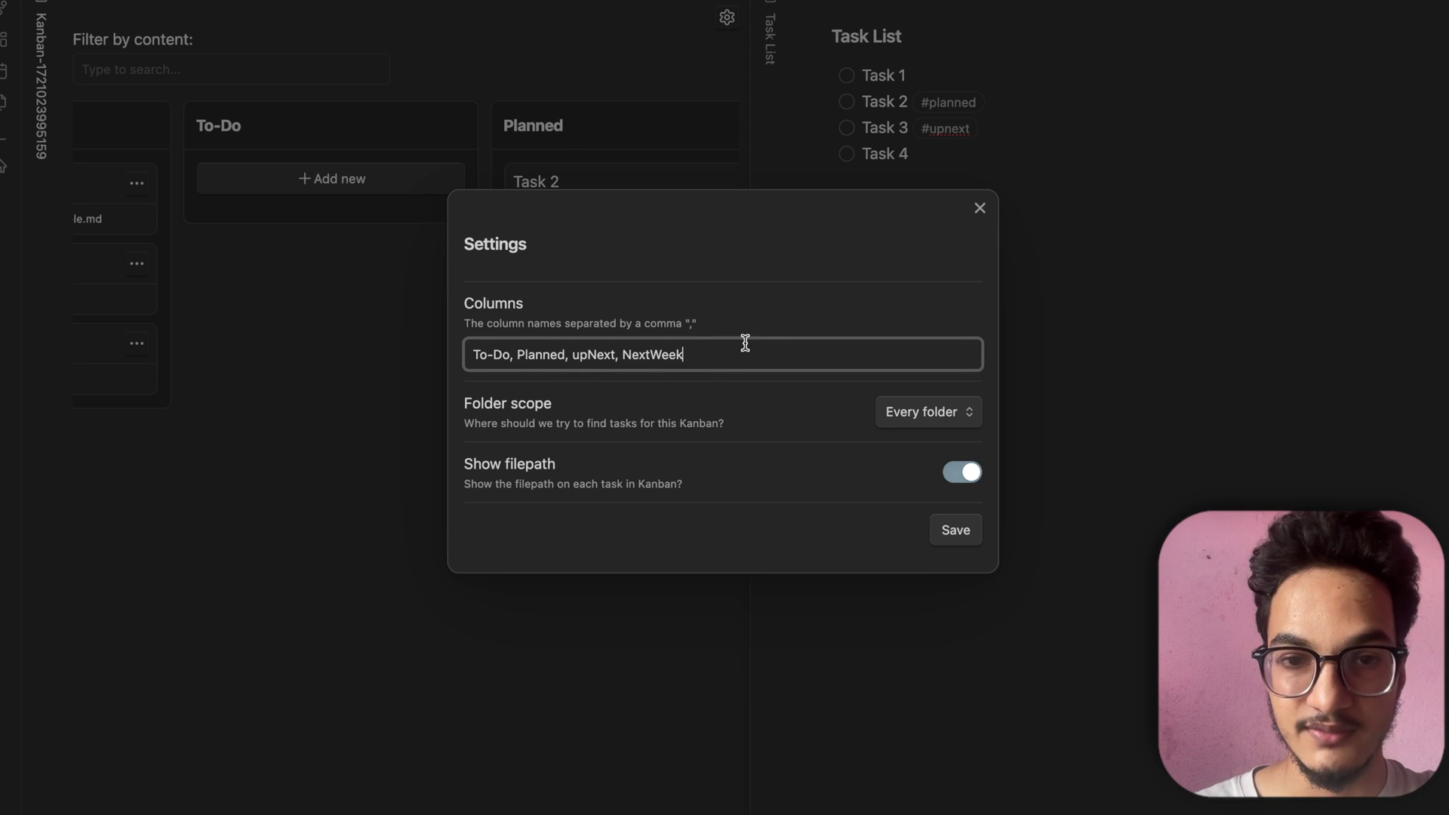
{"action": "left_click", "coordinate": [979, 208]}
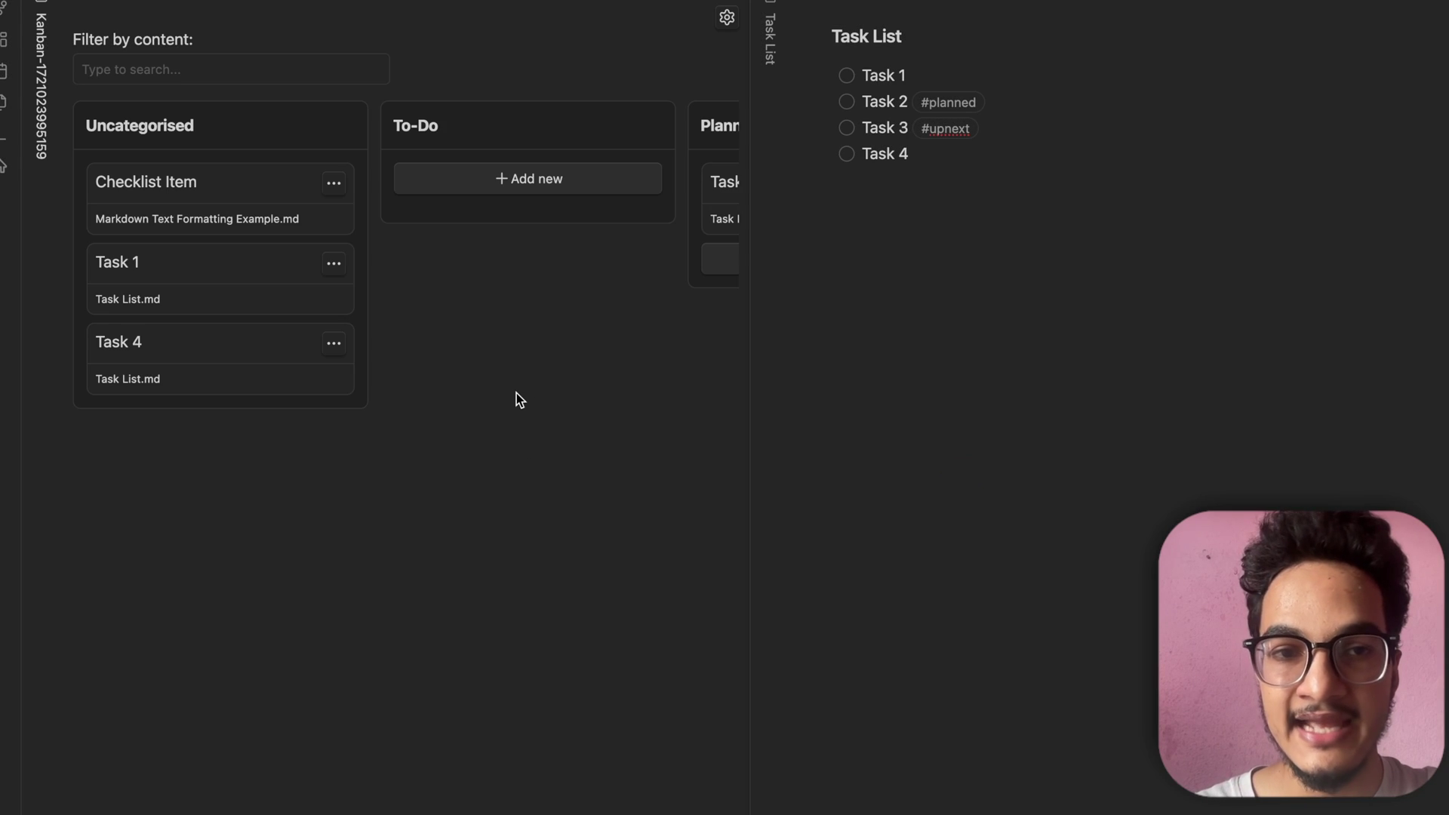
{"action": "left_click", "coordinate": [727, 18]}
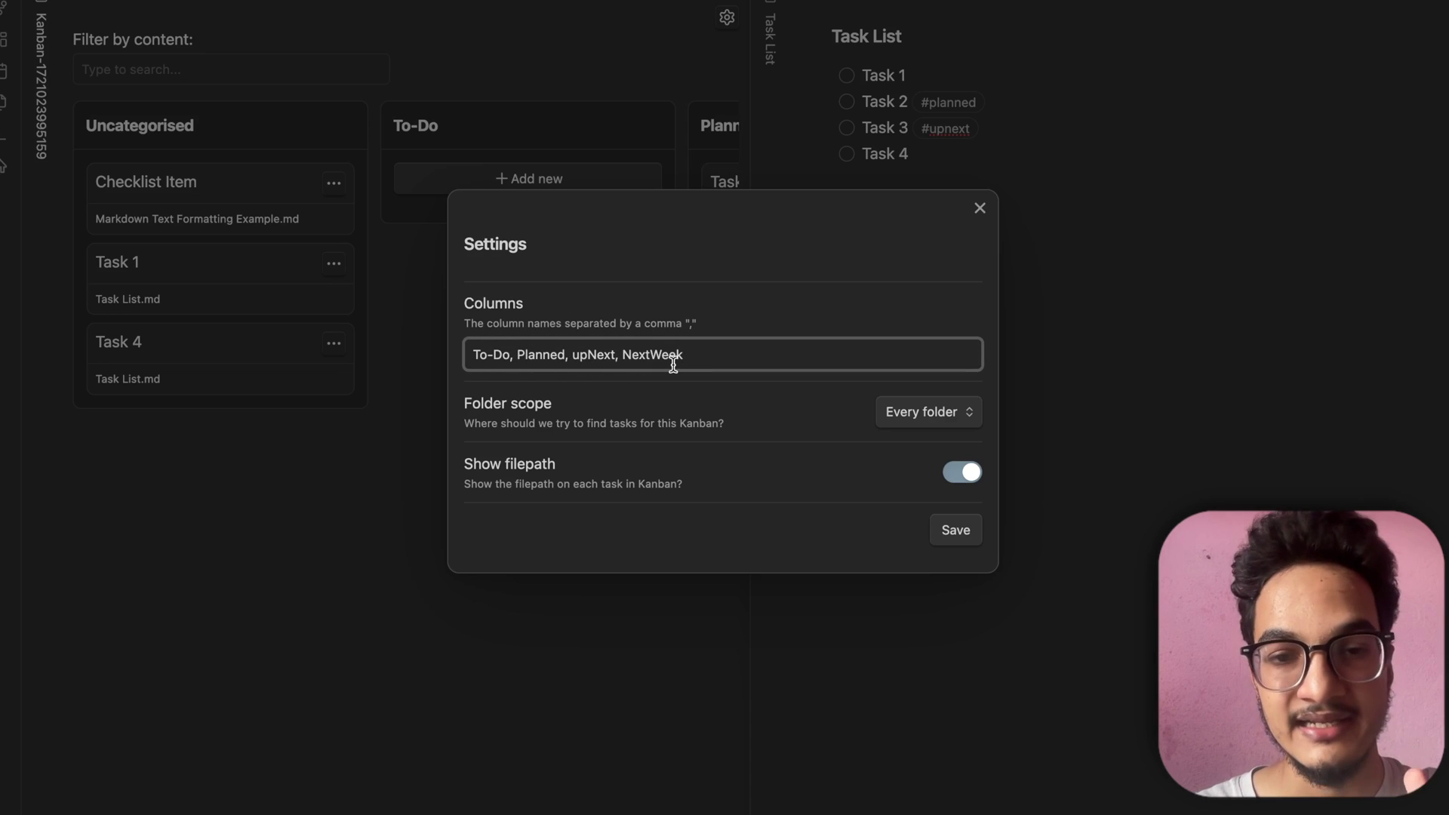
{"action": "left_click", "coordinate": [784, 311]}
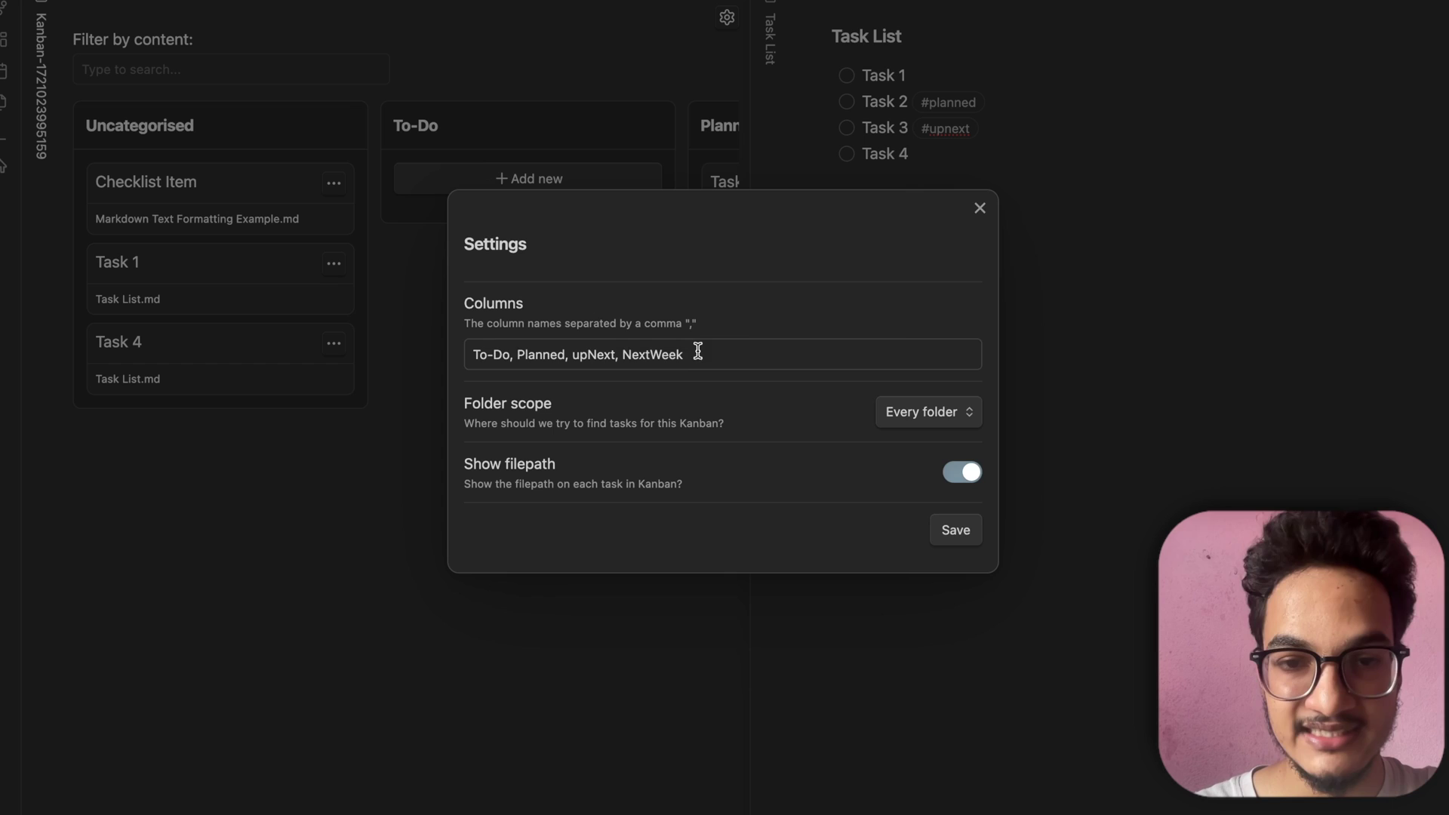
{"action": "left_click", "coordinate": [981, 210]}
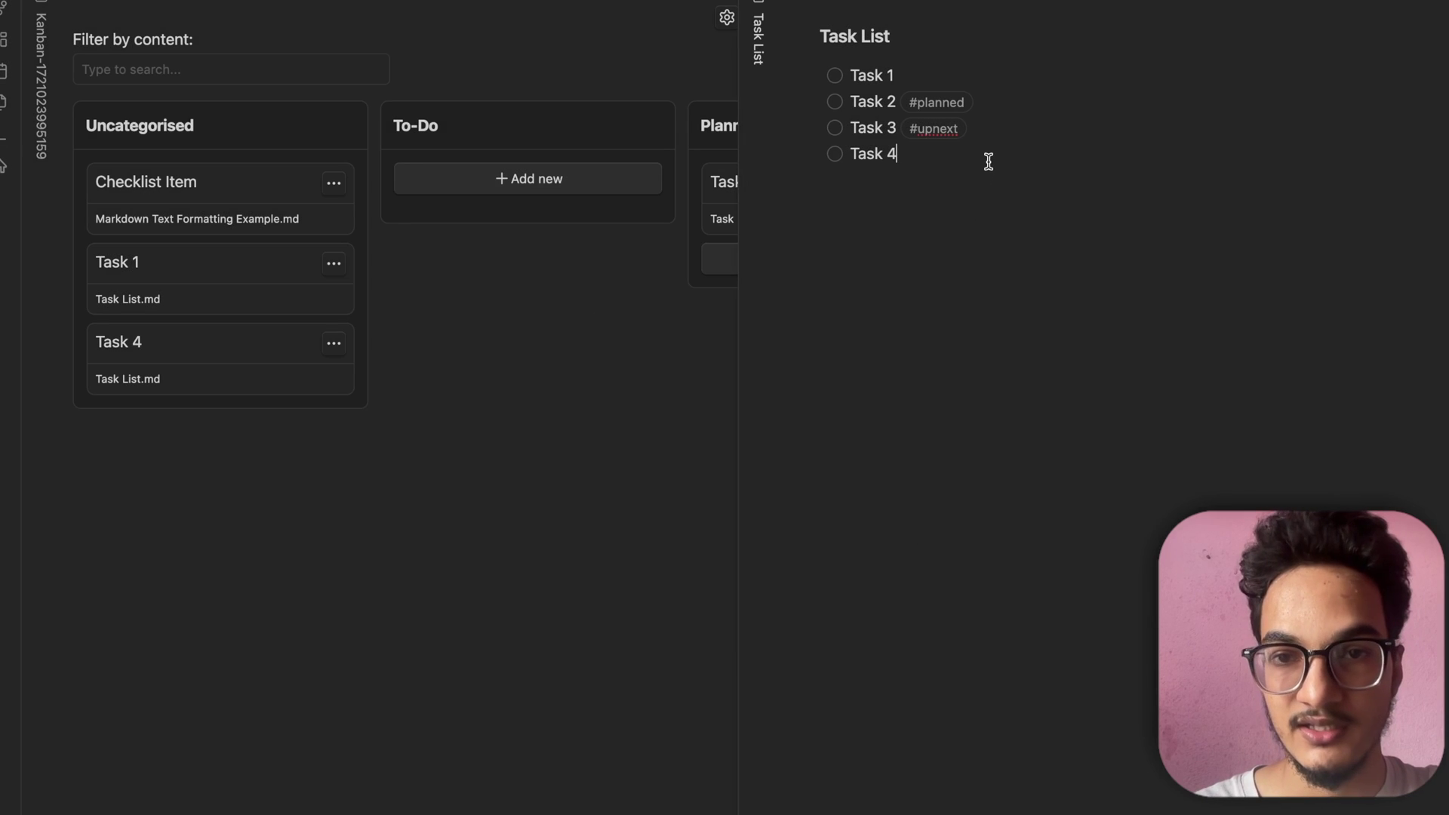
Add the tag #tomorrow to Task 4 in the Task List note
{"action": "type", "text": "#tom"}
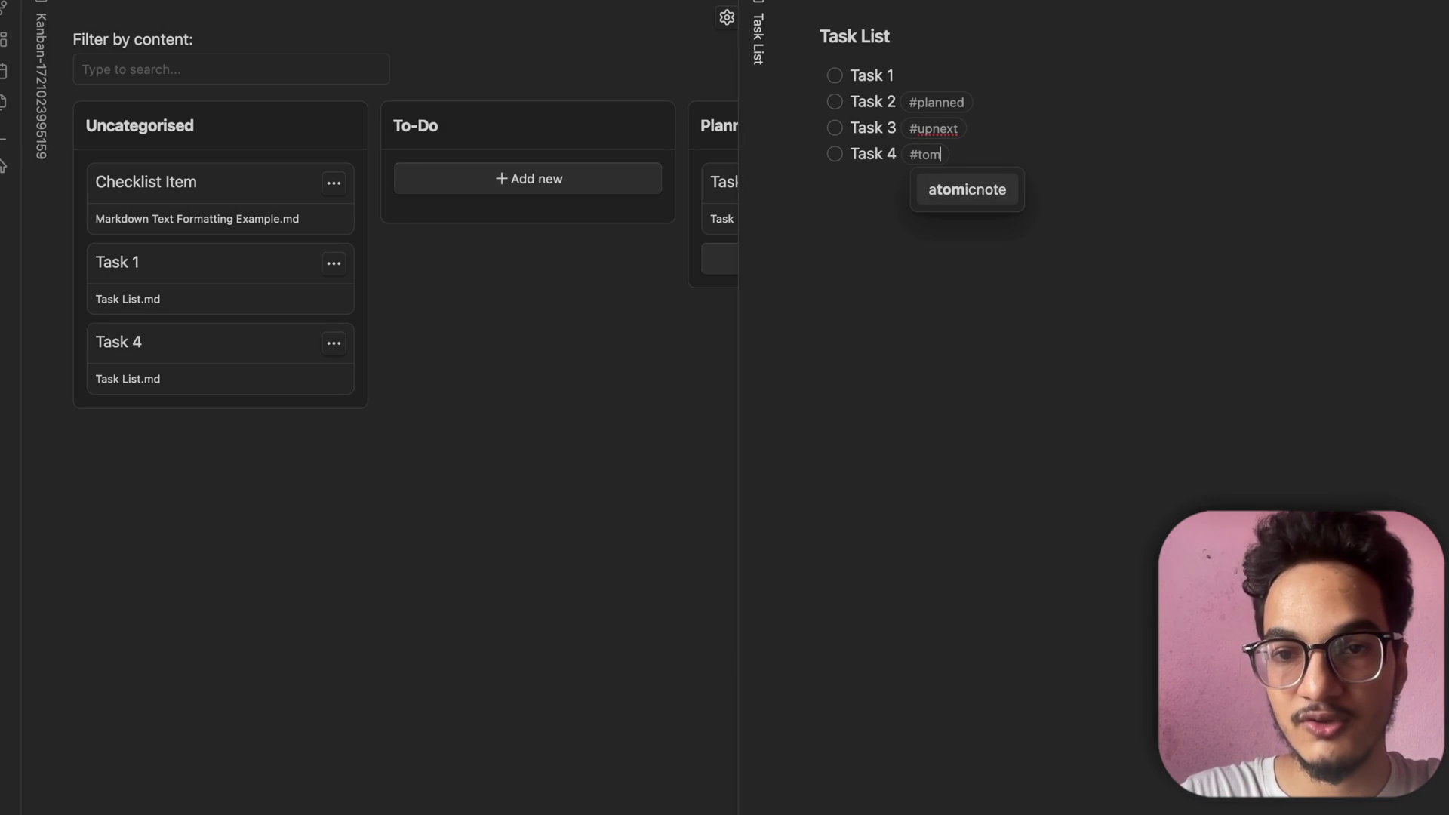
{"action": "type", "text": "orrow"}
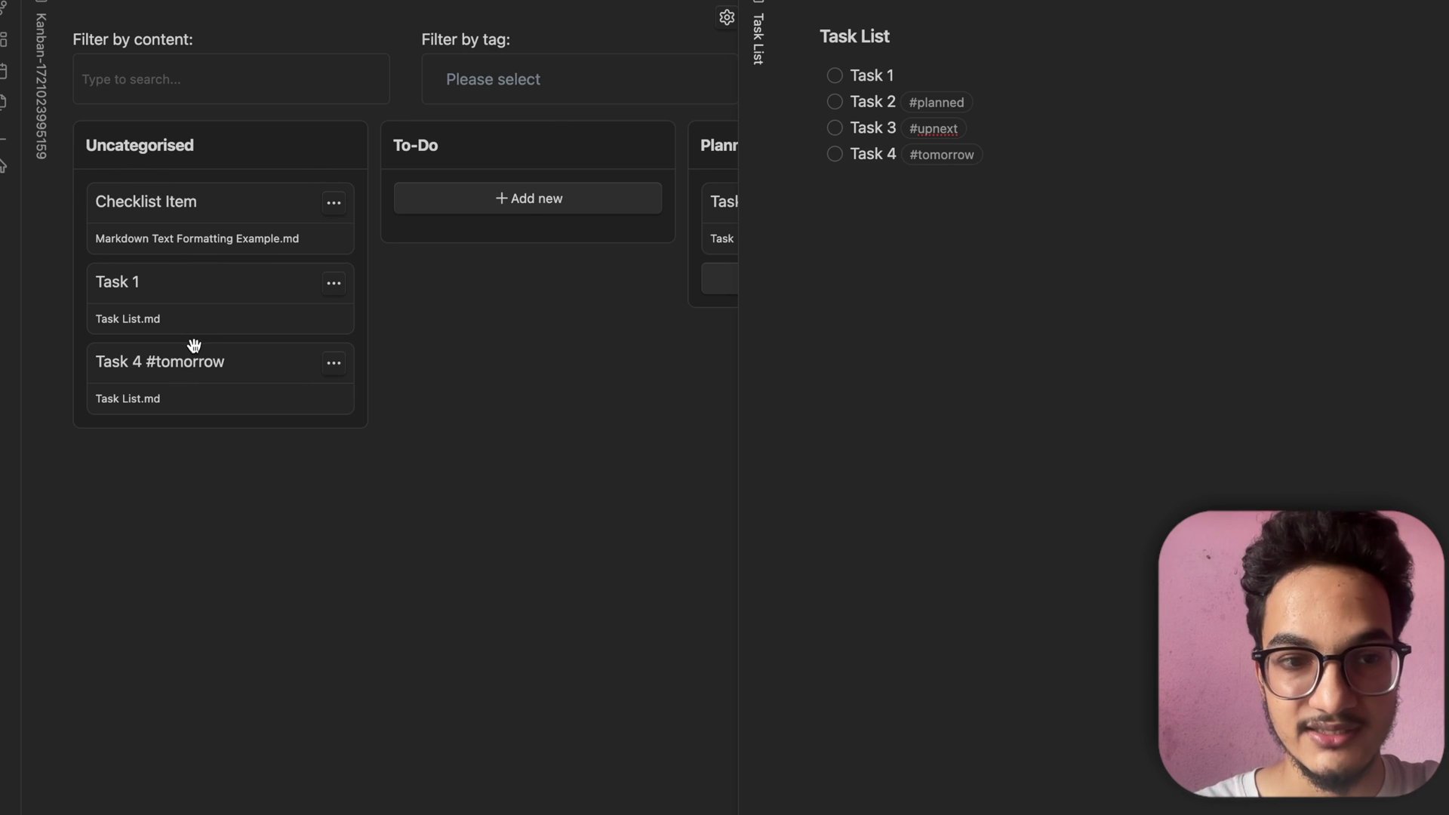
Add a Tomorrow column after NextWeek in the board settings, save, and check the new column on the board
{"action": "left_click", "coordinate": [726, 16]}
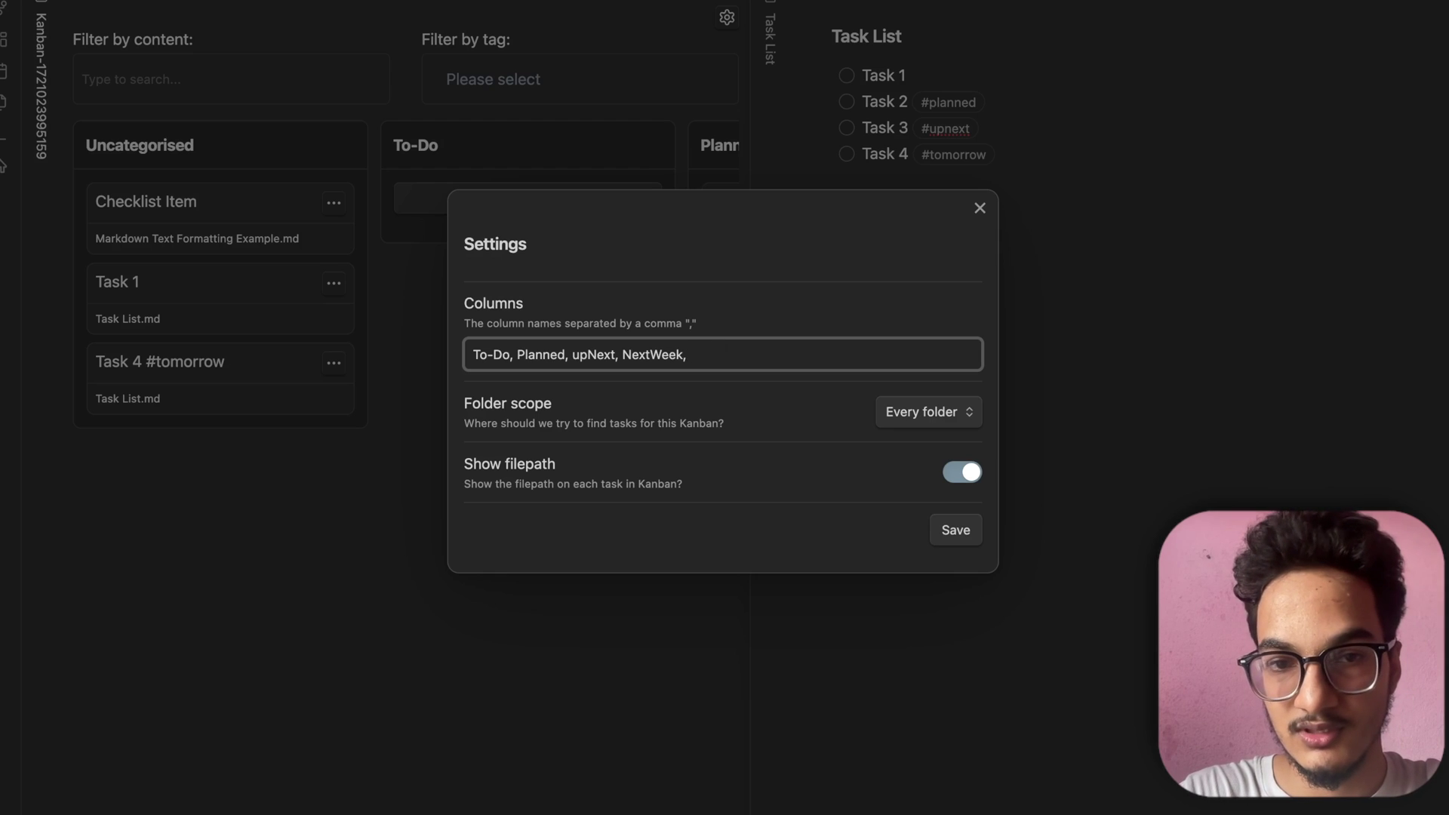
{"action": "type", "text": "Tomorrow"}
{"action": "left_click", "coordinate": [955, 530]}
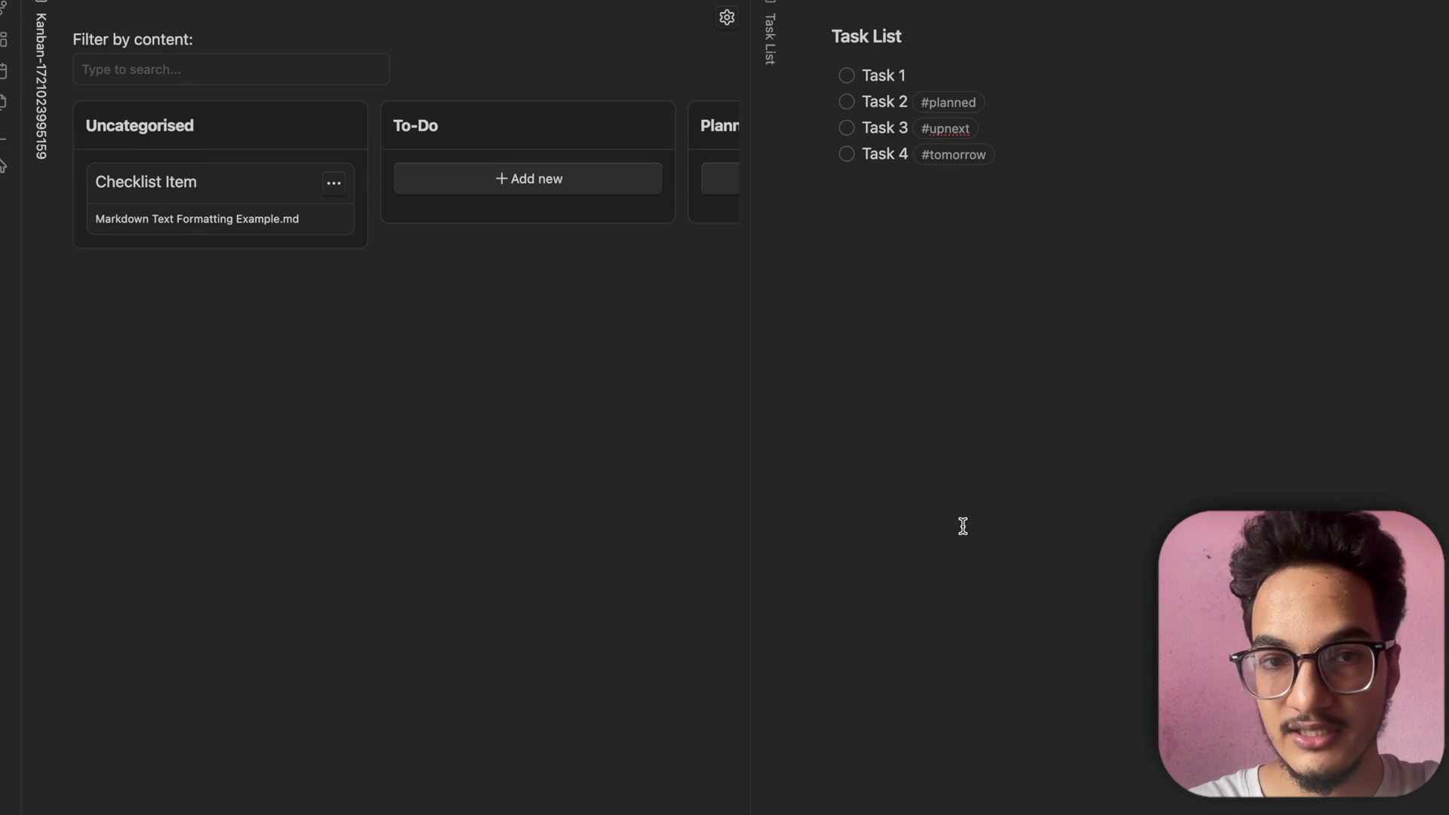
{"action": "scroll", "coordinate": [501, 342], "scroll_direction": "right", "scroll_amount": 10}
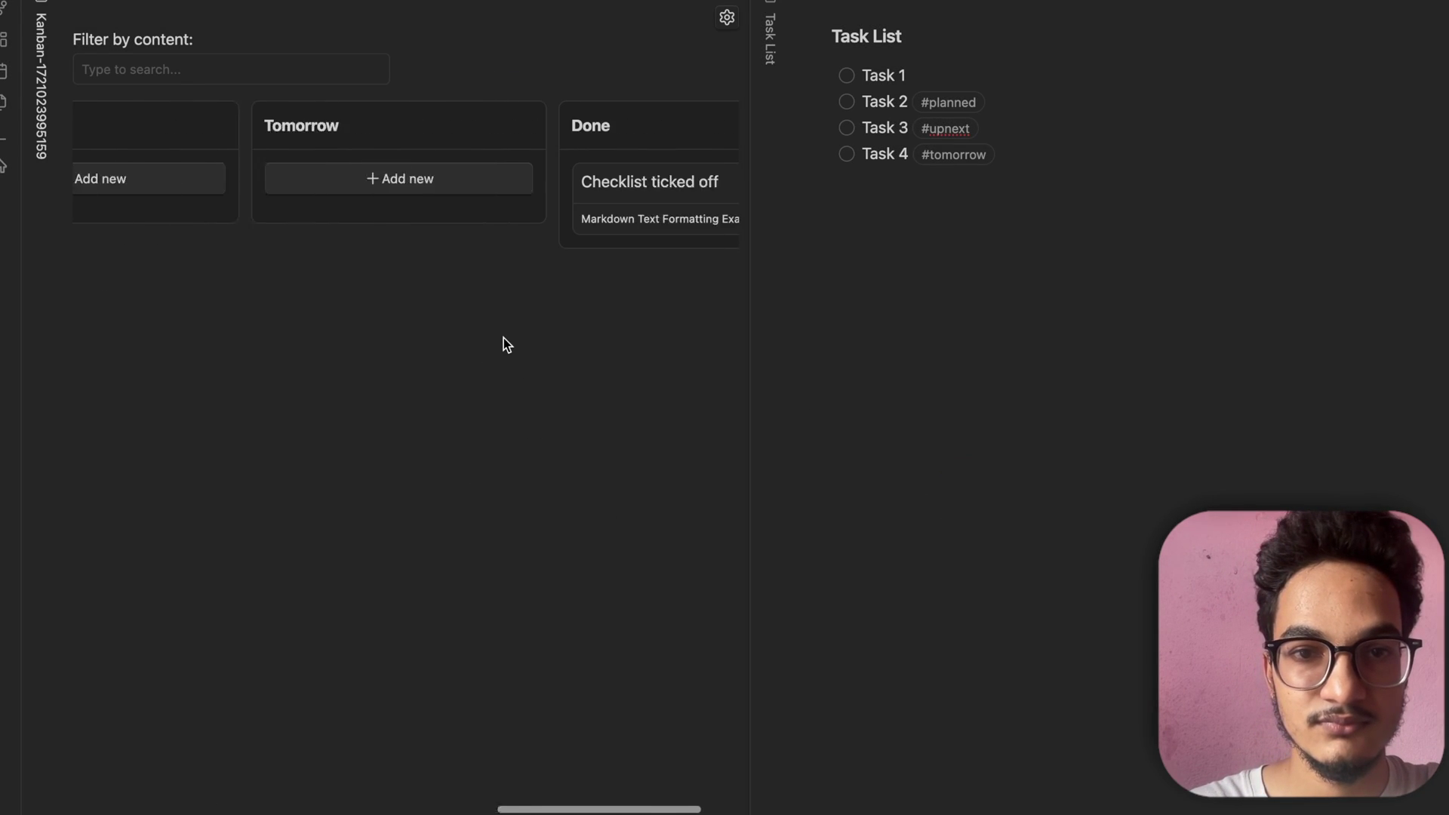
{"action": "left_click", "coordinate": [727, 17]}
{"action": "key", "text": "Escape"}
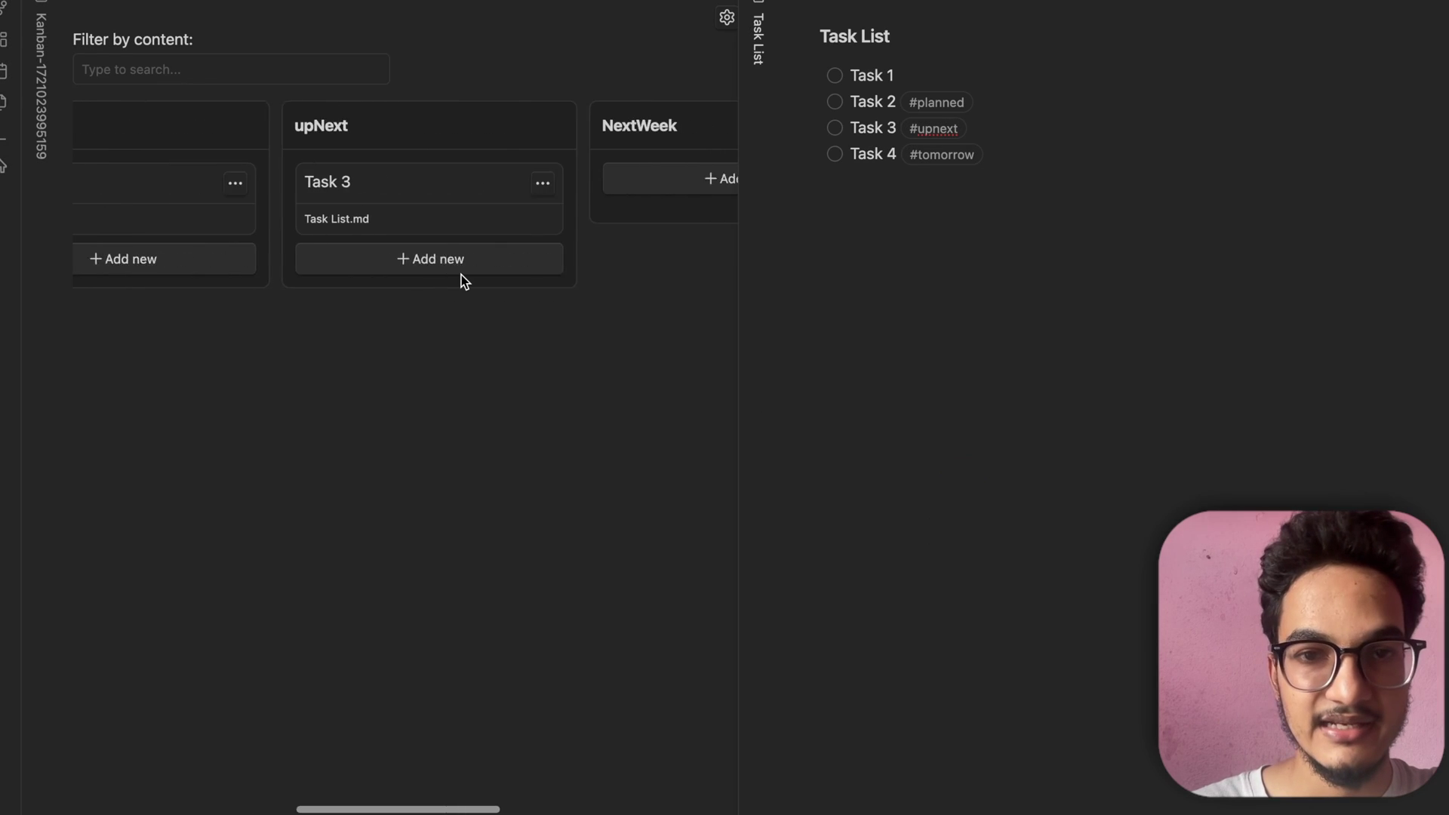
{"action": "scroll", "coordinate": [460, 278], "scroll_direction": "right", "scroll_amount": 6}
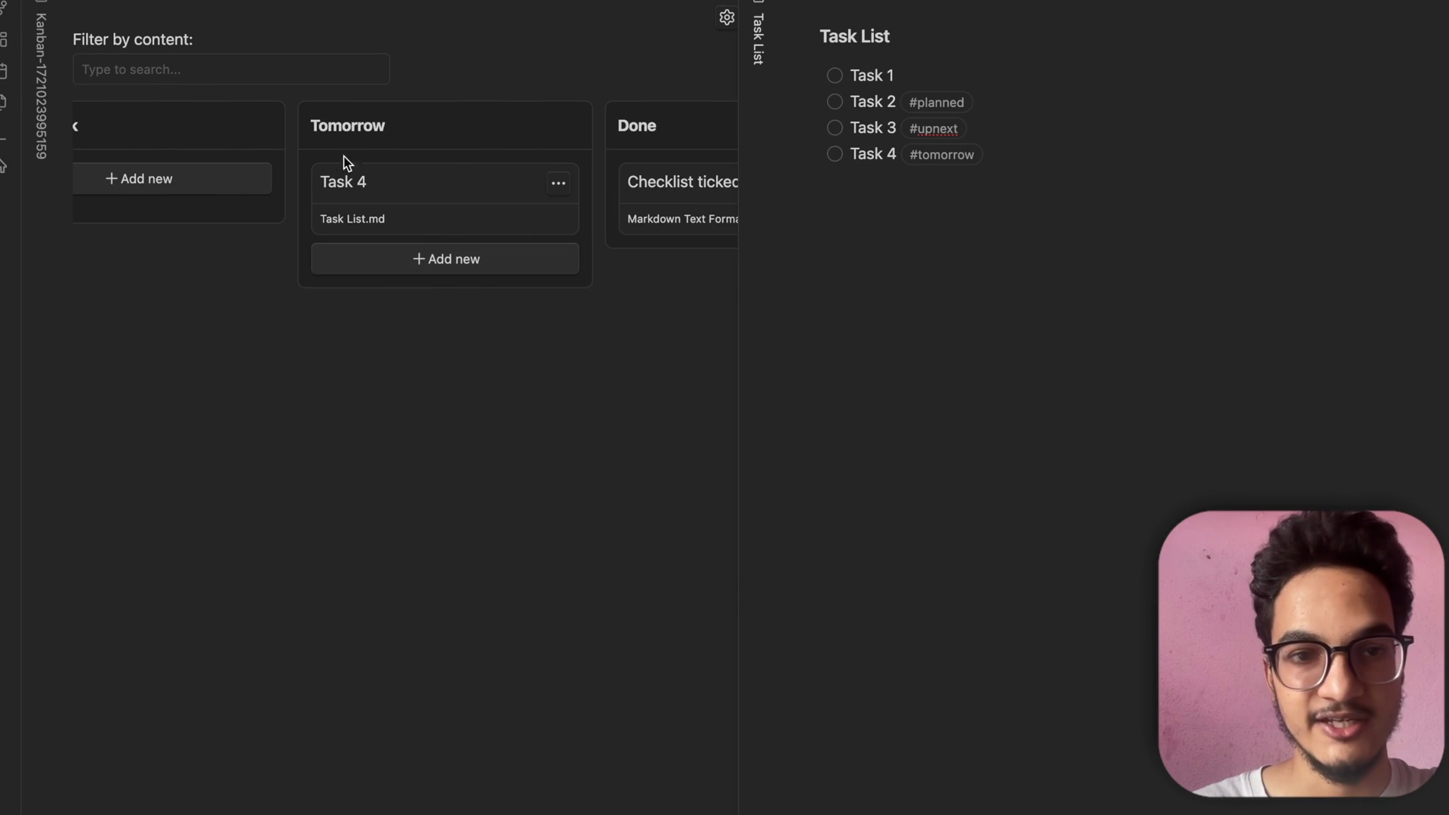
{"action": "scroll", "coordinate": [423, 205], "scroll_direction": "right", "scroll_amount": 2}
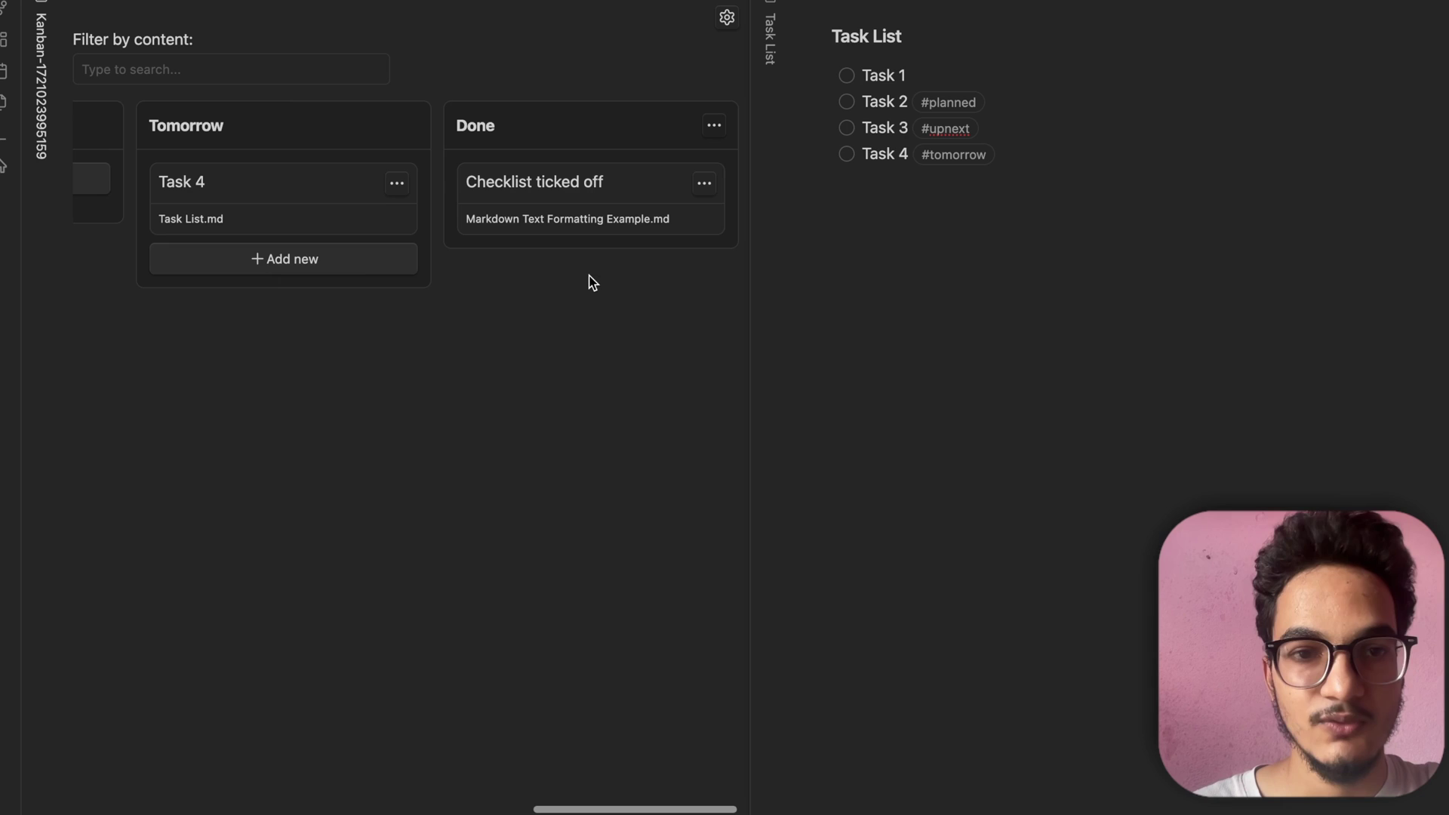
Move the Task 4 and Task 2 cards to the Done column
{"action": "left_click_drag", "start_coordinate": [236, 208], "coordinate": [549, 143]}
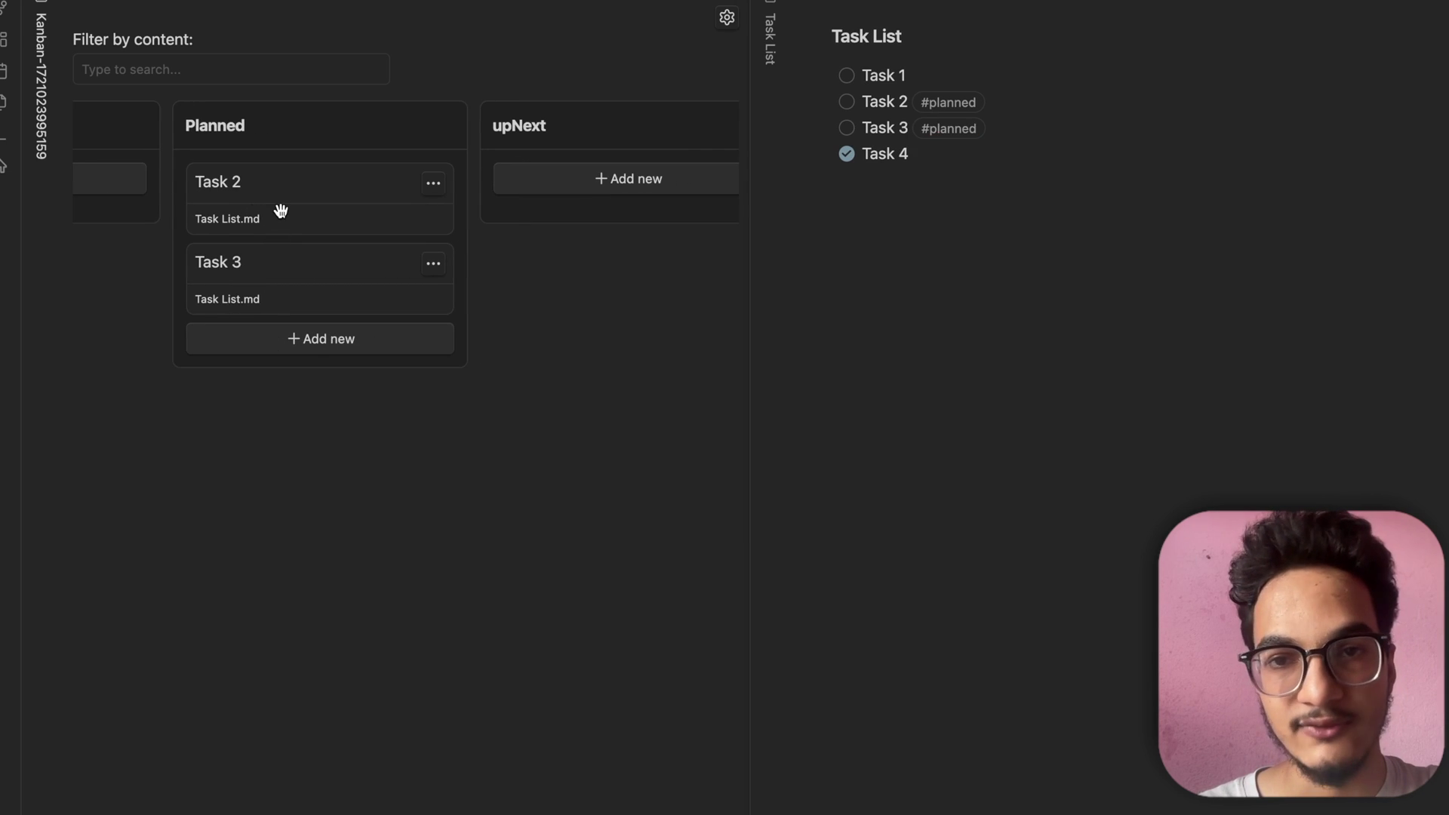
{"action": "left_click_drag", "start_coordinate": [278, 211], "coordinate": [538, 266]}
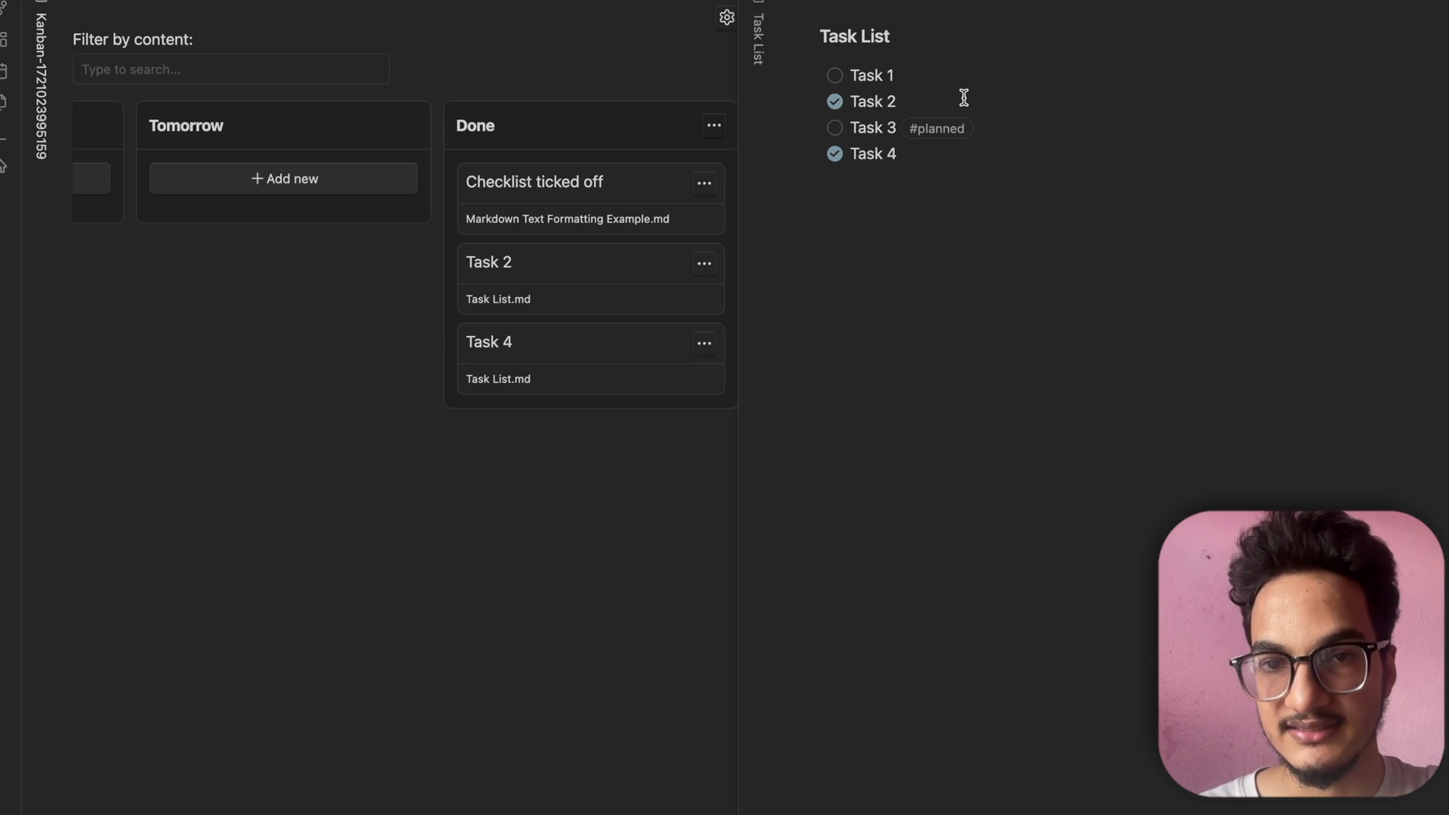
{"action": "scroll", "coordinate": [136, 340], "scroll_direction": "left", "scroll_amount": 5}
{"action": "scroll", "coordinate": [136, 339], "scroll_direction": "right", "scroll_amount": 5}
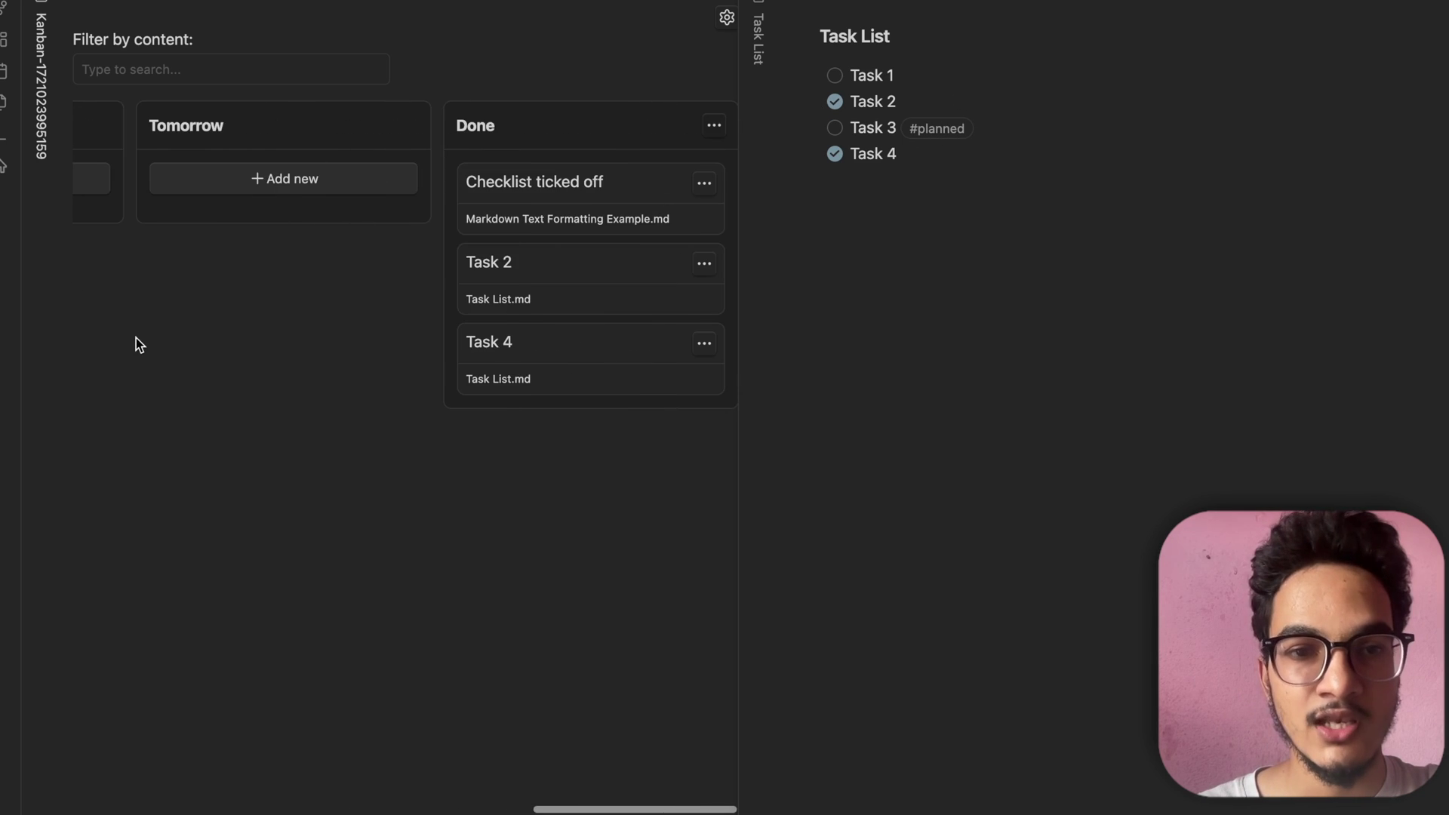
{"action": "scroll", "coordinate": [135, 340], "scroll_direction": "left", "scroll_amount": 4}
{"action": "scroll", "coordinate": [136, 337], "scroll_direction": "right", "scroll_amount": 4}
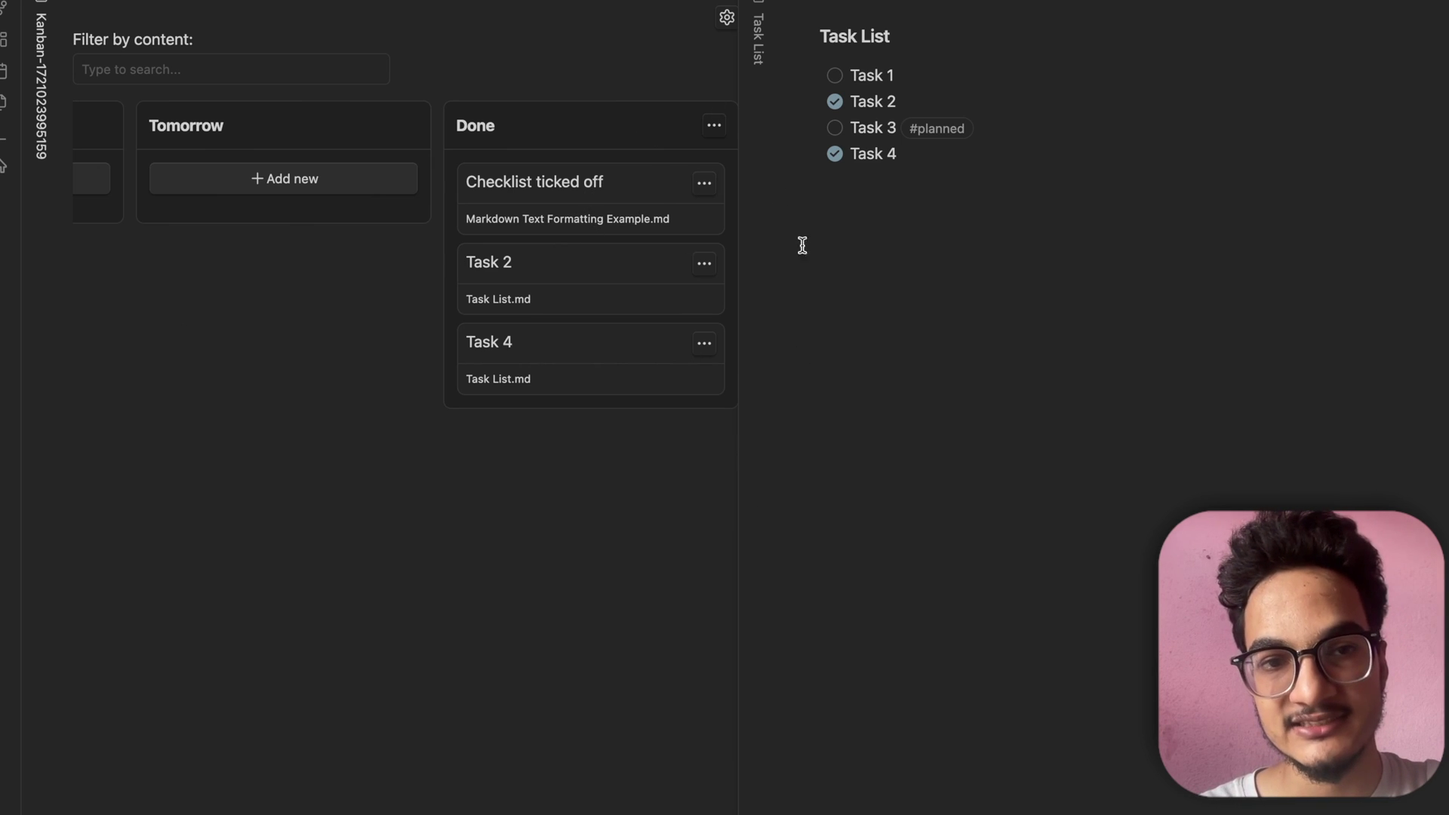
Archive all tasks in the Done column
{"action": "left_click", "coordinate": [713, 127]}
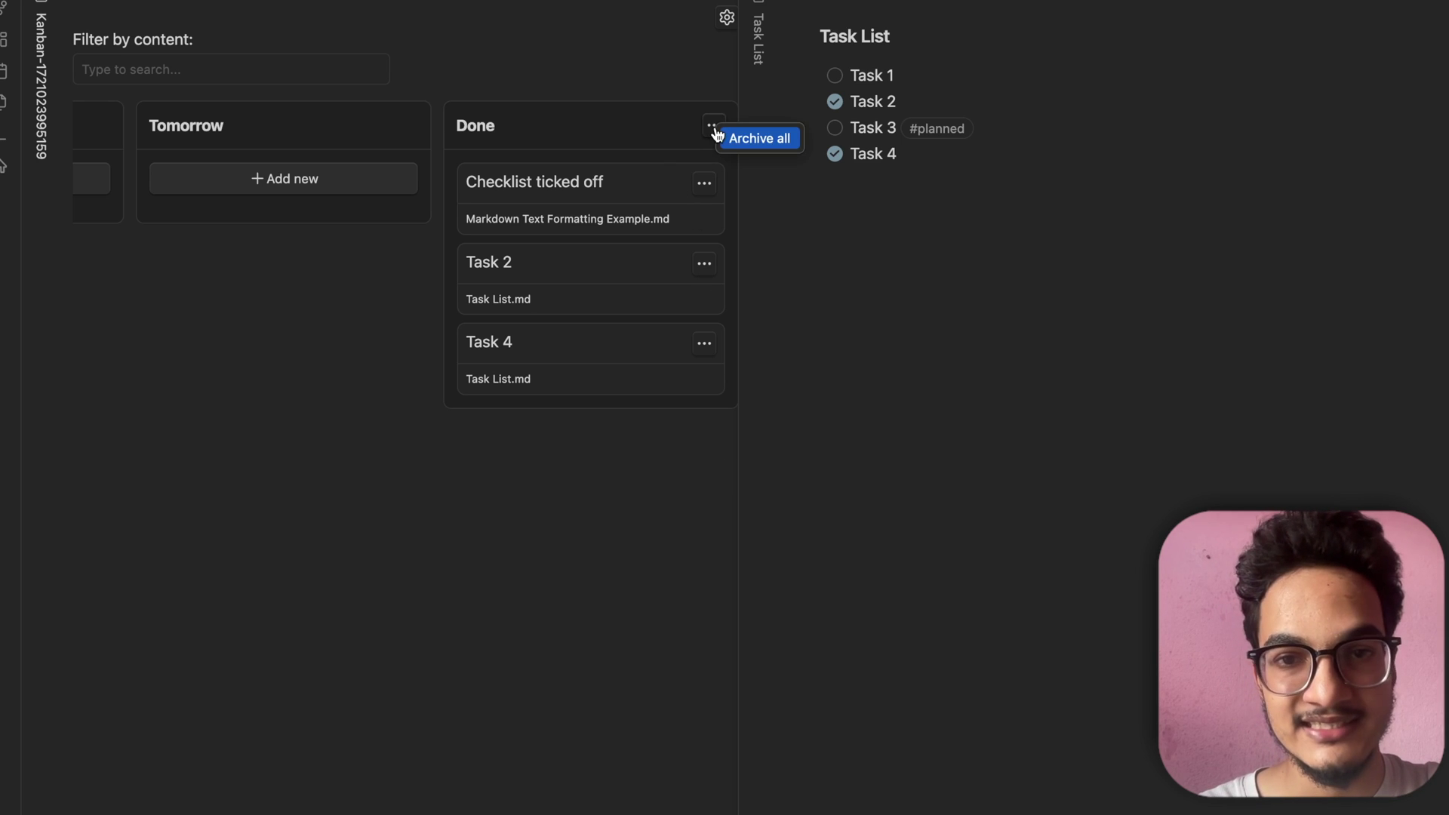
{"action": "left_click", "coordinate": [753, 141]}
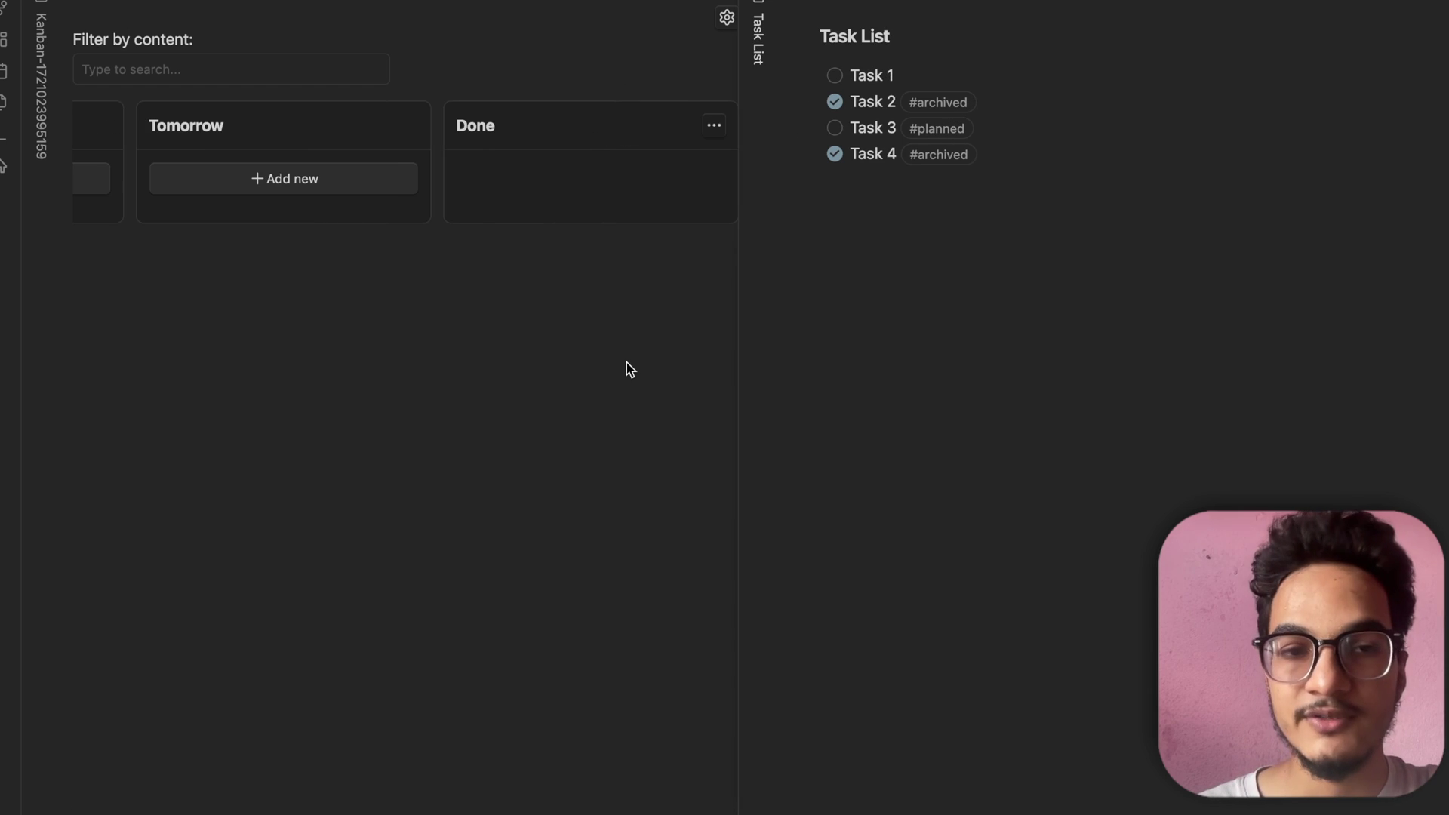
Uncheck the archived Task 2 and Task 4 in the Task List note and look through the board's columns for them
{"action": "scroll", "coordinate": [628, 368], "scroll_direction": "left", "scroll_amount": 5}
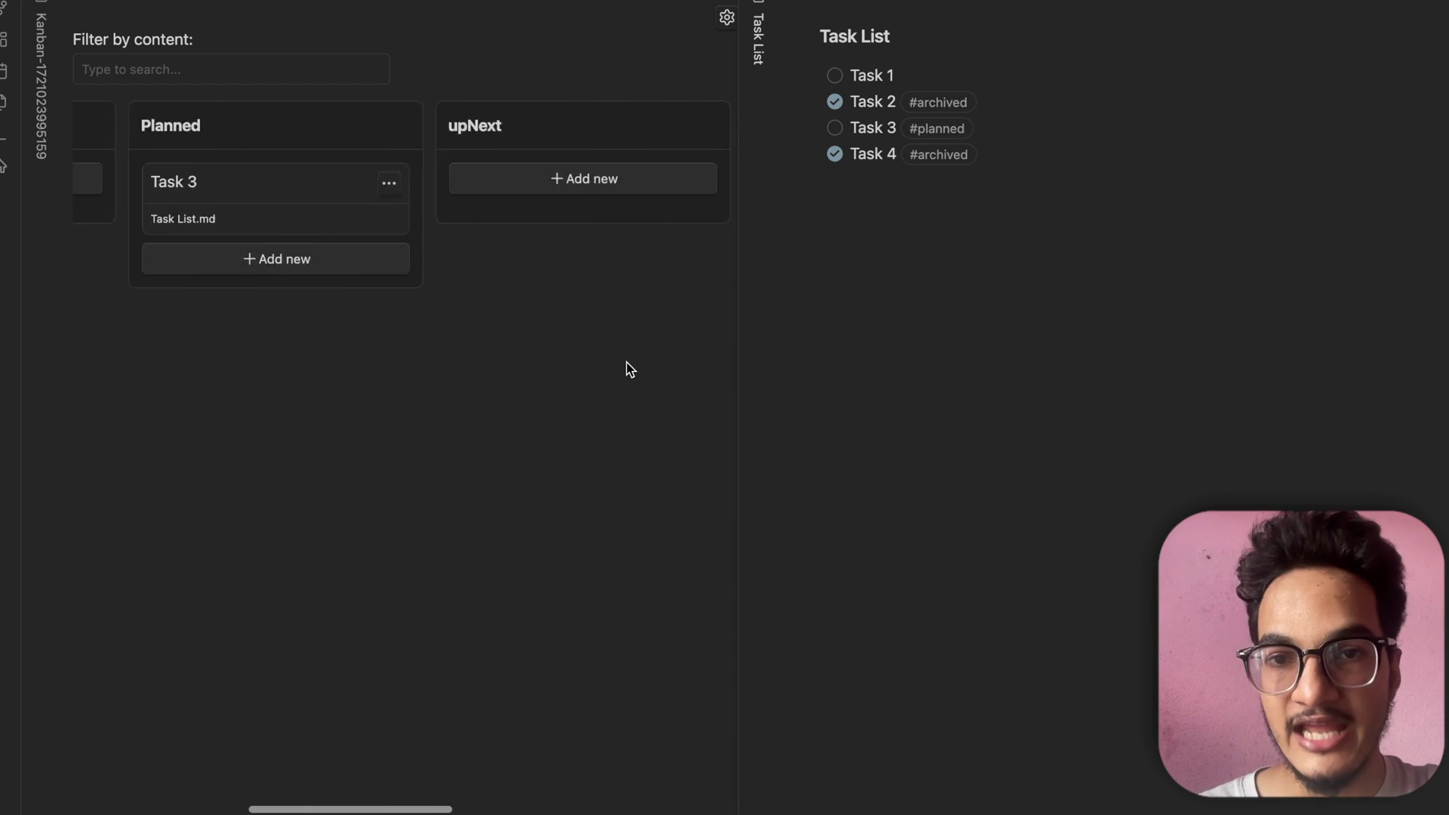
{"action": "left_click", "coordinate": [837, 98]}
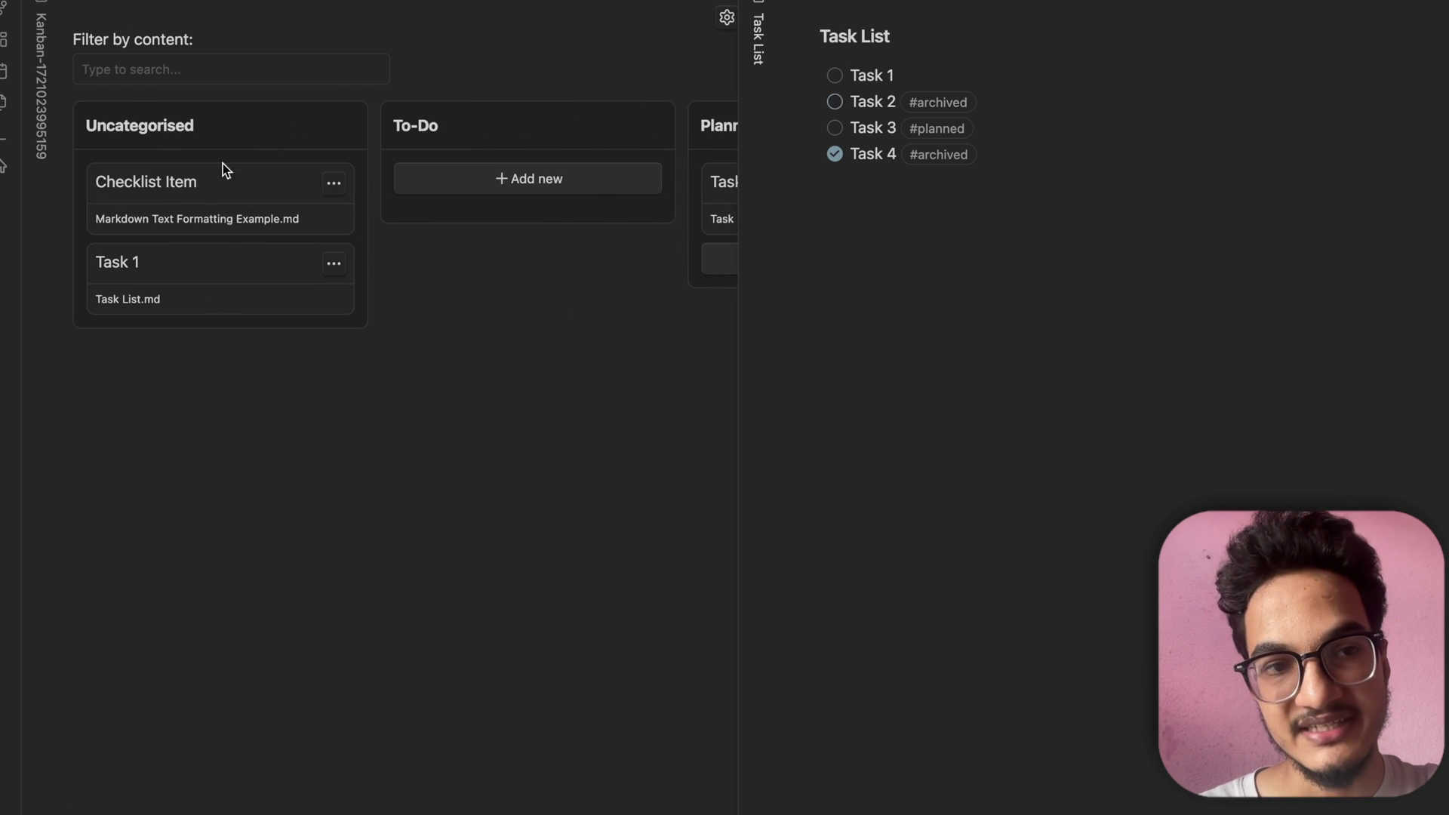
{"action": "scroll", "coordinate": [542, 202], "scroll_direction": "right", "scroll_amount": 1}
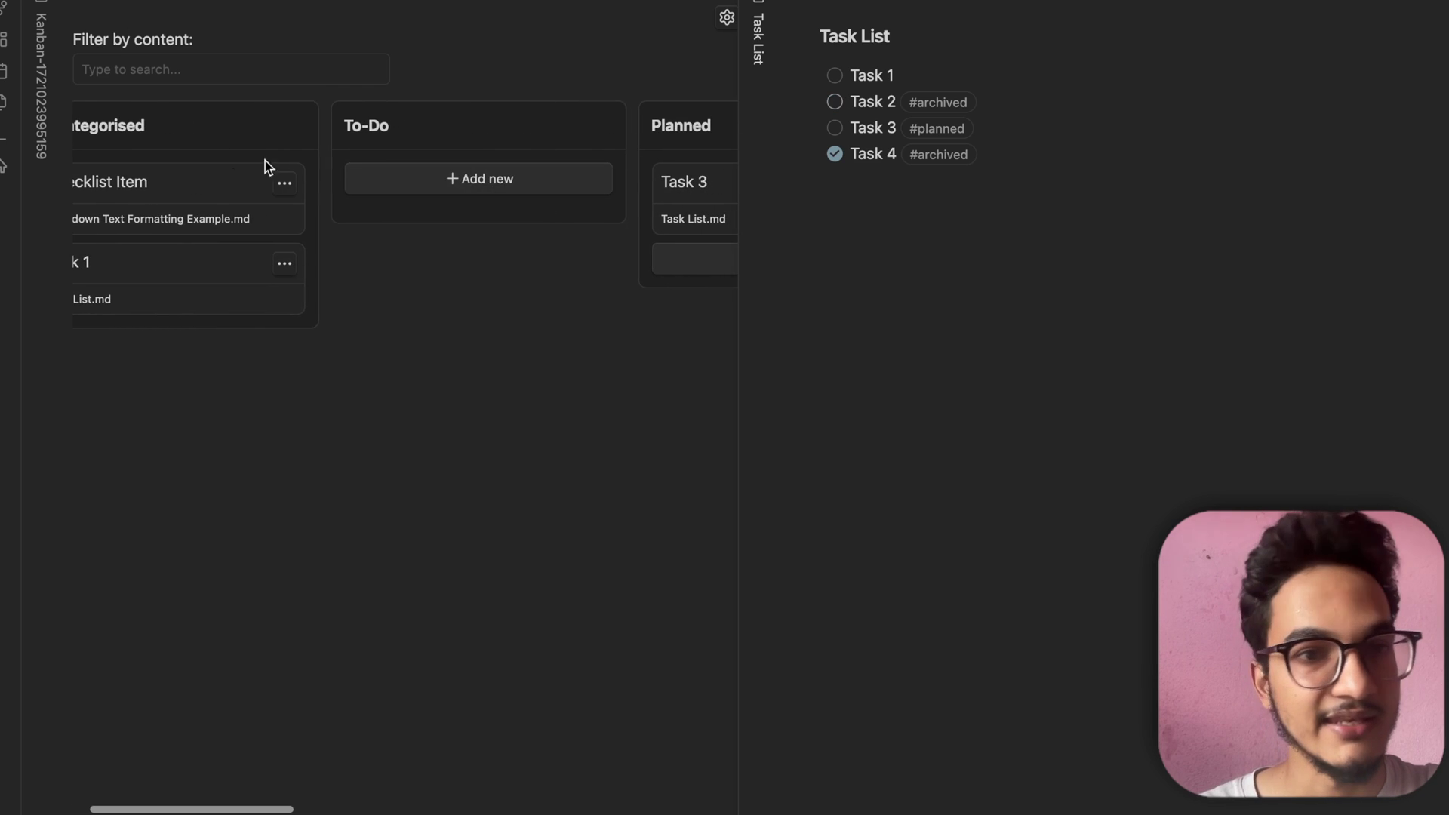
{"action": "scroll", "coordinate": [453, 211], "scroll_direction": "right", "scroll_amount": 5}
{"action": "scroll", "coordinate": [491, 221], "scroll_direction": "right", "scroll_amount": 2}
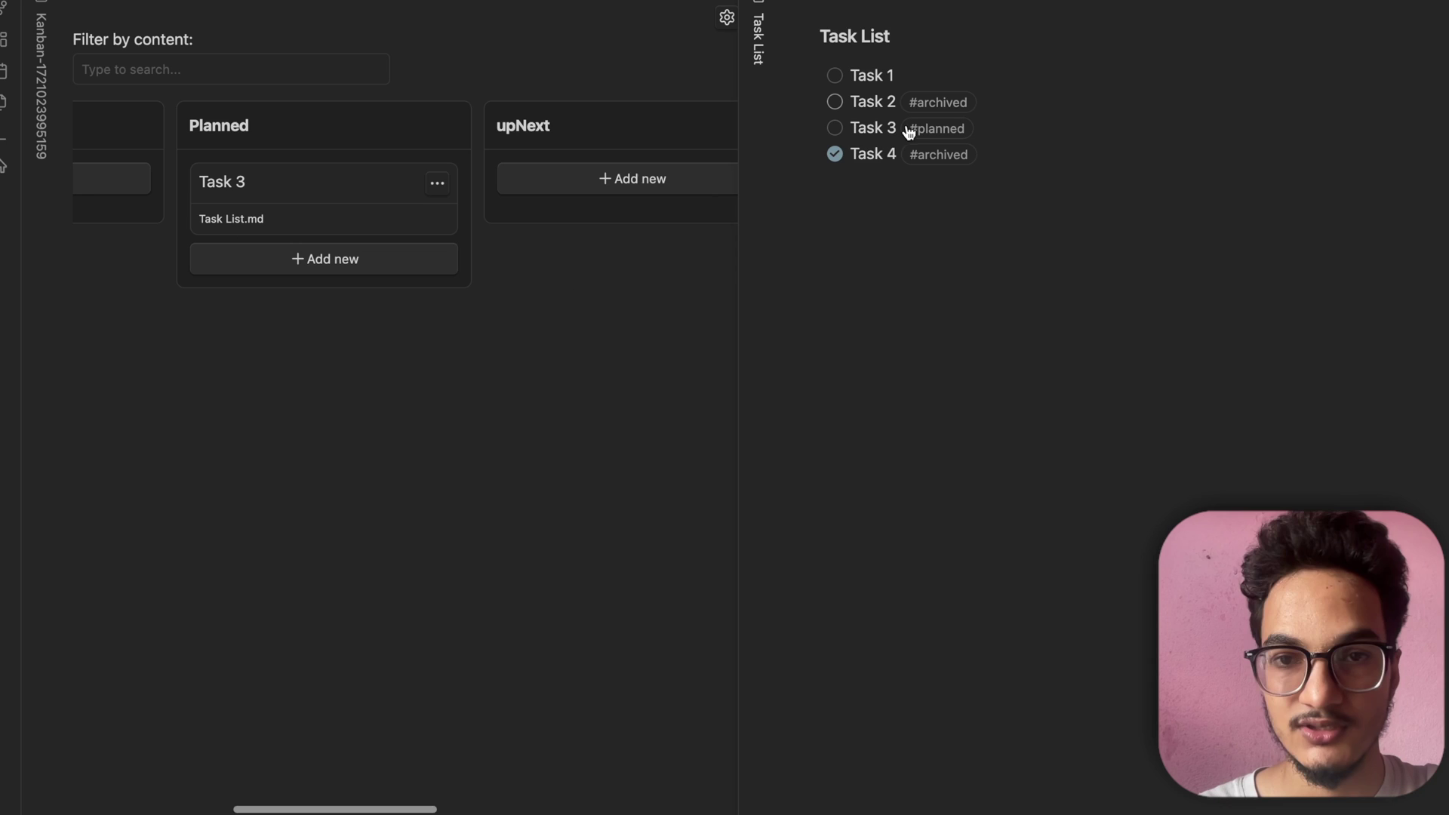
{"action": "left_click", "coordinate": [834, 154]}
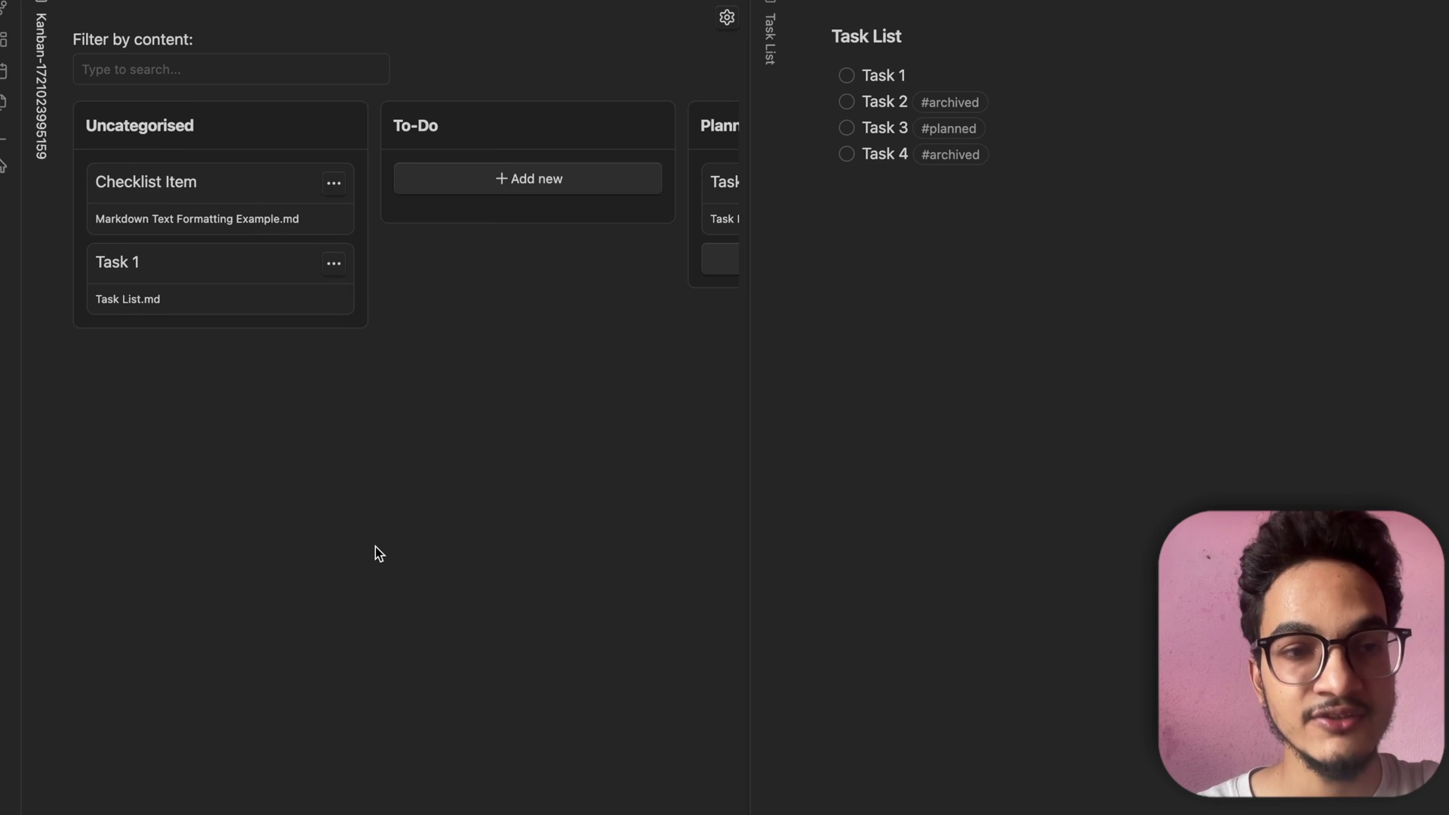
Change the text of the Task 1 card in the Uncategorised column to "Task 1 do this"
{"action": "left_click", "coordinate": [183, 187]}
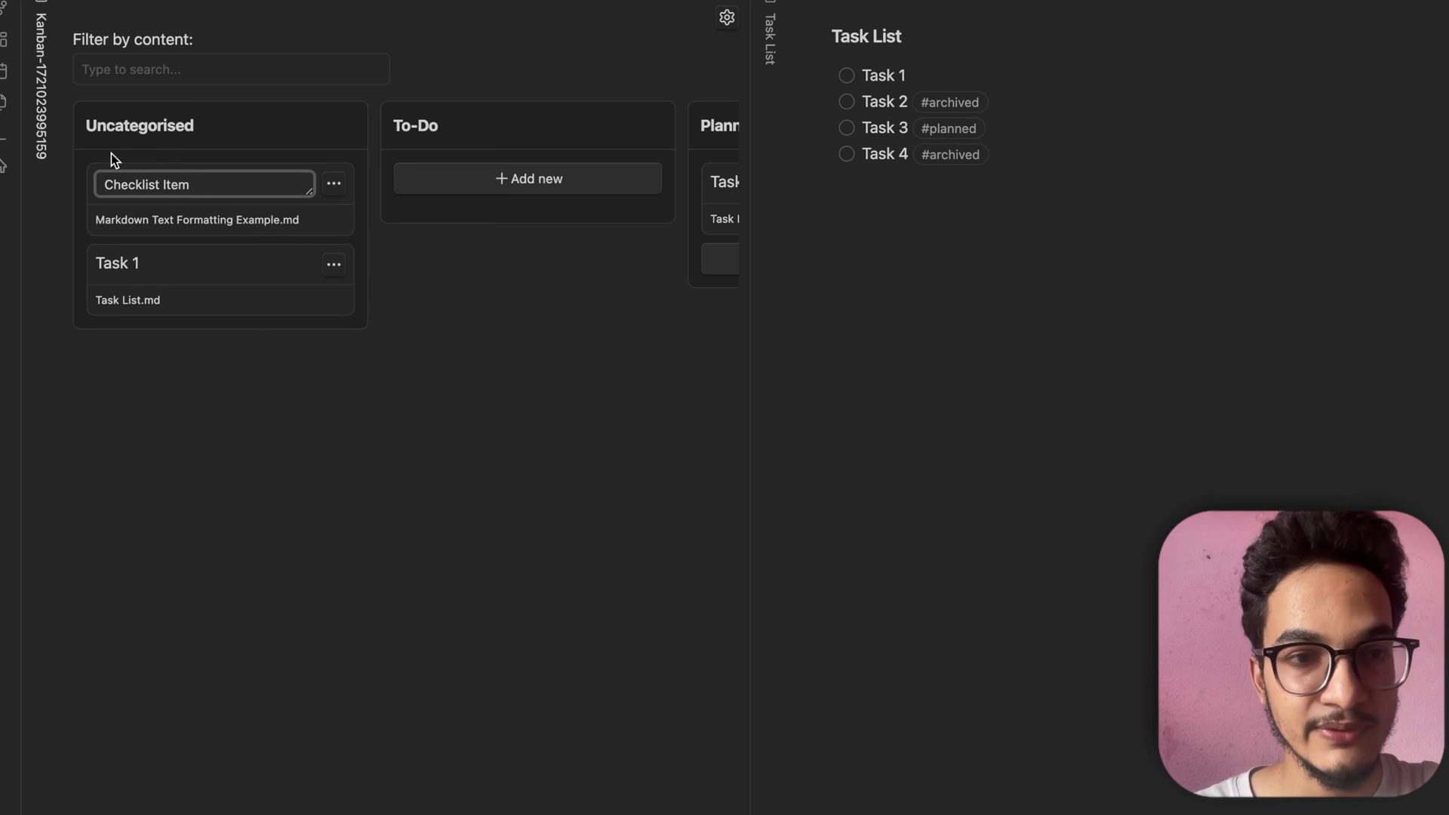
{"action": "left_click", "coordinate": [153, 285]}
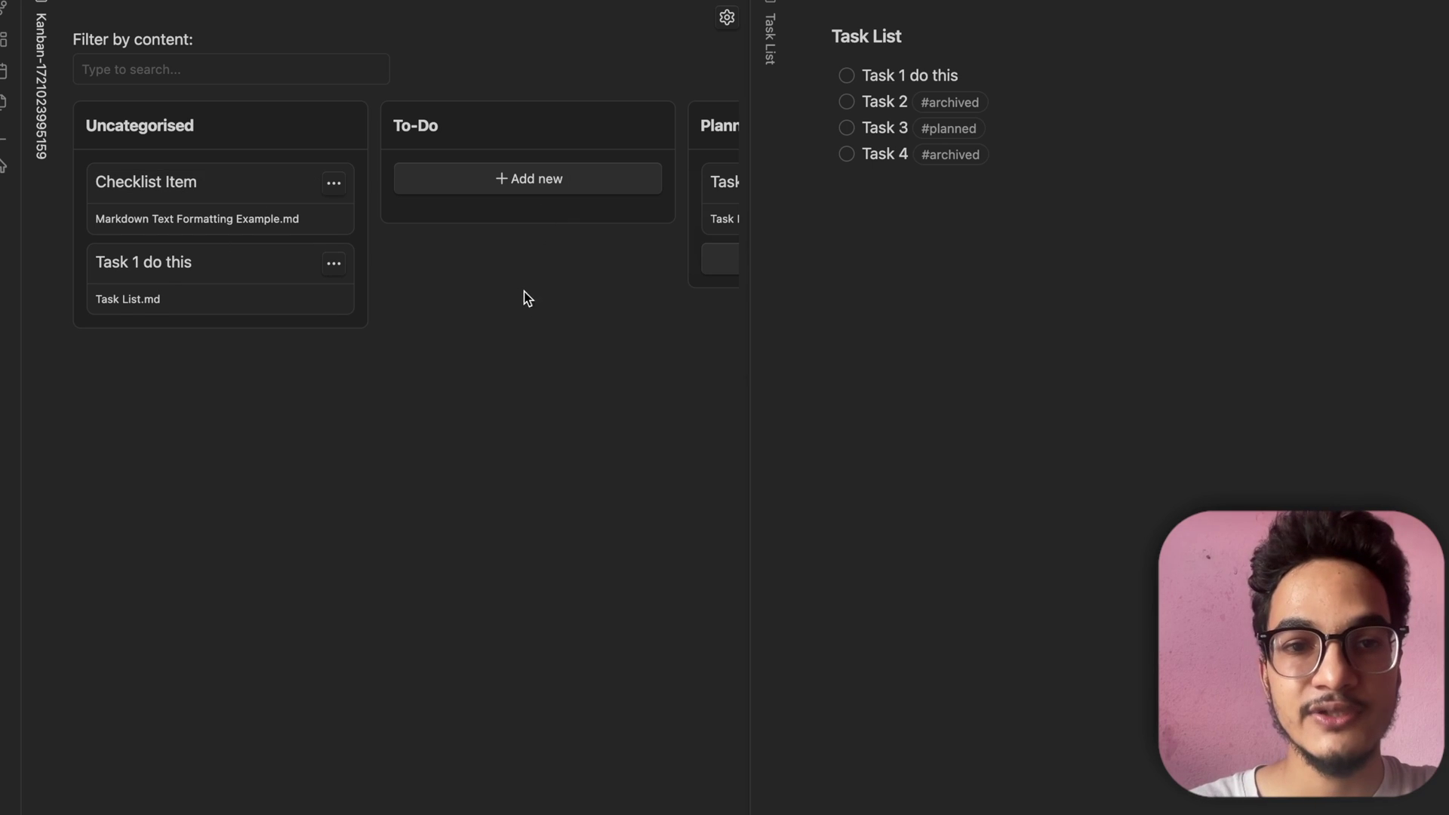
Add a new card to the To-Do column in Task List.md with the text "This is a task"
{"action": "left_click", "coordinate": [556, 198]}
{"action": "left_click", "coordinate": [475, 223]}
{"action": "left_click", "coordinate": [531, 189]}
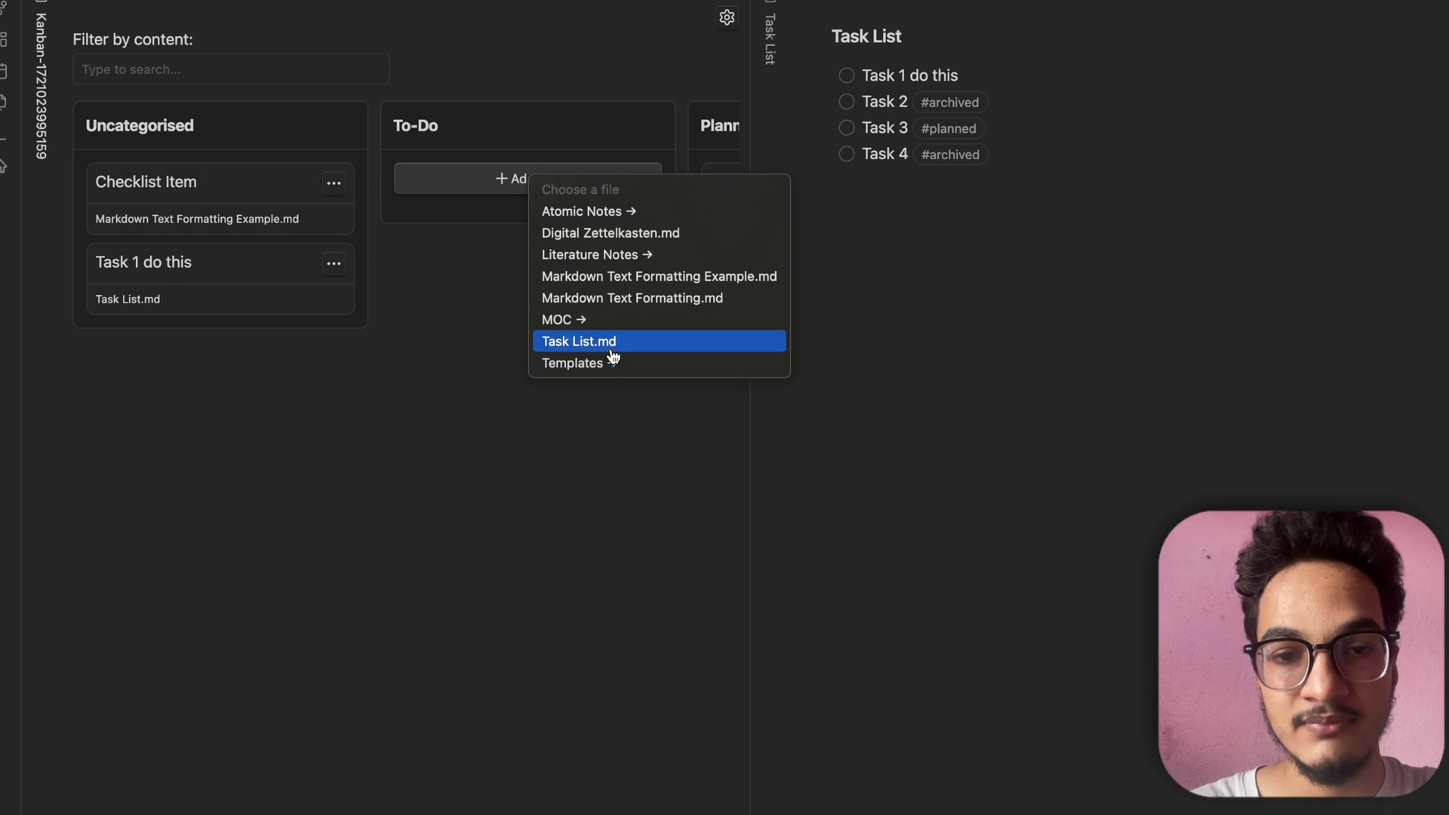
{"action": "left_click", "coordinate": [613, 345]}
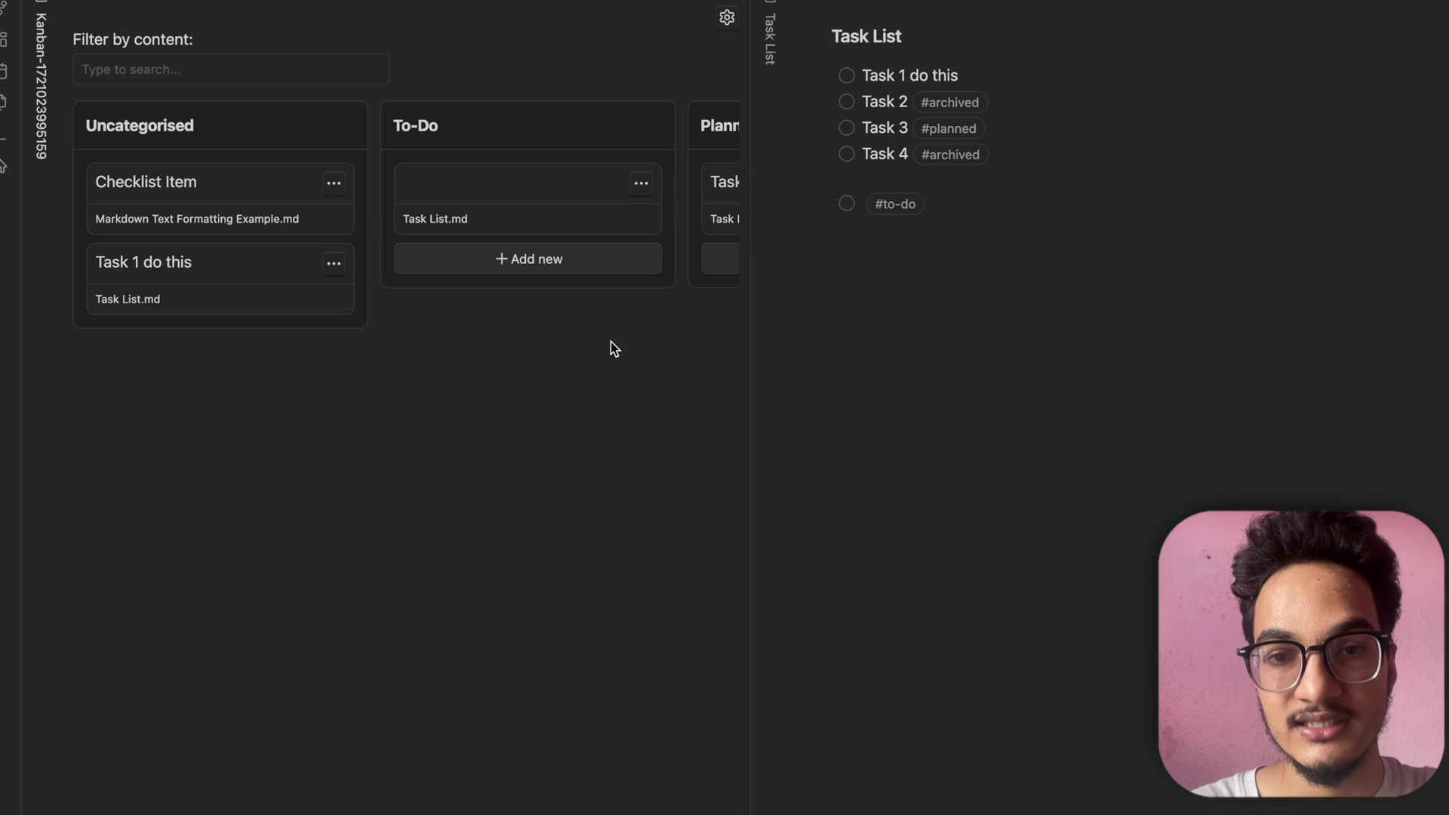
{"action": "left_click", "coordinate": [495, 184]}
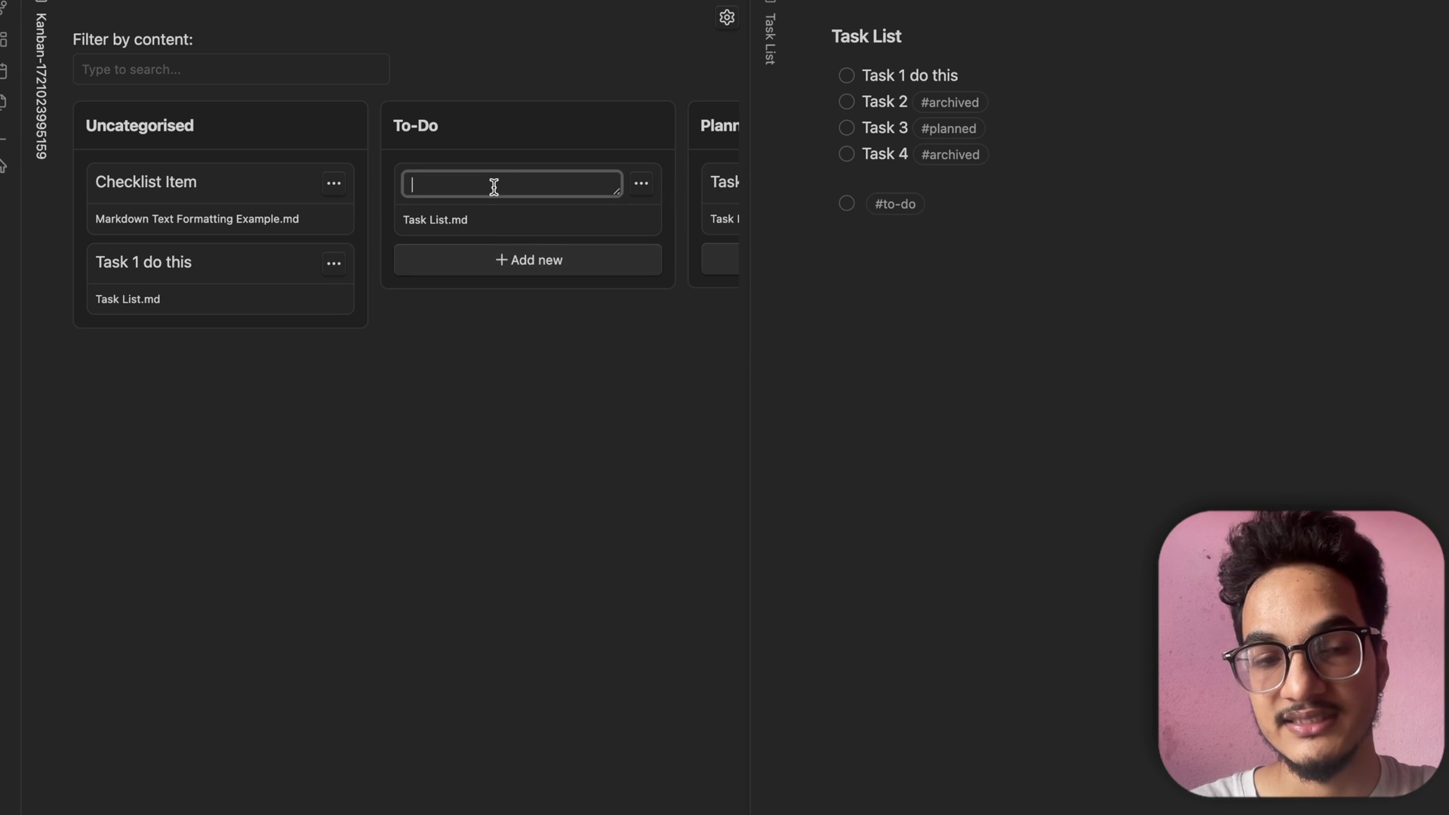
{"action": "type", "text": "This is"}
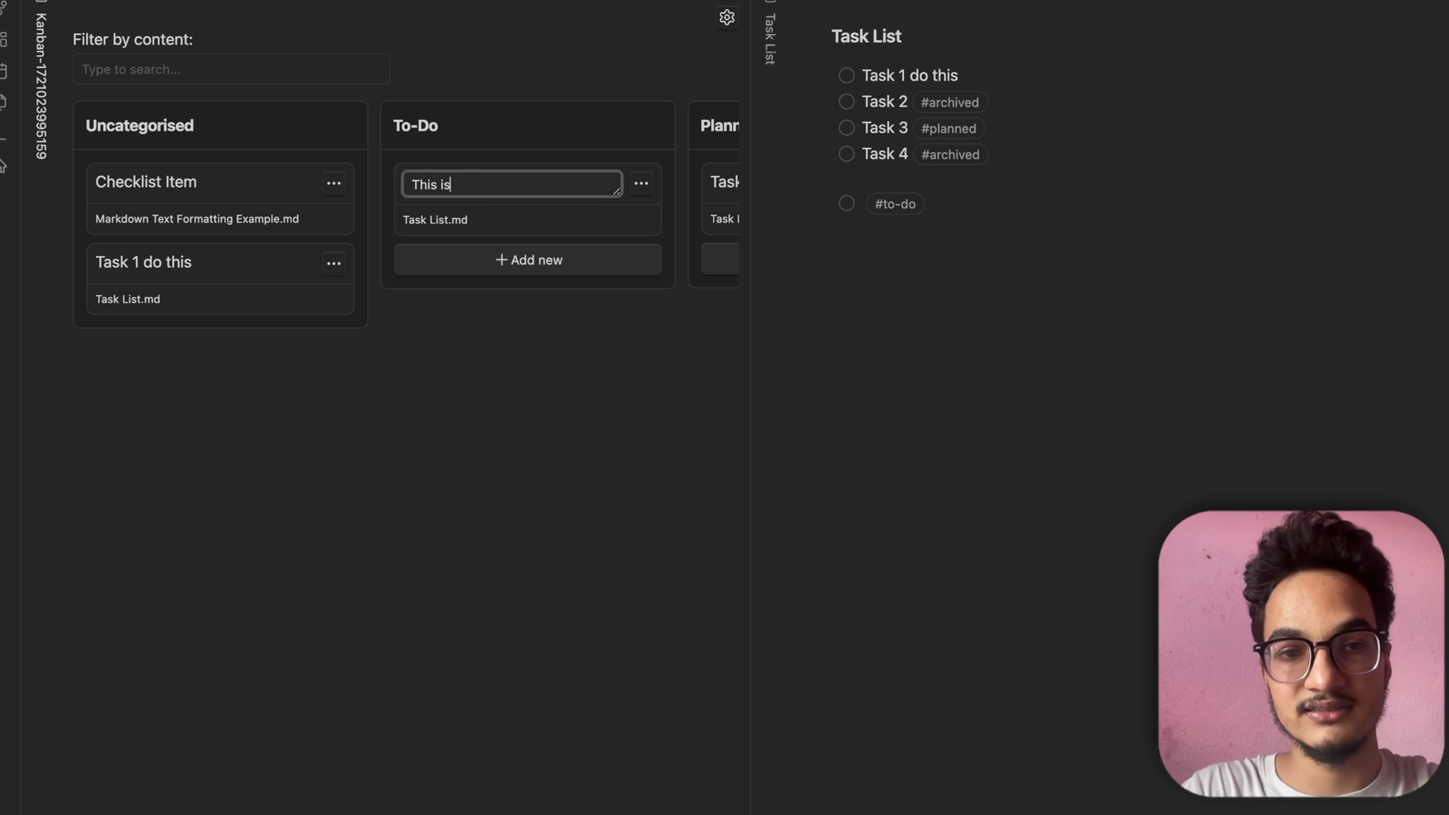
{"action": "type", "text": " a task"}
Add a checkbox item "This is a task 2" tagged #planned below "This is a task" in the Task List note
{"action": "left_click", "coordinate": [872, 261]}
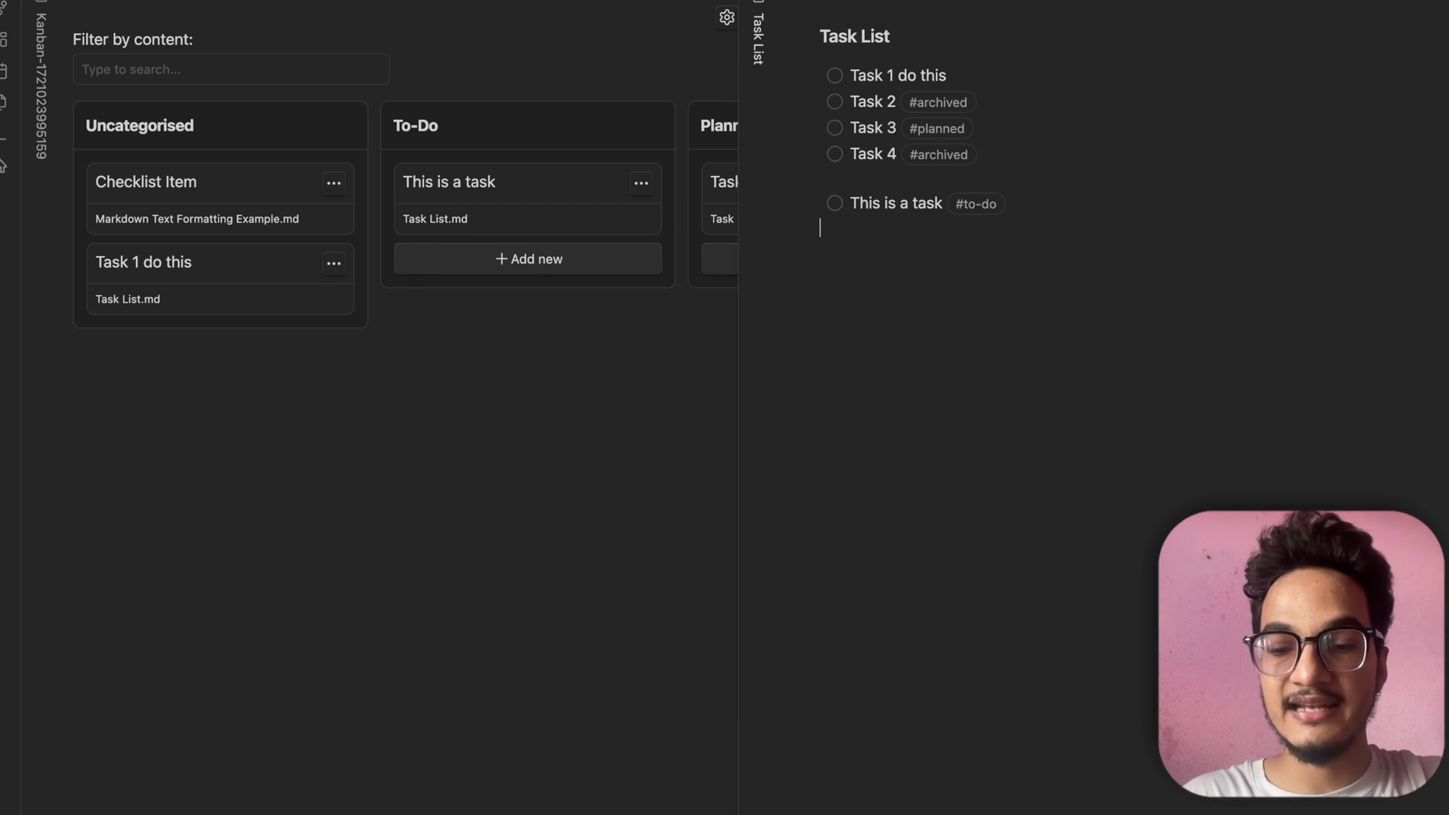
{"action": "key", "text": "super+p"}
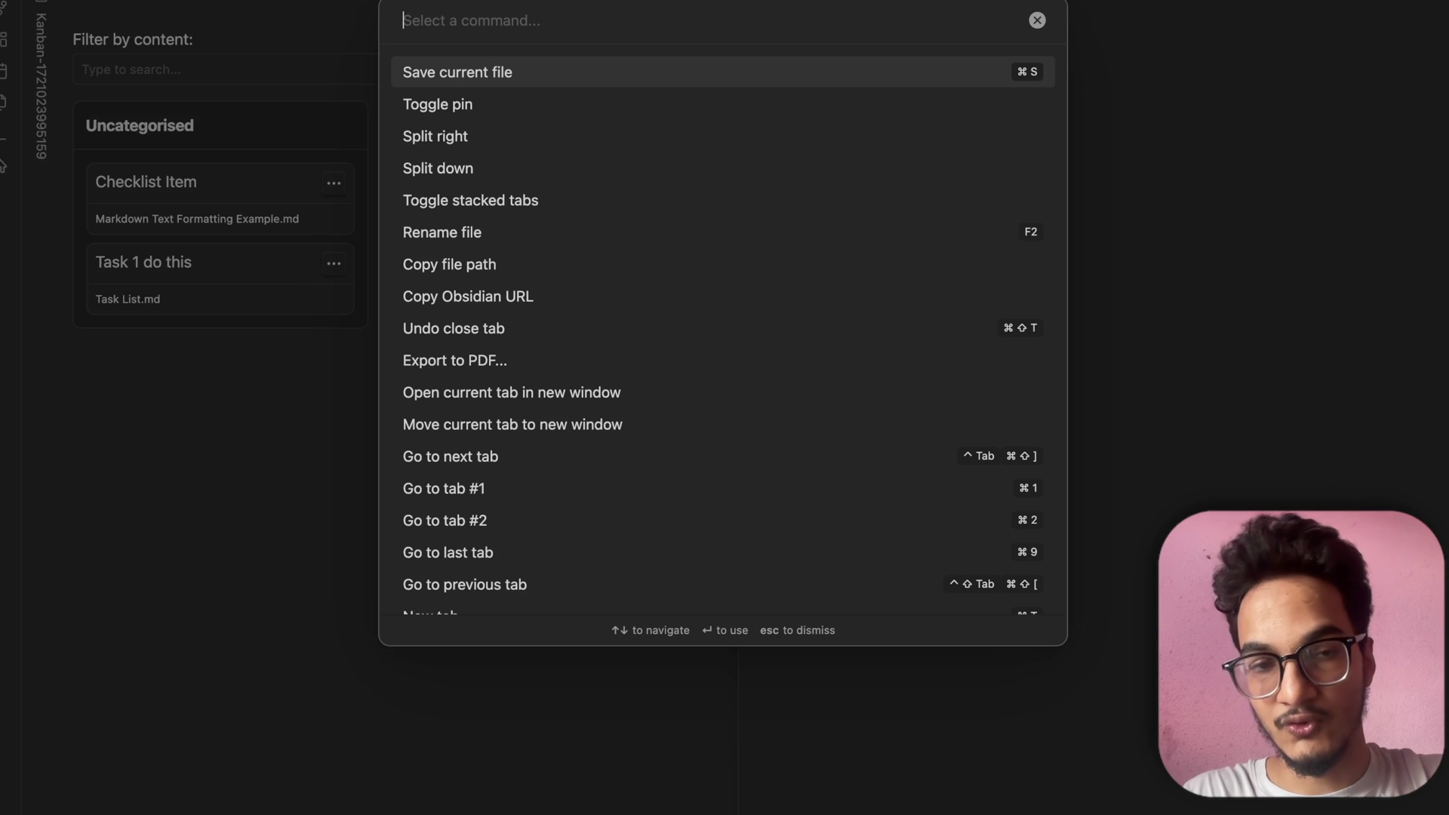
{"action": "type", "text": "chec"}
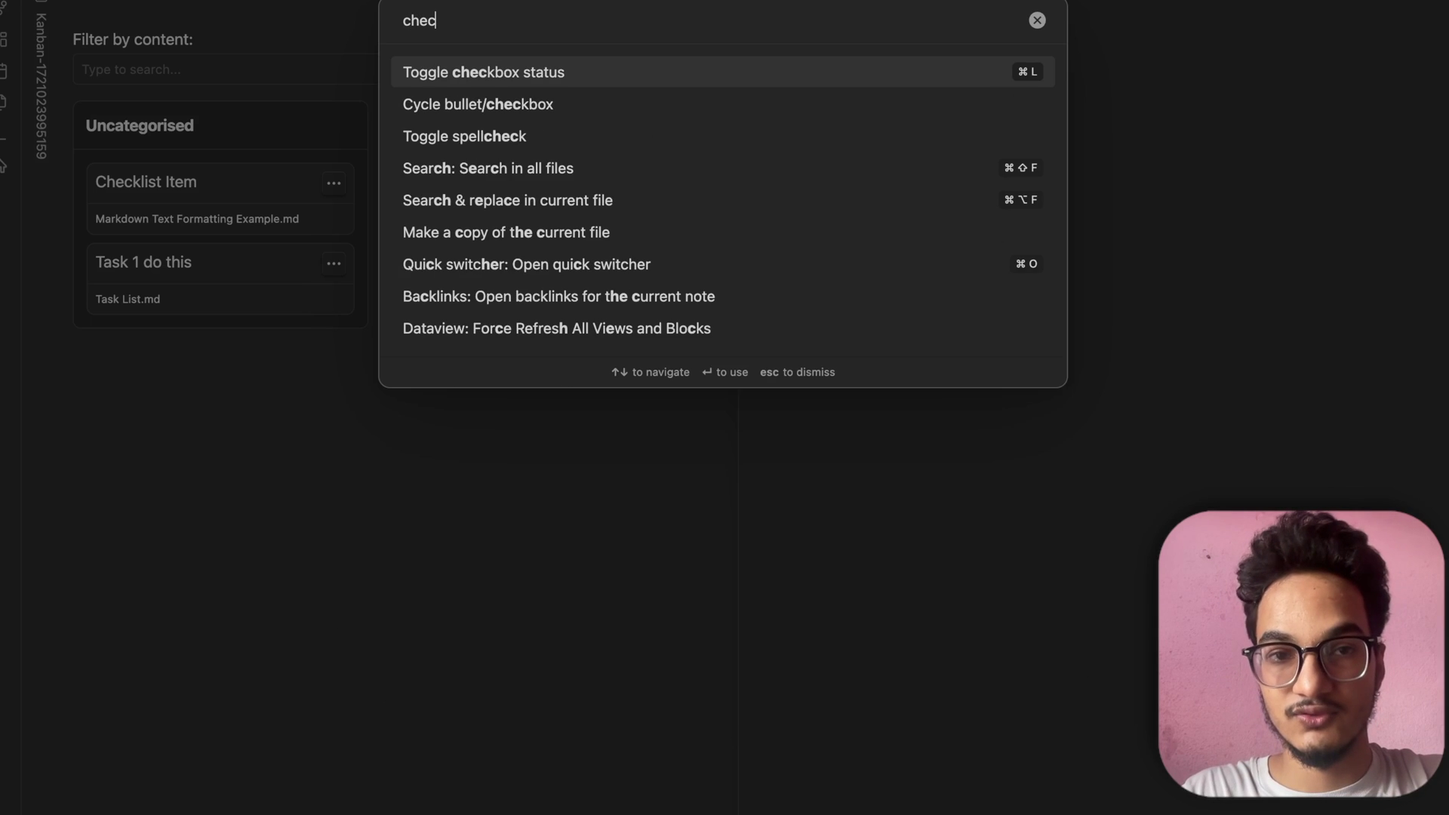
{"action": "key", "text": "Return"}
{"action": "type", "text": "This is at"}
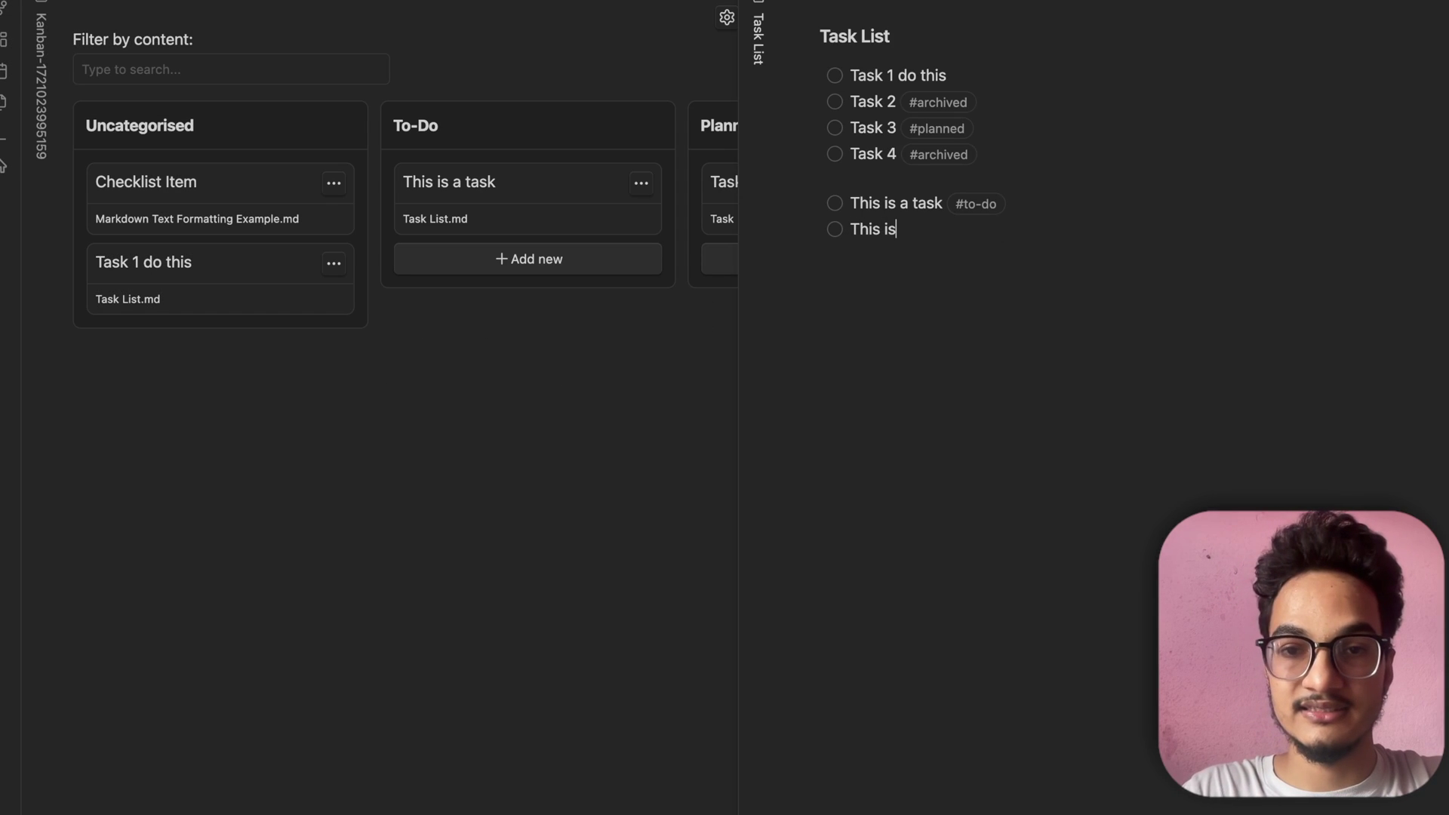
{"action": "key", "text": "BackSpace"}
{"action": "key", "text": "BackSpace"}
{"action": "key", "text": "BackSpace"}
{"action": "type", "text": "t"}
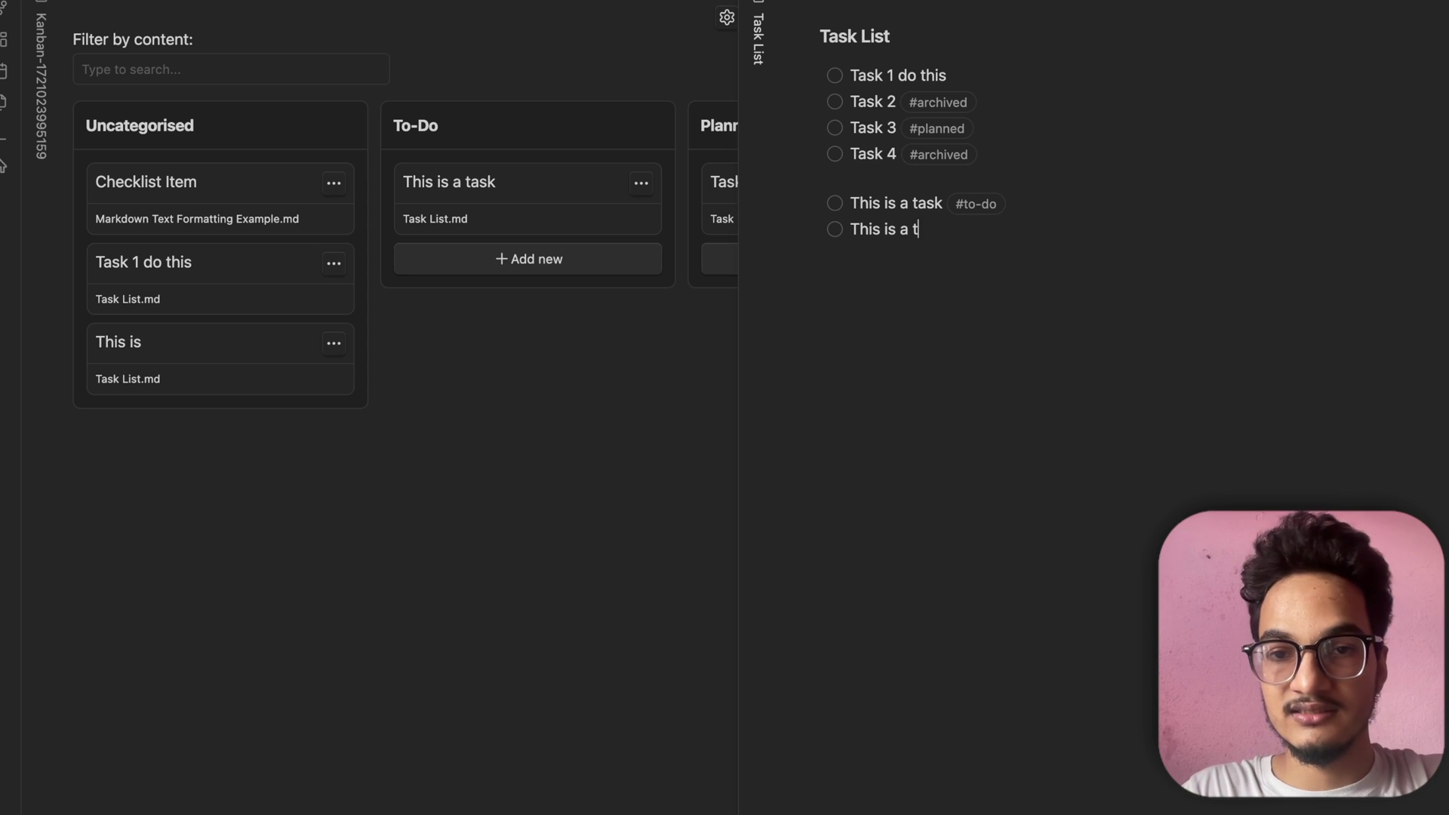
{"action": "type", "text": "ask 2 #pl"}
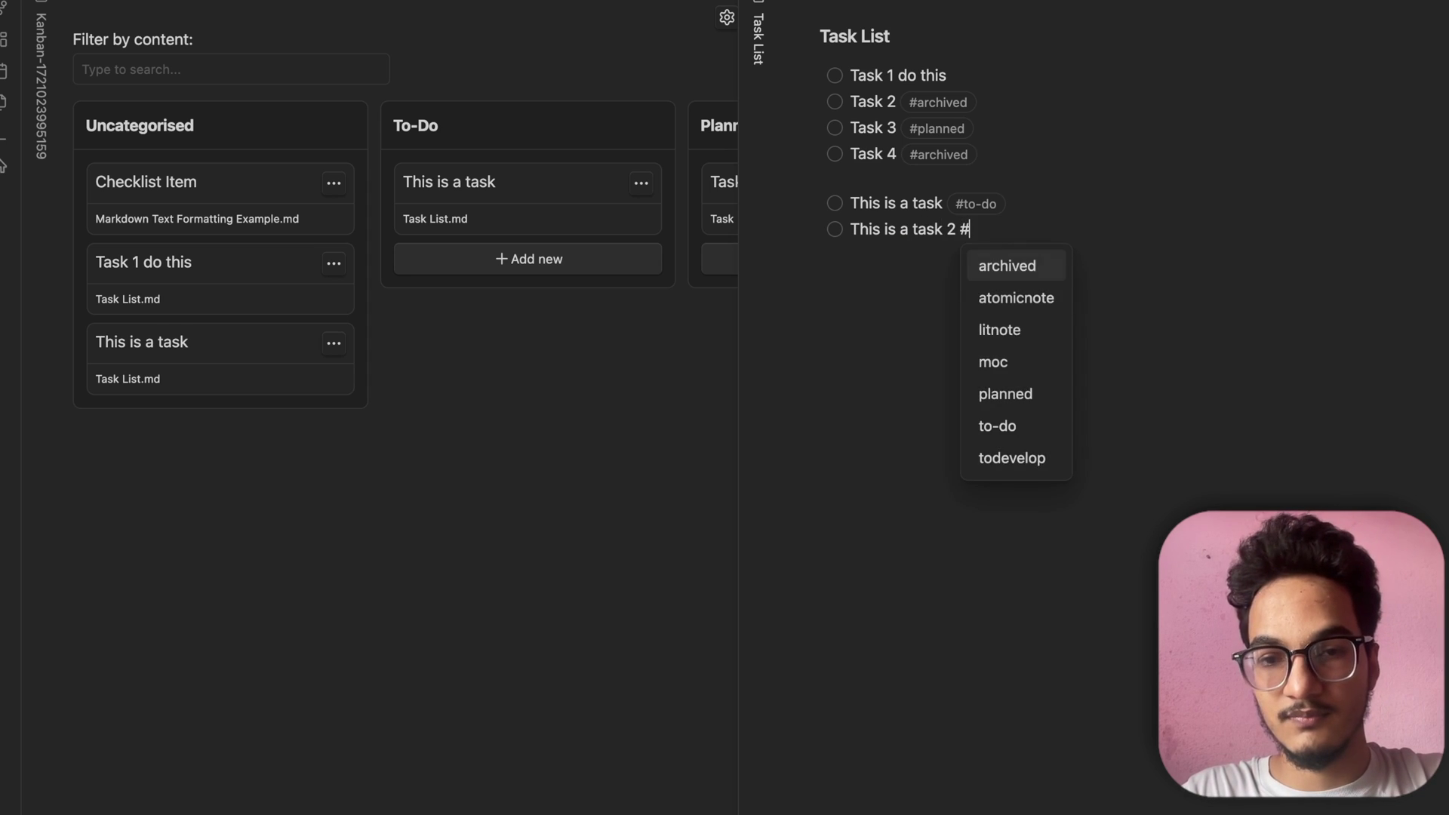
{"action": "key", "text": "Return"}
{"action": "scroll", "coordinate": [628, 463], "scroll_direction": "right", "scroll_amount": 5}
{"action": "scroll", "coordinate": [628, 463], "scroll_direction": "left", "scroll_amount": 5}
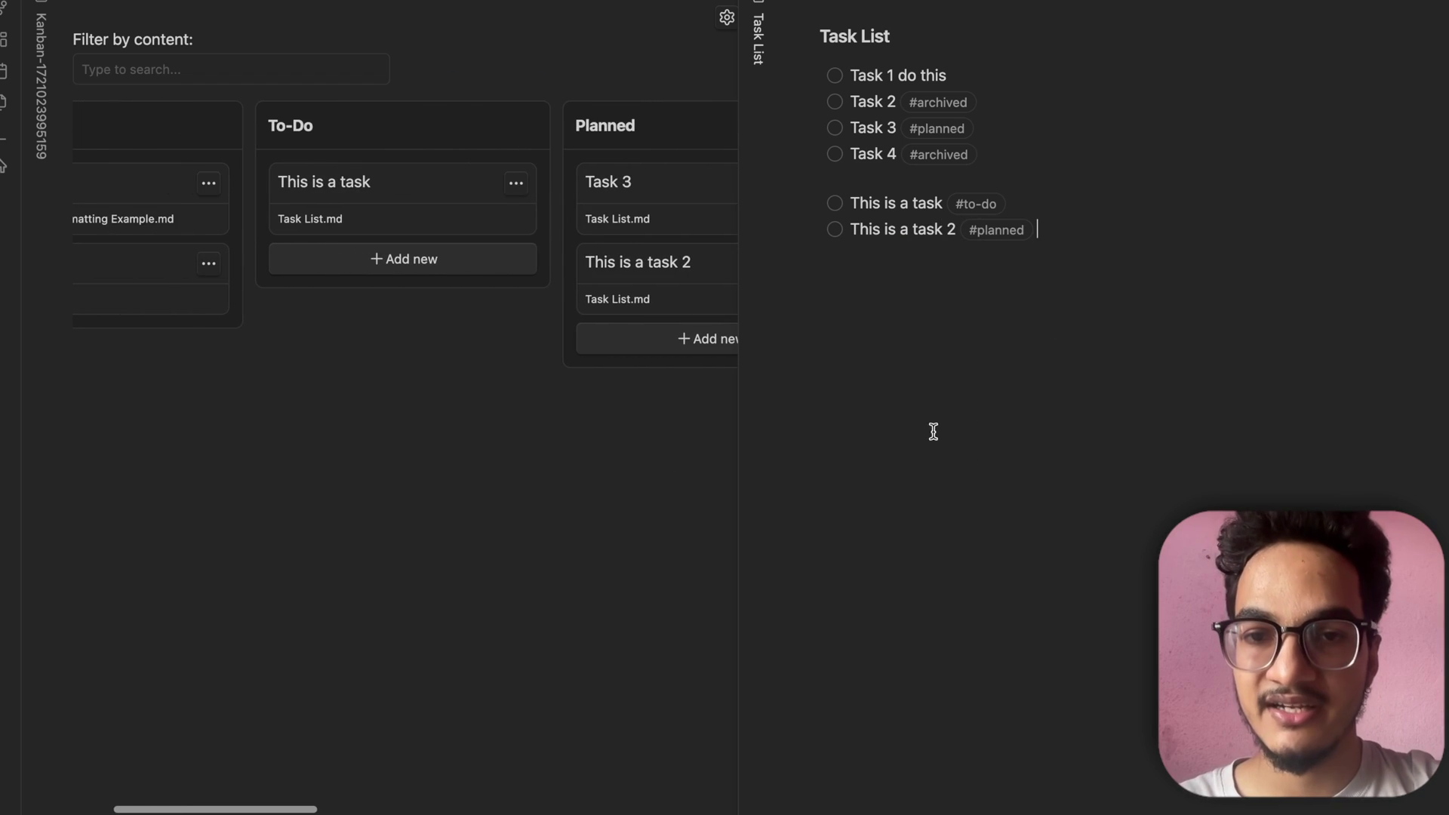
Add the tag #projectA to the "This is a task 2" item in the Task List note
{"action": "left_click", "coordinate": [461, 262]}
{"action": "left_click", "coordinate": [510, 535]}
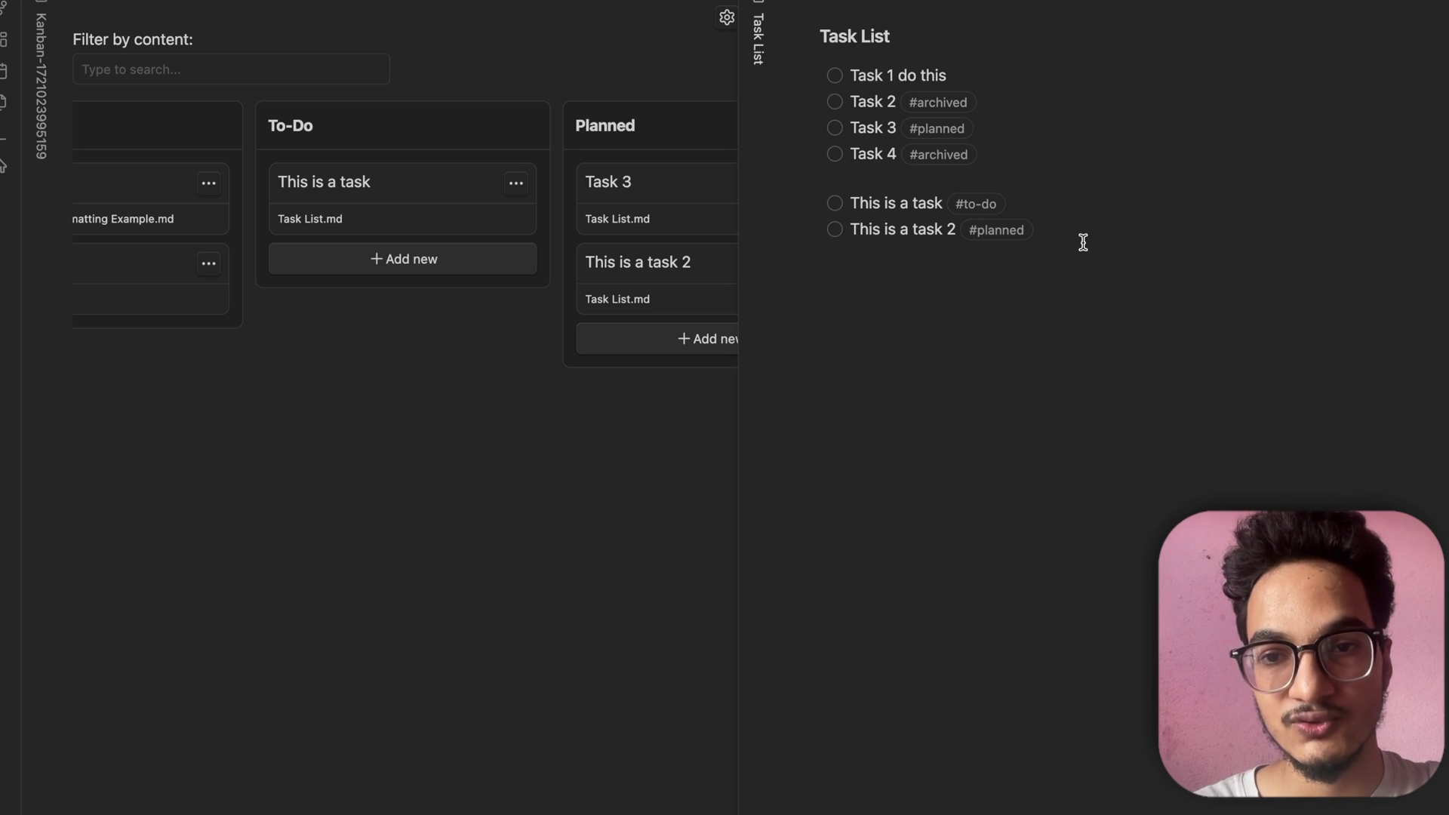
{"action": "type", "text": "#projectA"}
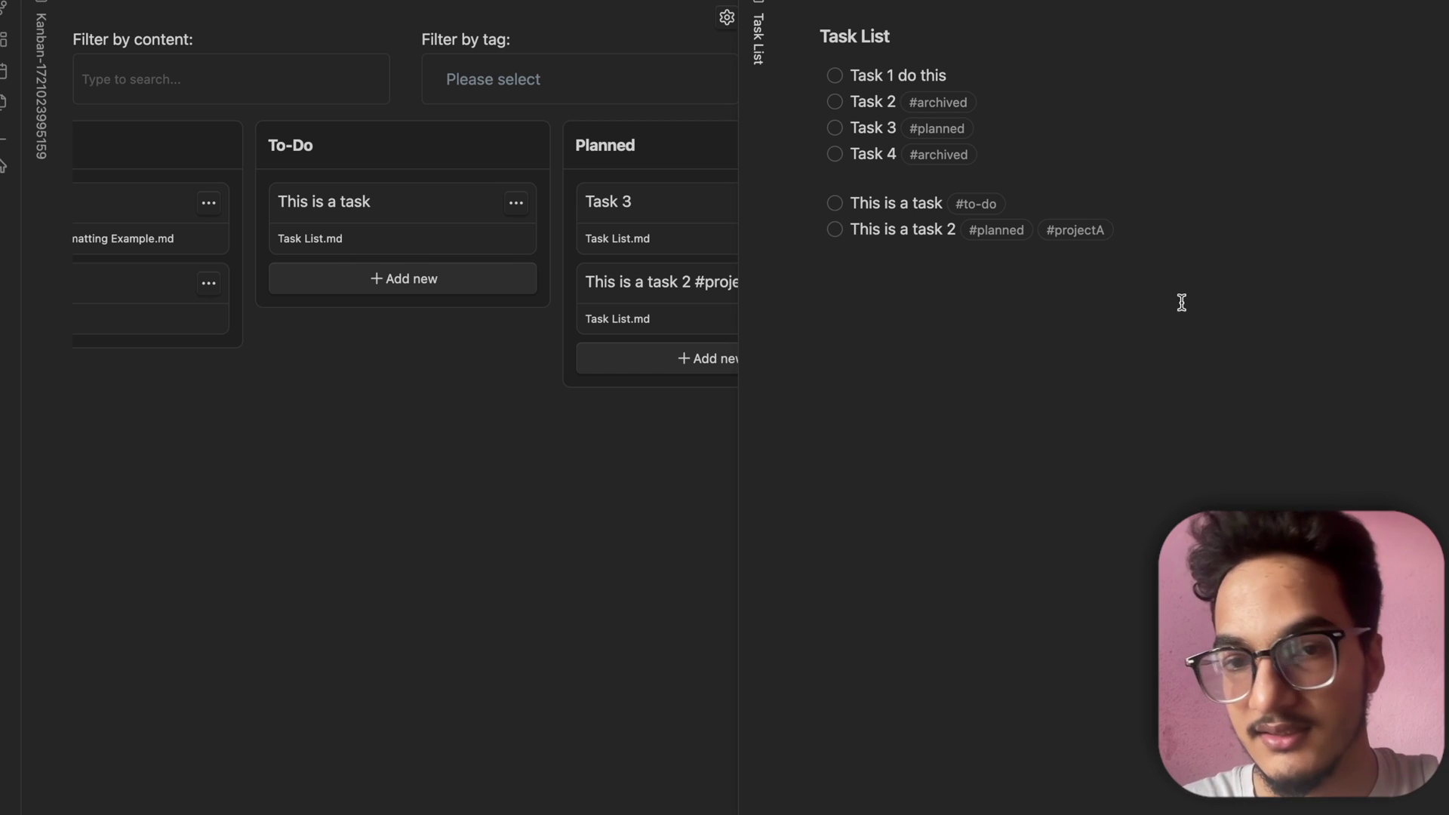
Duplicate the "This is a task 2" line with its tags twice below itself in the note
{"action": "left_click_drag", "start_coordinate": [1167, 236], "coordinate": [811, 229]}
{"action": "key", "text": "super+c"}
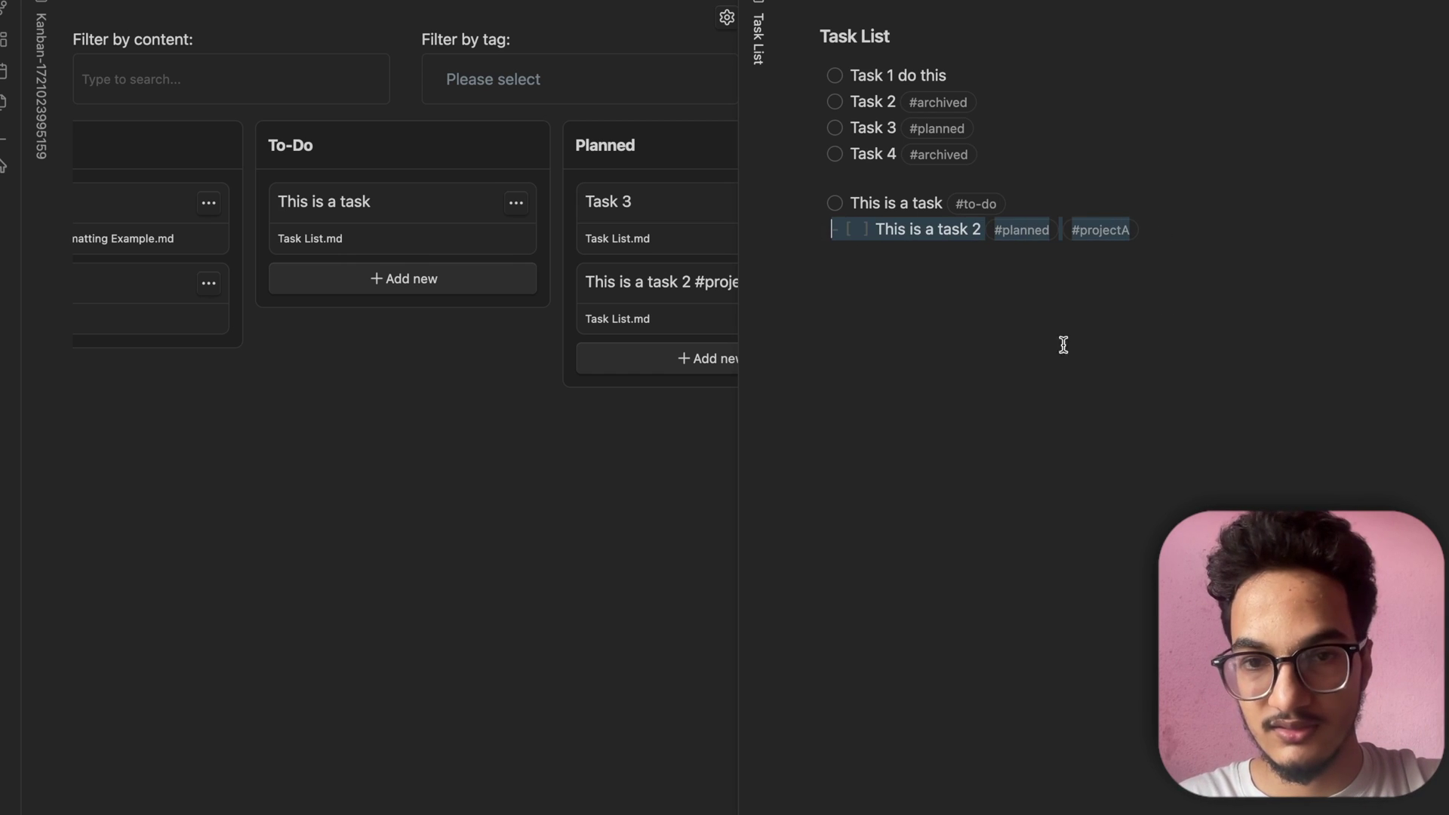
{"action": "left_click", "coordinate": [1231, 253]}
{"action": "key", "text": "super+v"}
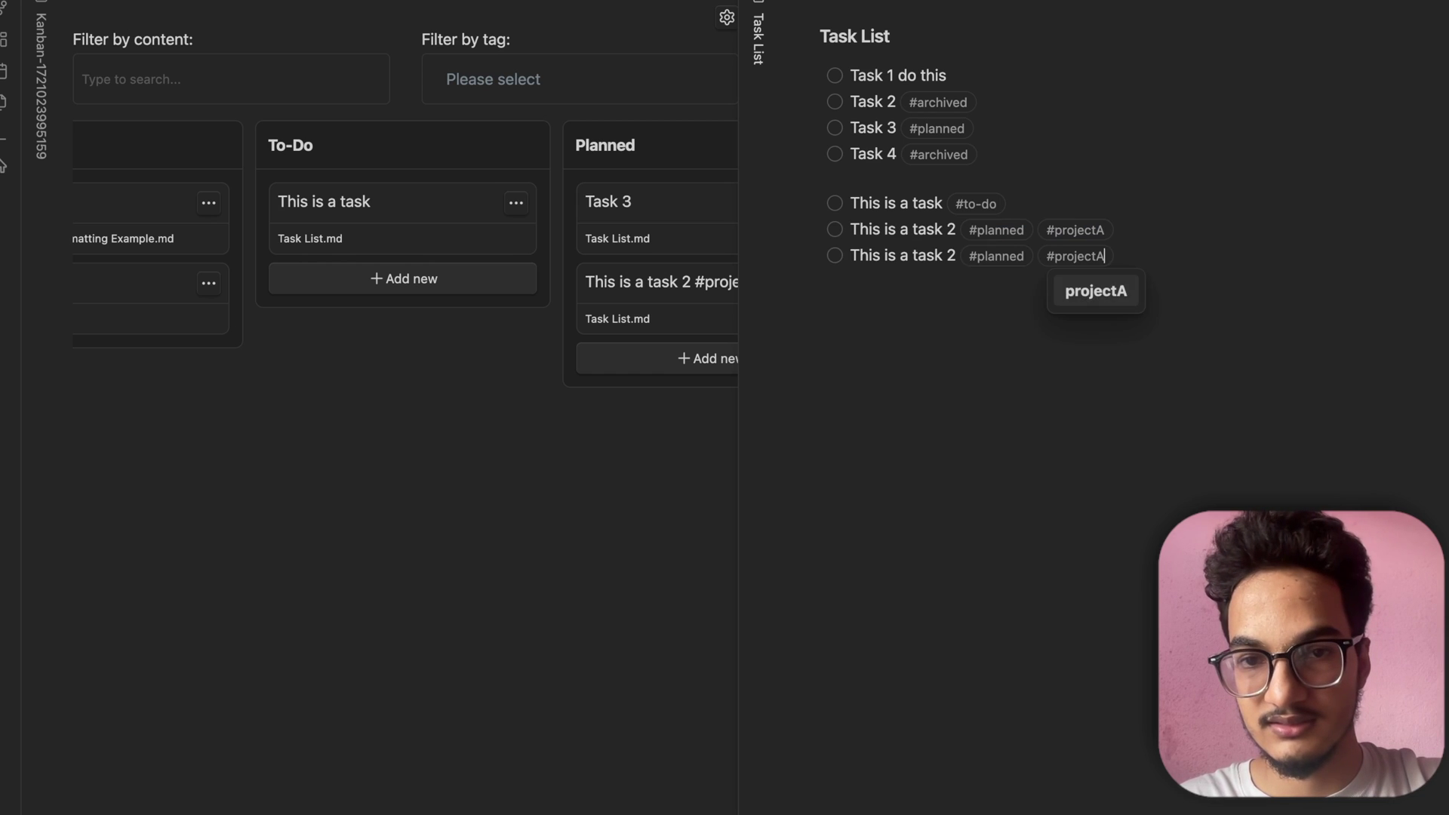
{"action": "key", "text": "Return"}
{"action": "key", "text": "super+v"}
Change the text of the two copied items to "This is a task 3" and "This is a task 4"
{"action": "left_click", "coordinate": [956, 255]}
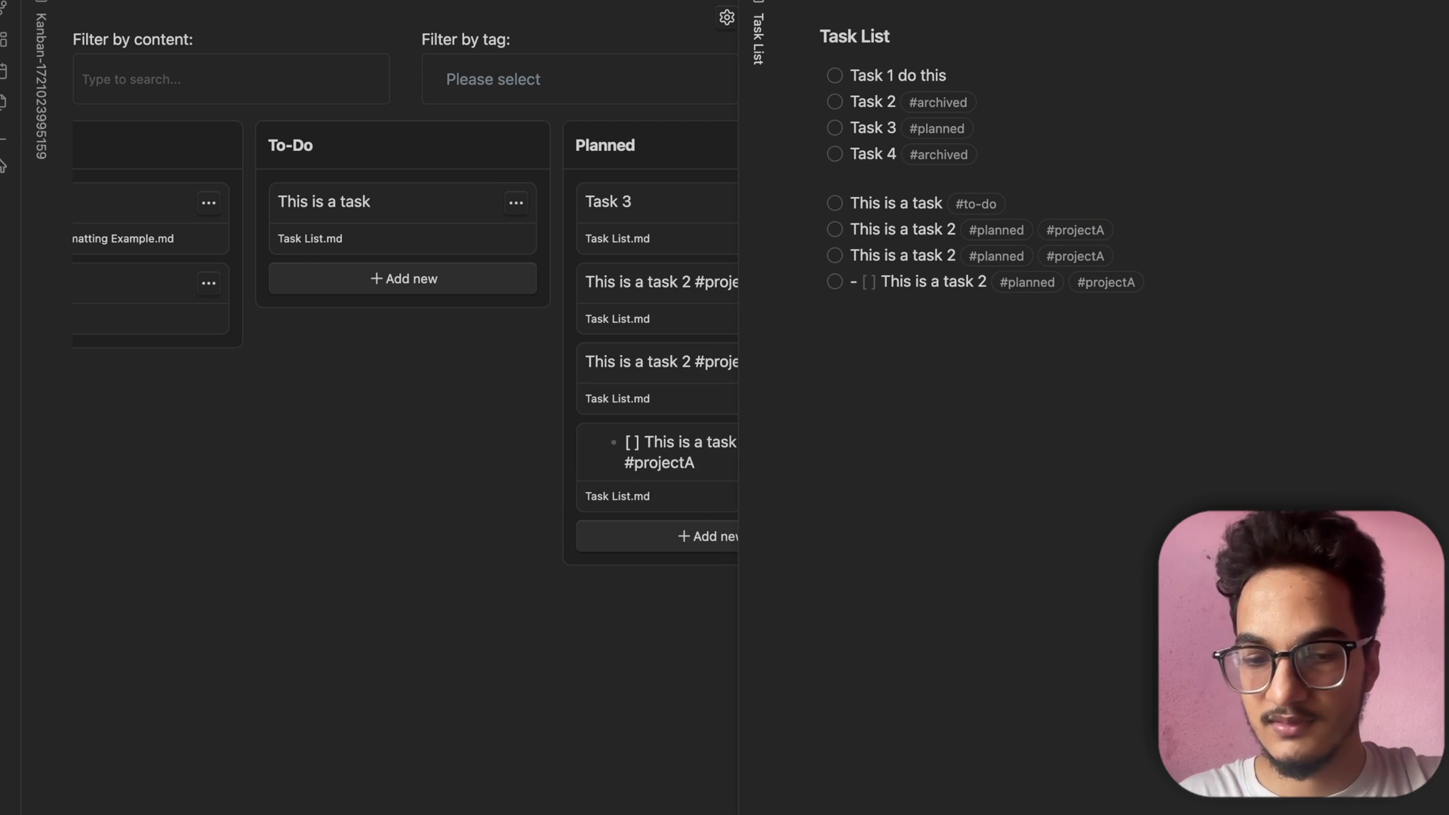
{"action": "key", "text": "BackSpace"}
{"action": "type", "text": "3"}
{"action": "left_click", "coordinate": [987, 281]}
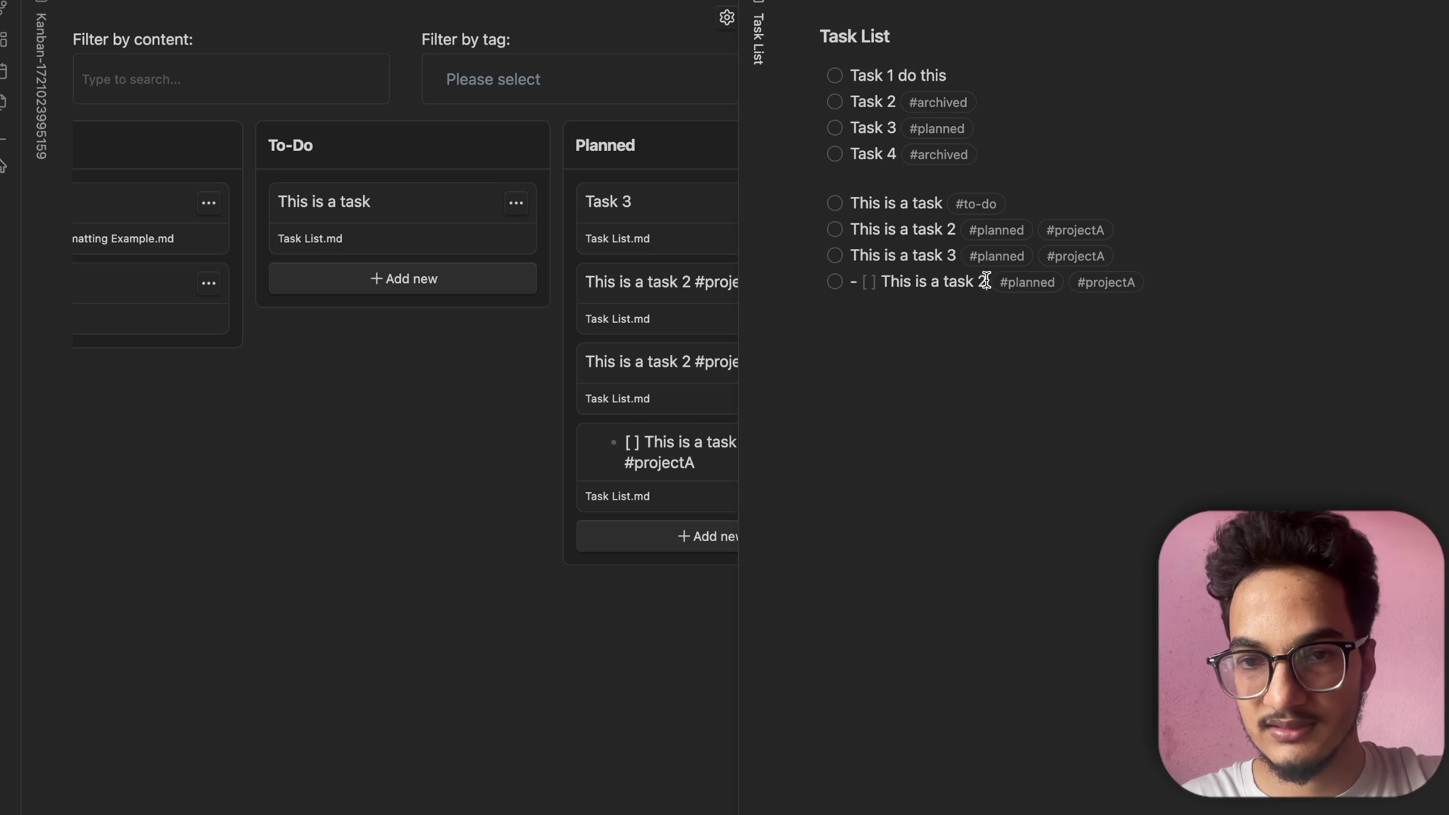
{"action": "key", "text": "BackSpace"}
{"action": "type", "text": "4"}
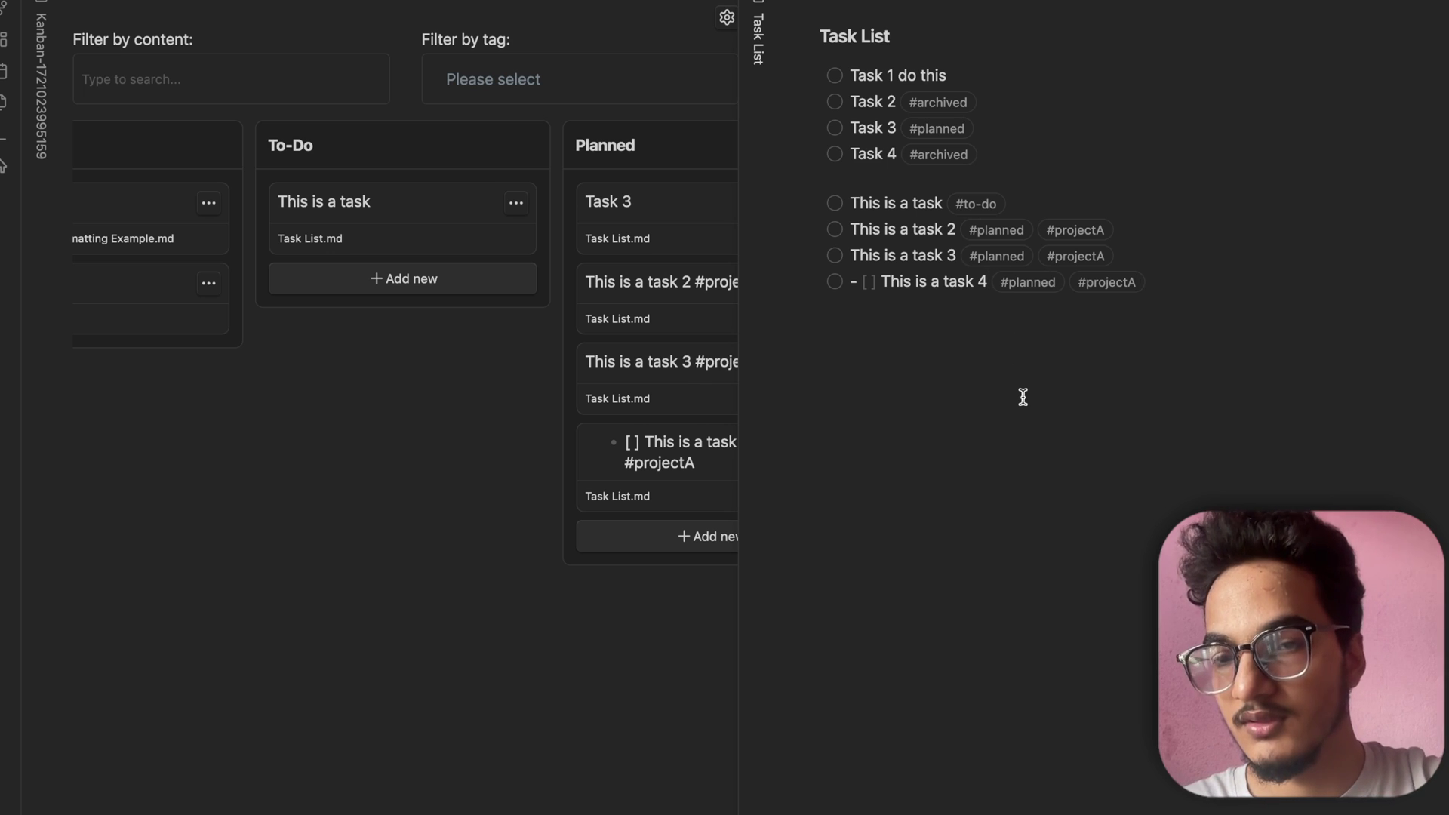
Change the project tag of "This is a task 4" to #projectB and remove the extra checkbox marker before its text
{"action": "left_click", "coordinate": [1138, 294]}
{"action": "key", "text": "BackSpace"}
{"action": "type", "text": "B"}
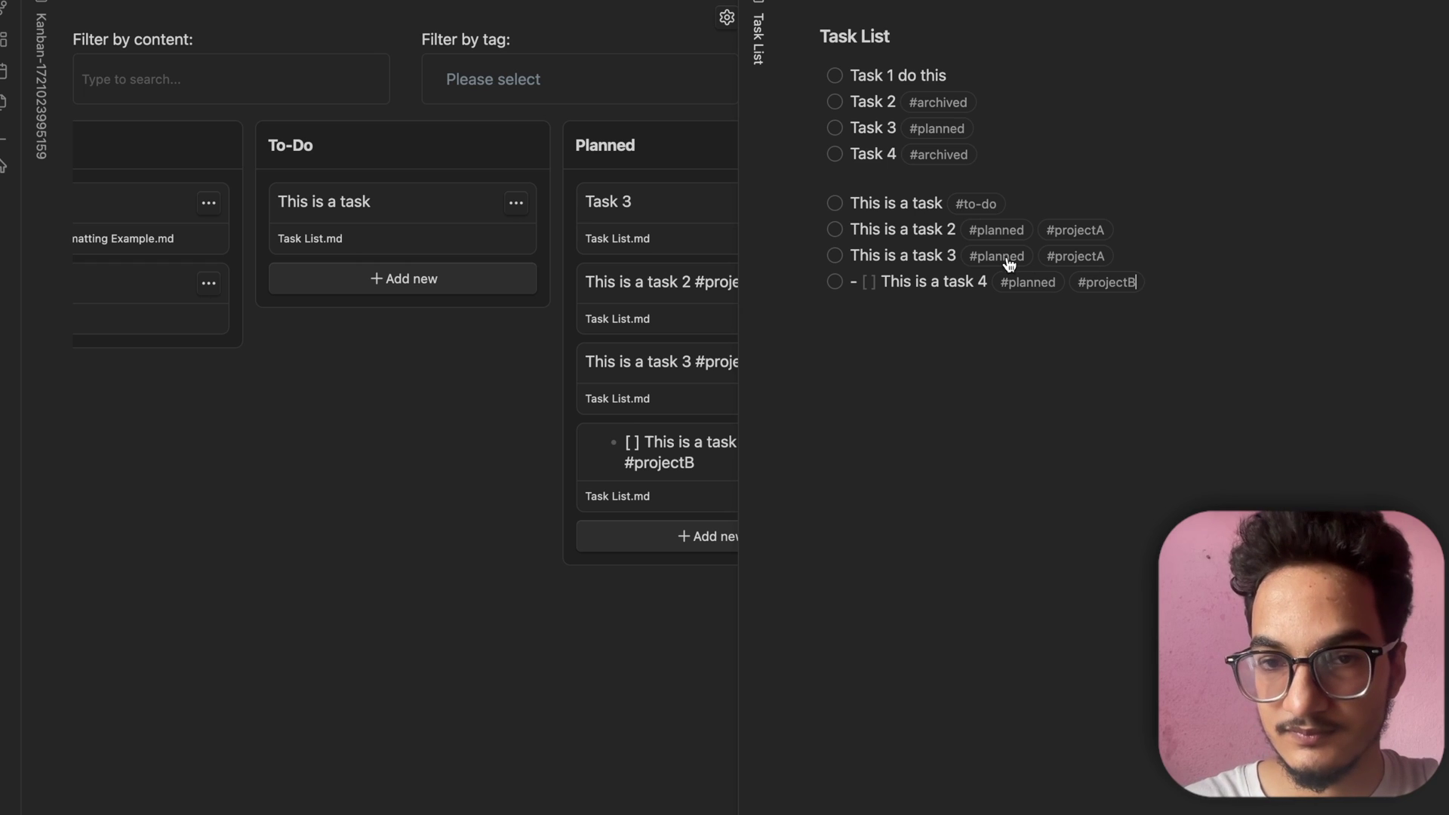
{"action": "left_click", "coordinate": [861, 281]}
{"action": "key", "text": "Delete"}
{"action": "key", "text": "Delete"}
{"action": "key", "text": "Delete"}
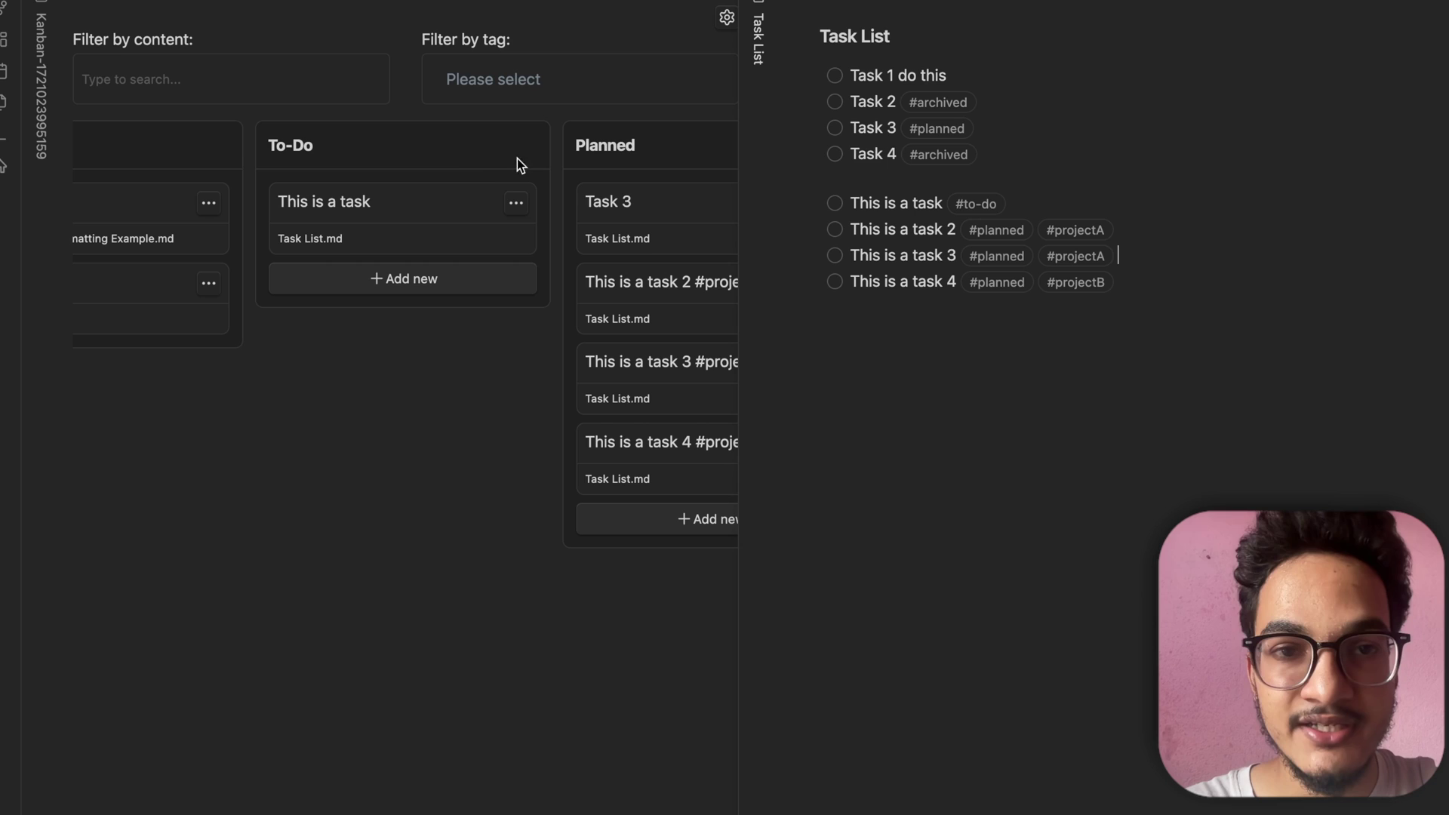
View the options of the board's tag filter and look across the columns
{"action": "left_click", "coordinate": [473, 61]}
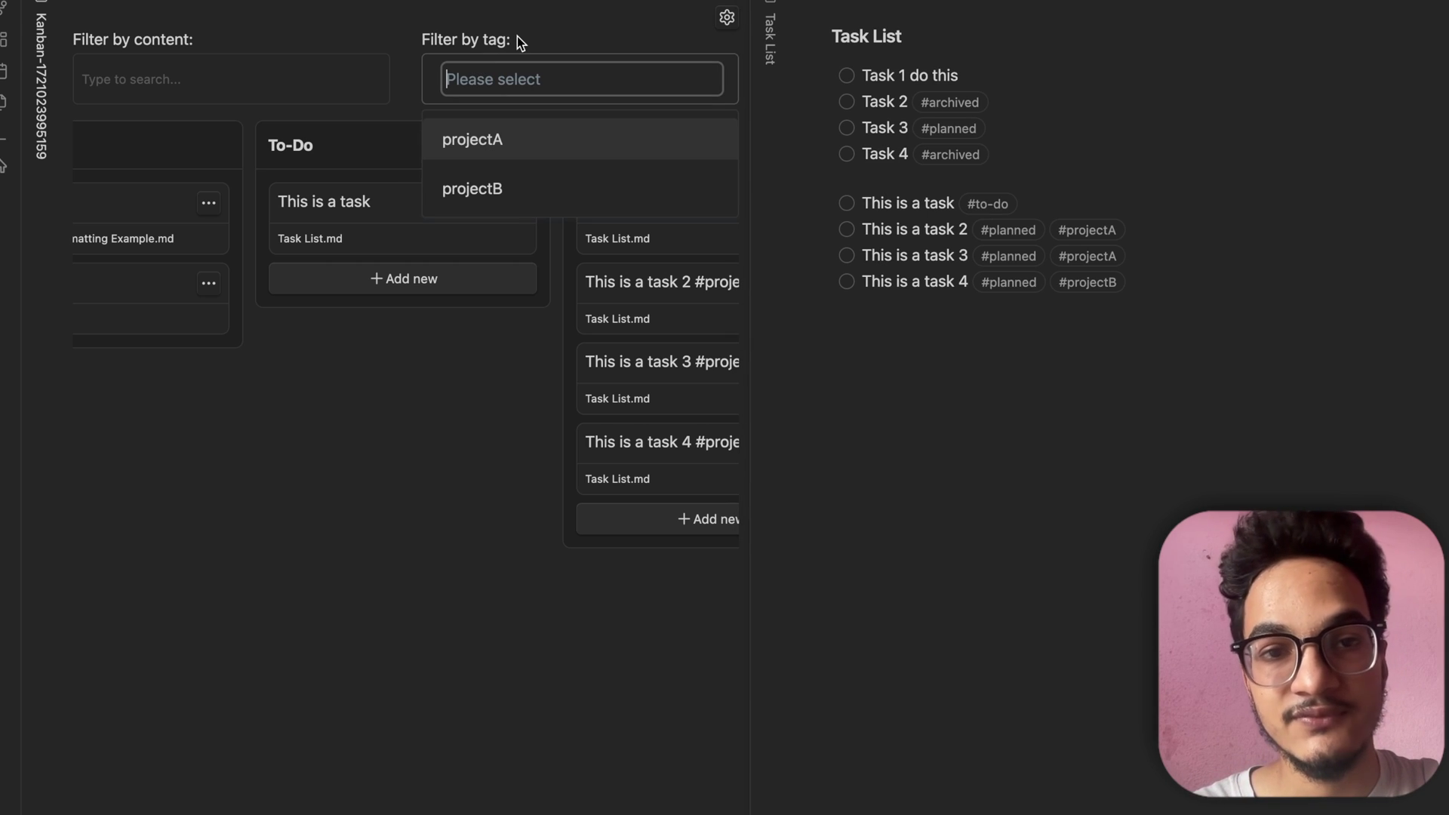
{"action": "scroll", "coordinate": [503, 333], "scroll_direction": "left", "scroll_amount": 2}
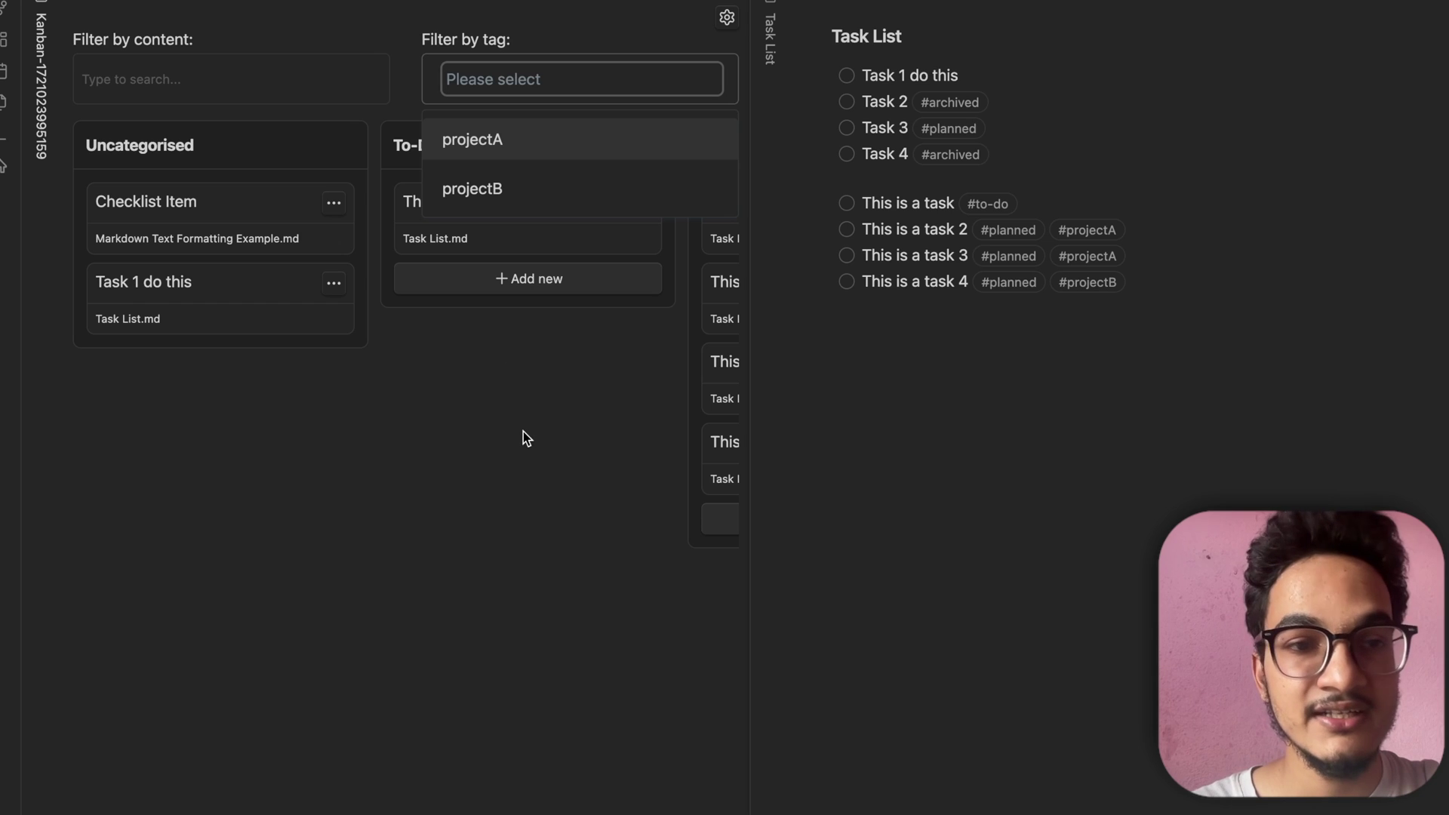
{"action": "scroll", "coordinate": [526, 438], "scroll_direction": "right", "scroll_amount": 2}
{"action": "scroll", "coordinate": [525, 439], "scroll_direction": "left", "scroll_amount": 2}
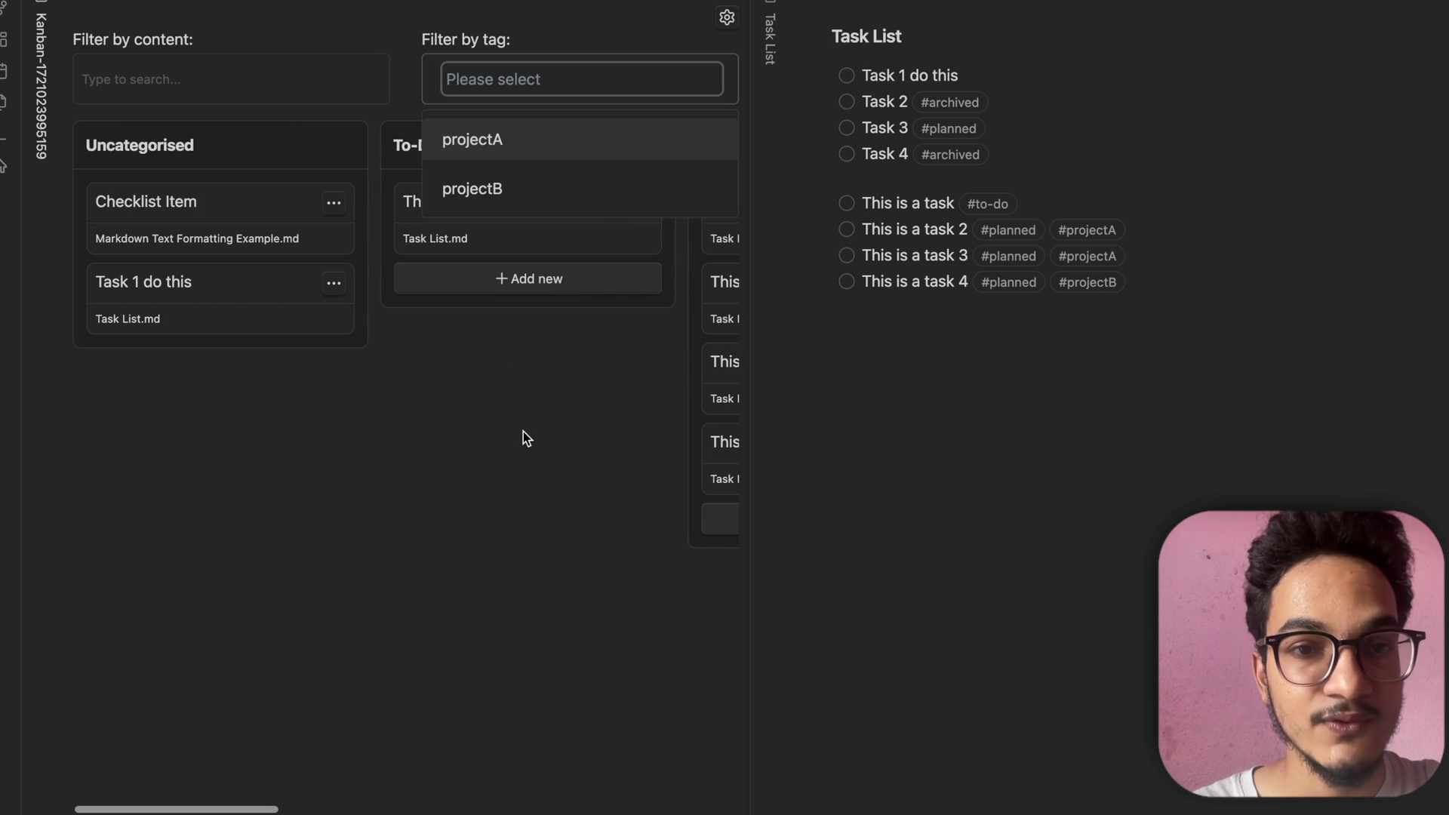
{"action": "left_click", "coordinate": [728, 23]}
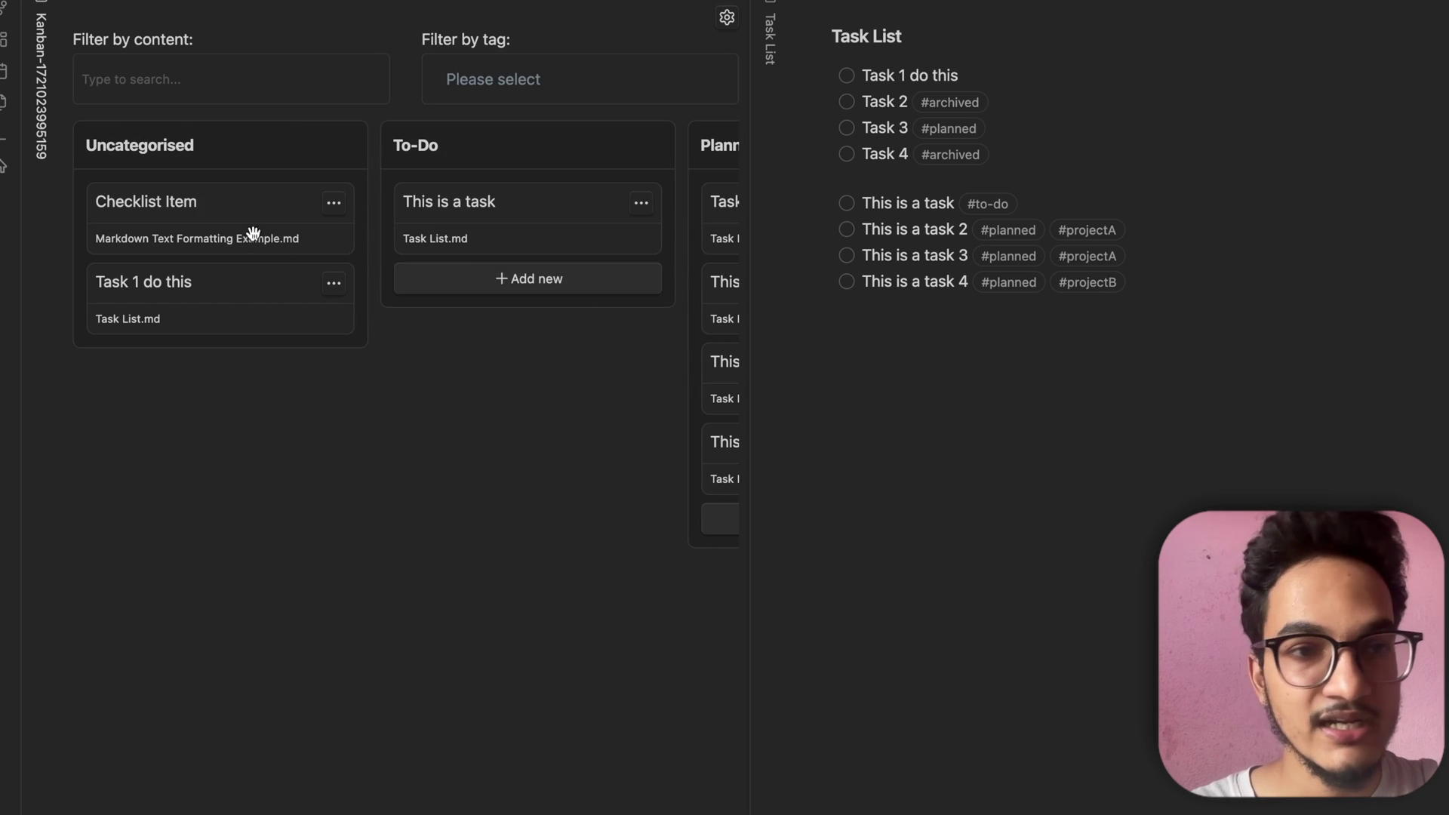
Filter the board's cards by the content "Check", look through the columns, and clear the filter
{"action": "left_click", "coordinate": [185, 81]}
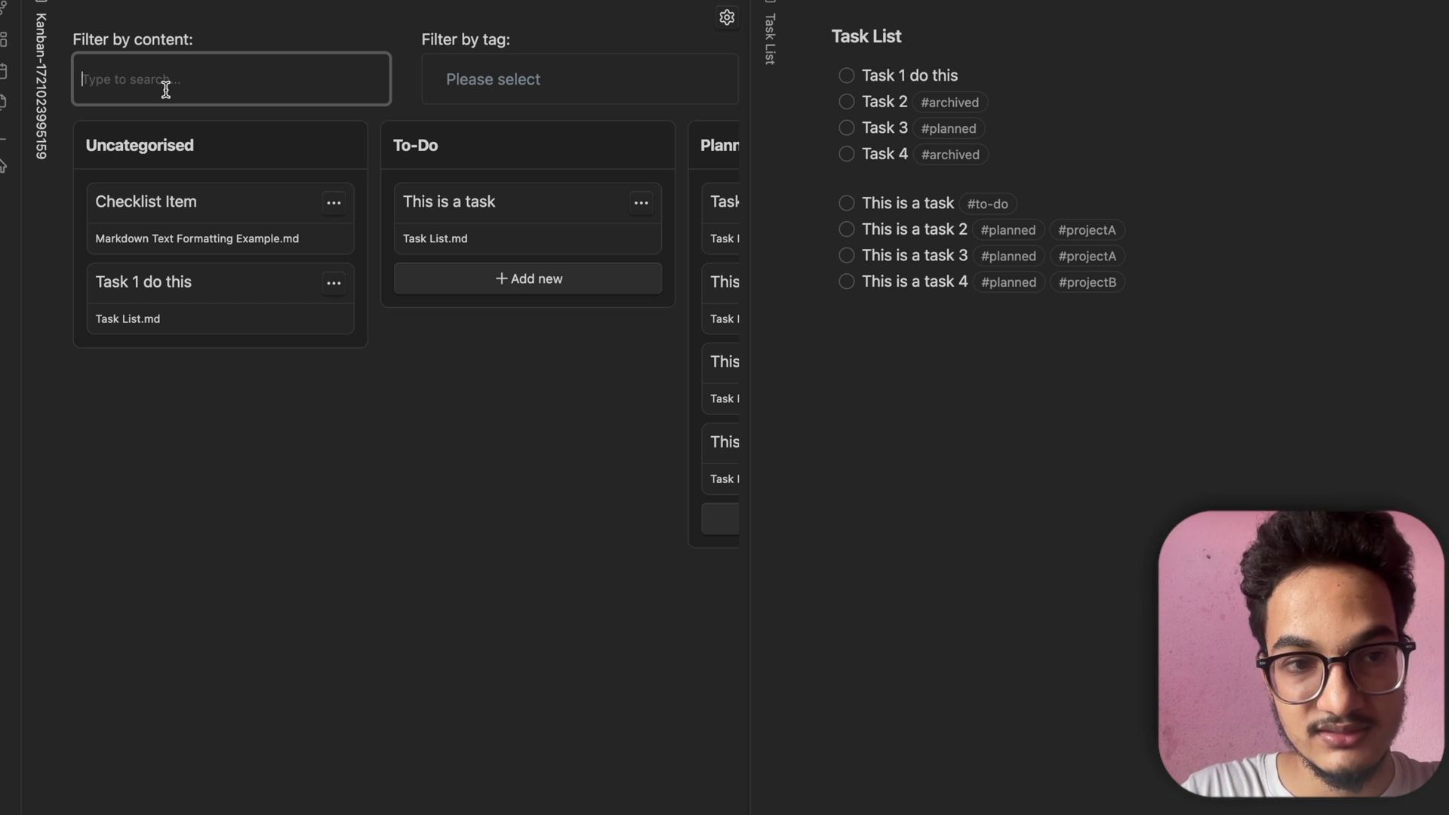
{"action": "type", "text": "Check"}
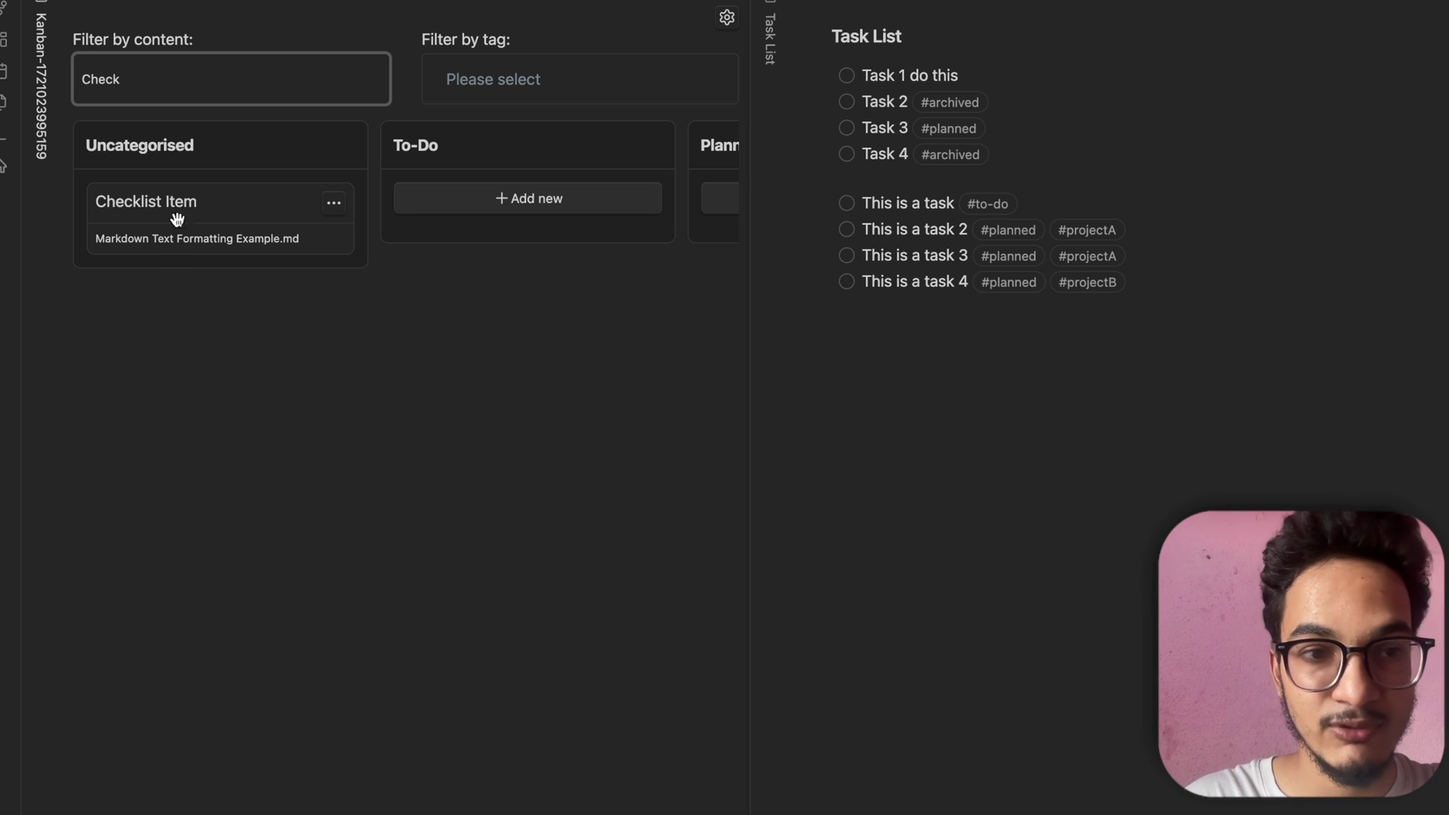
{"action": "scroll", "coordinate": [233, 242], "scroll_direction": "right", "scroll_amount": 3}
{"action": "scroll", "coordinate": [236, 252], "scroll_direction": "left", "scroll_amount": 3}
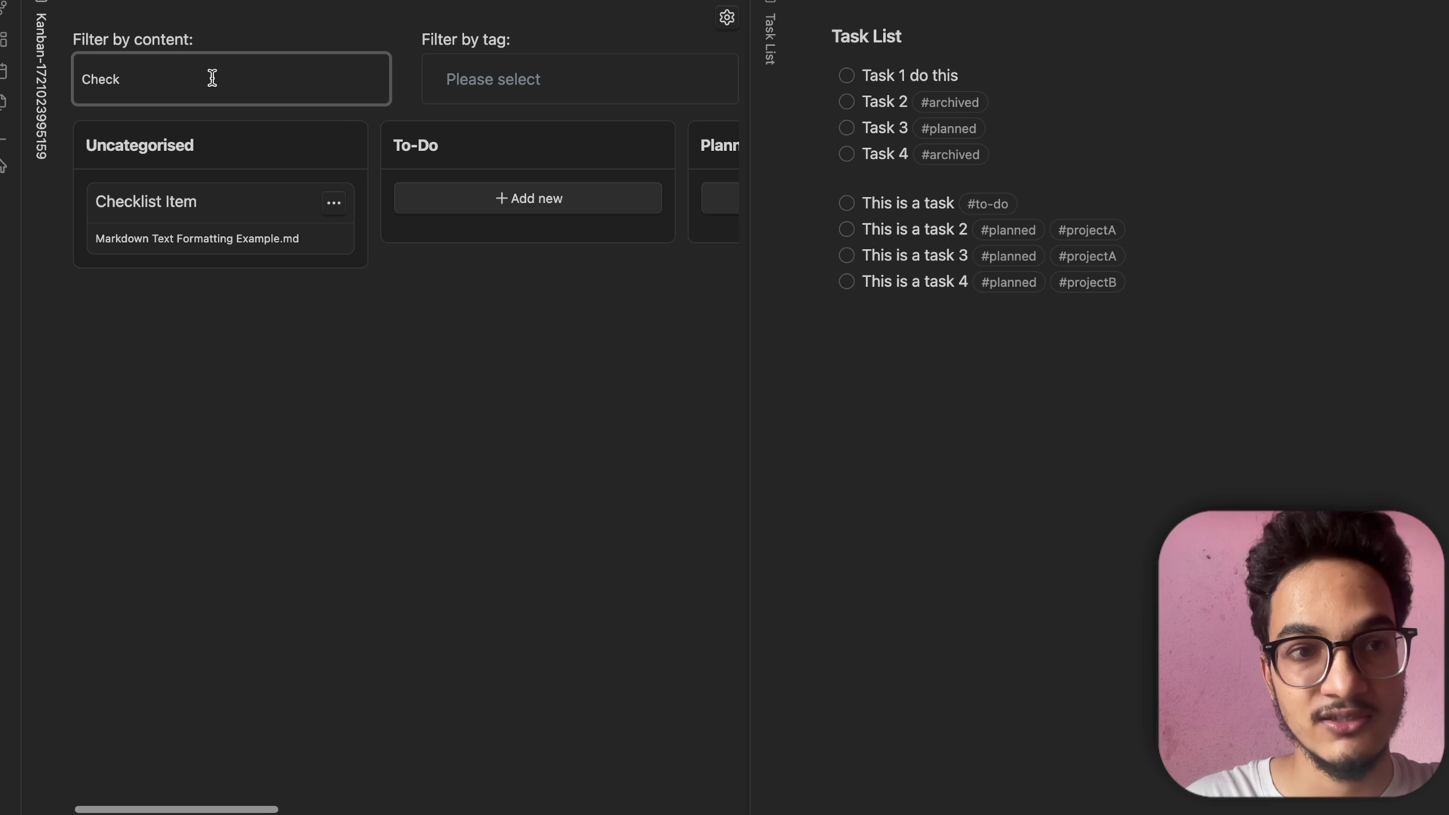
{"action": "key", "text": "ctrl+a"}
{"action": "key", "text": "BackSpace"}
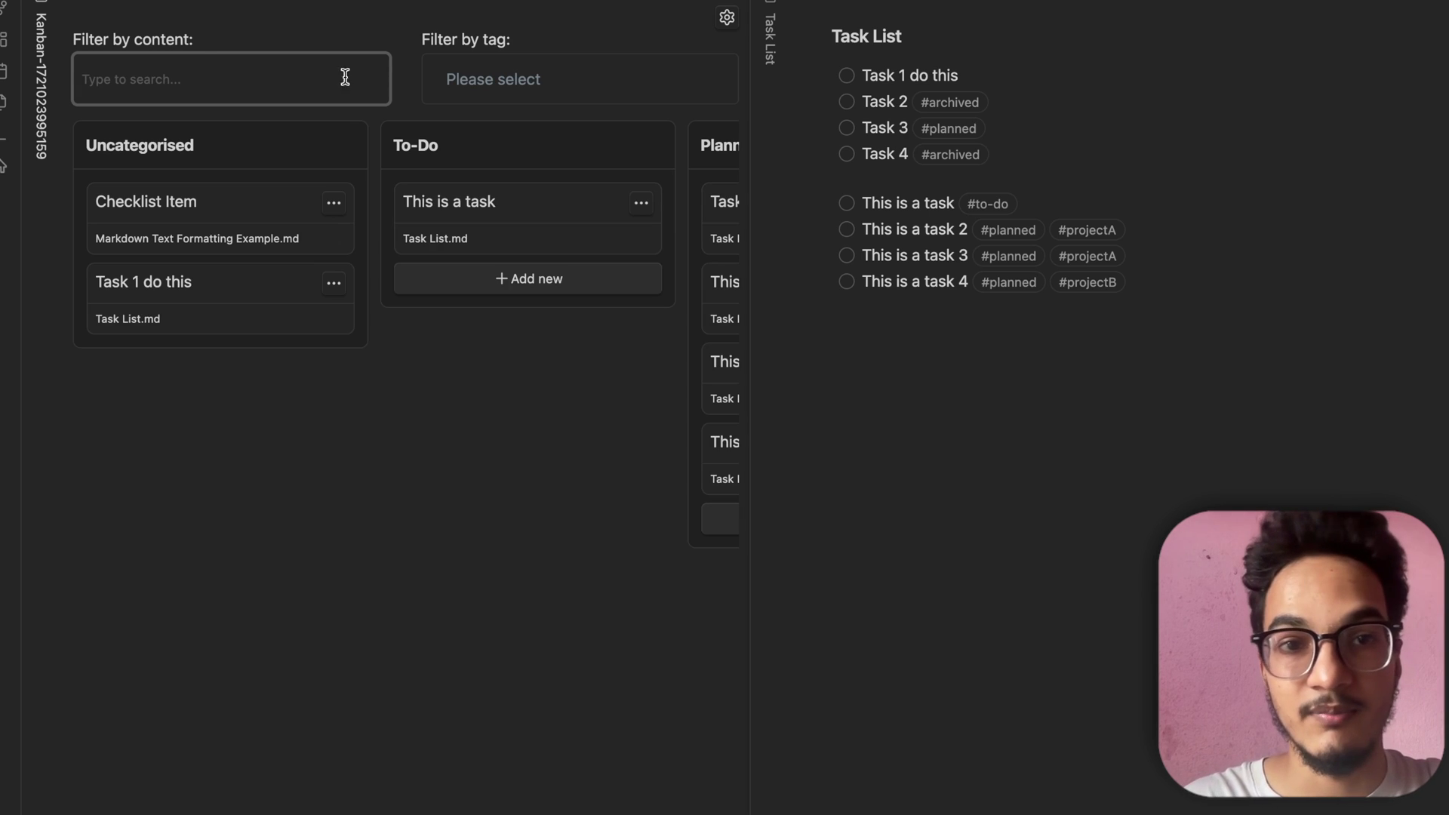
Filter the board by the projectA tag and examine the cards in the columns
{"action": "left_click", "coordinate": [495, 81]}
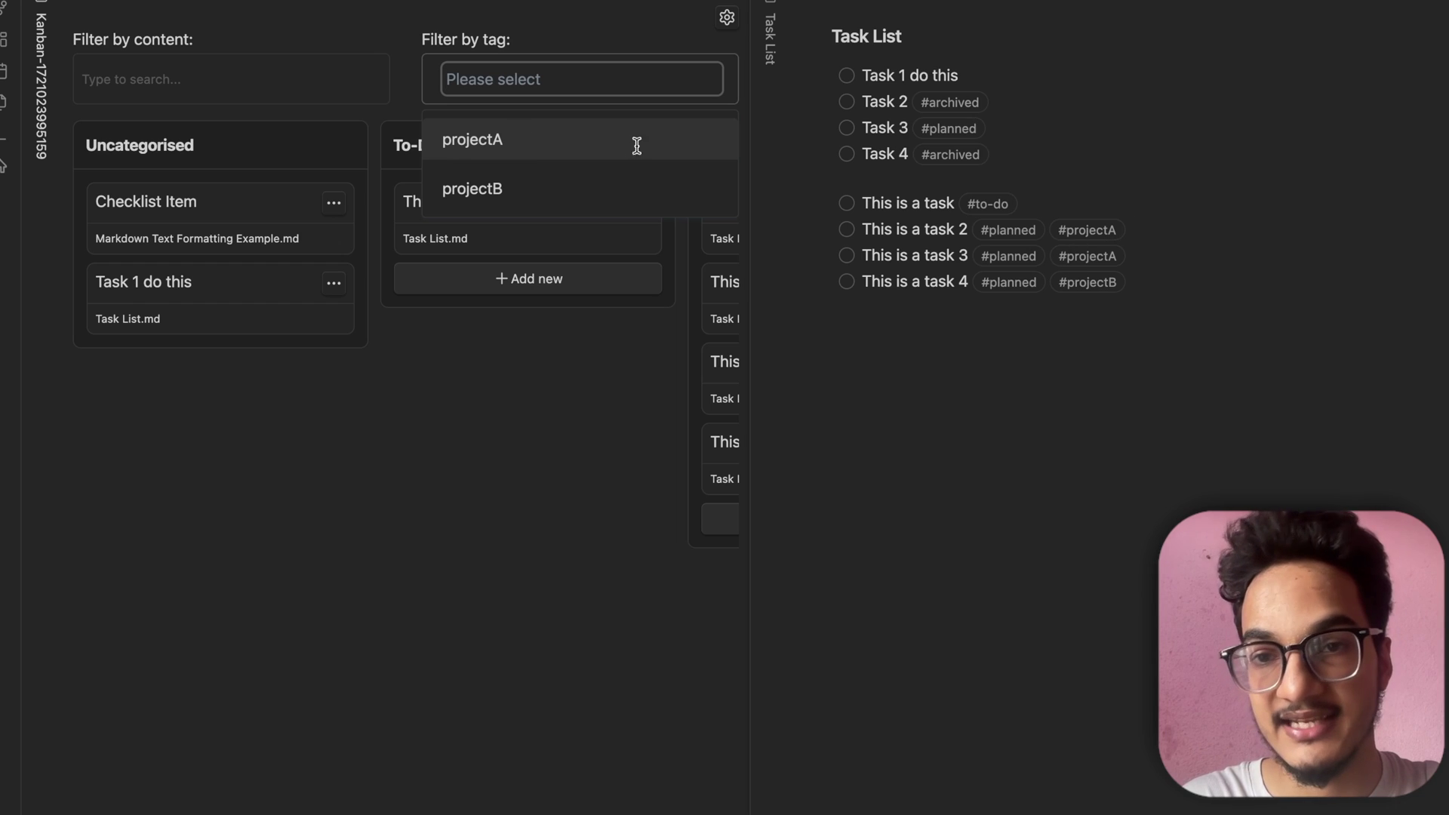
{"action": "left_click", "coordinate": [457, 139]}
{"action": "scroll", "coordinate": [532, 309], "scroll_direction": "right", "scroll_amount": 3}
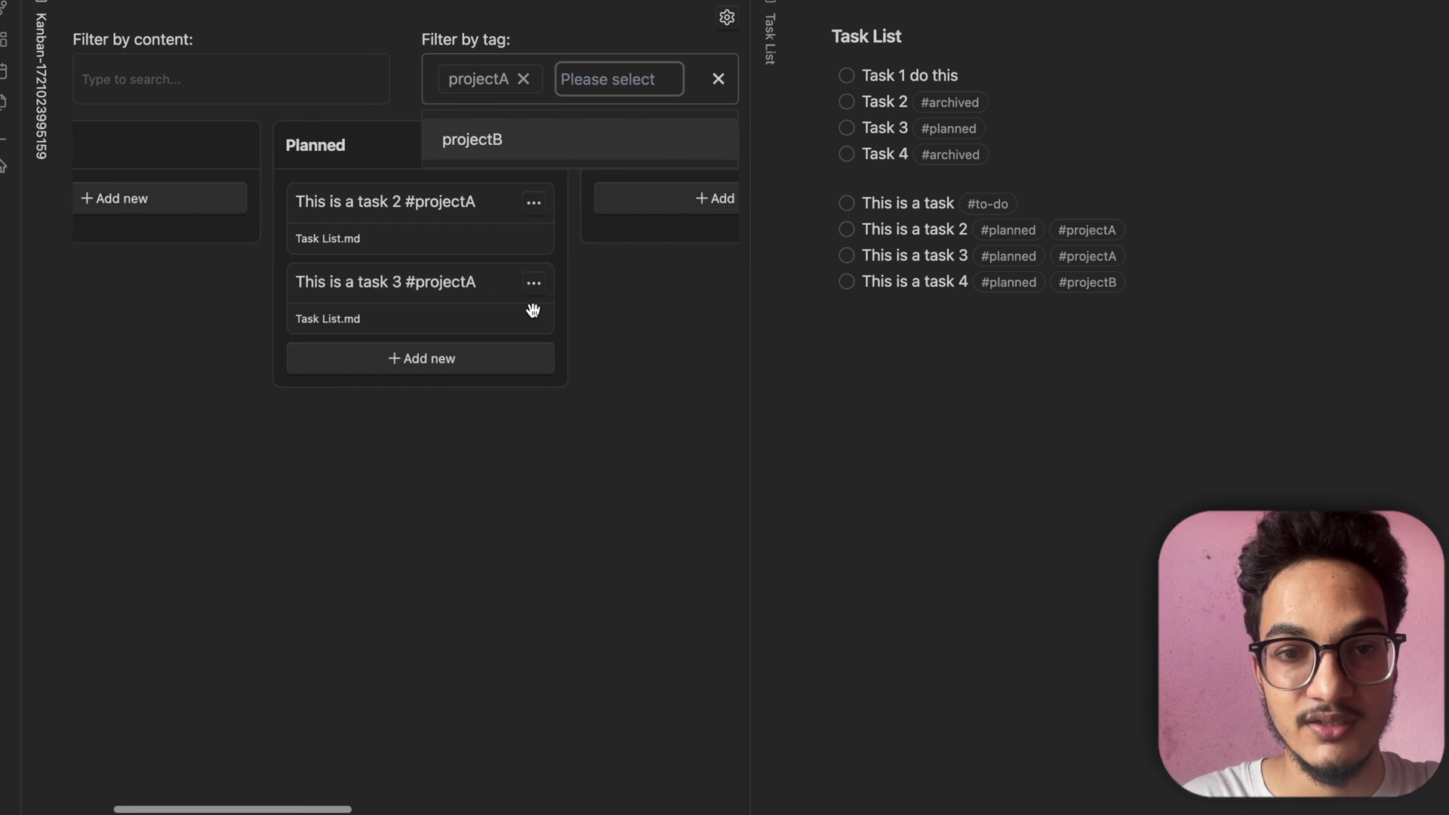
{"action": "scroll", "coordinate": [533, 309], "scroll_direction": "right", "scroll_amount": 3}
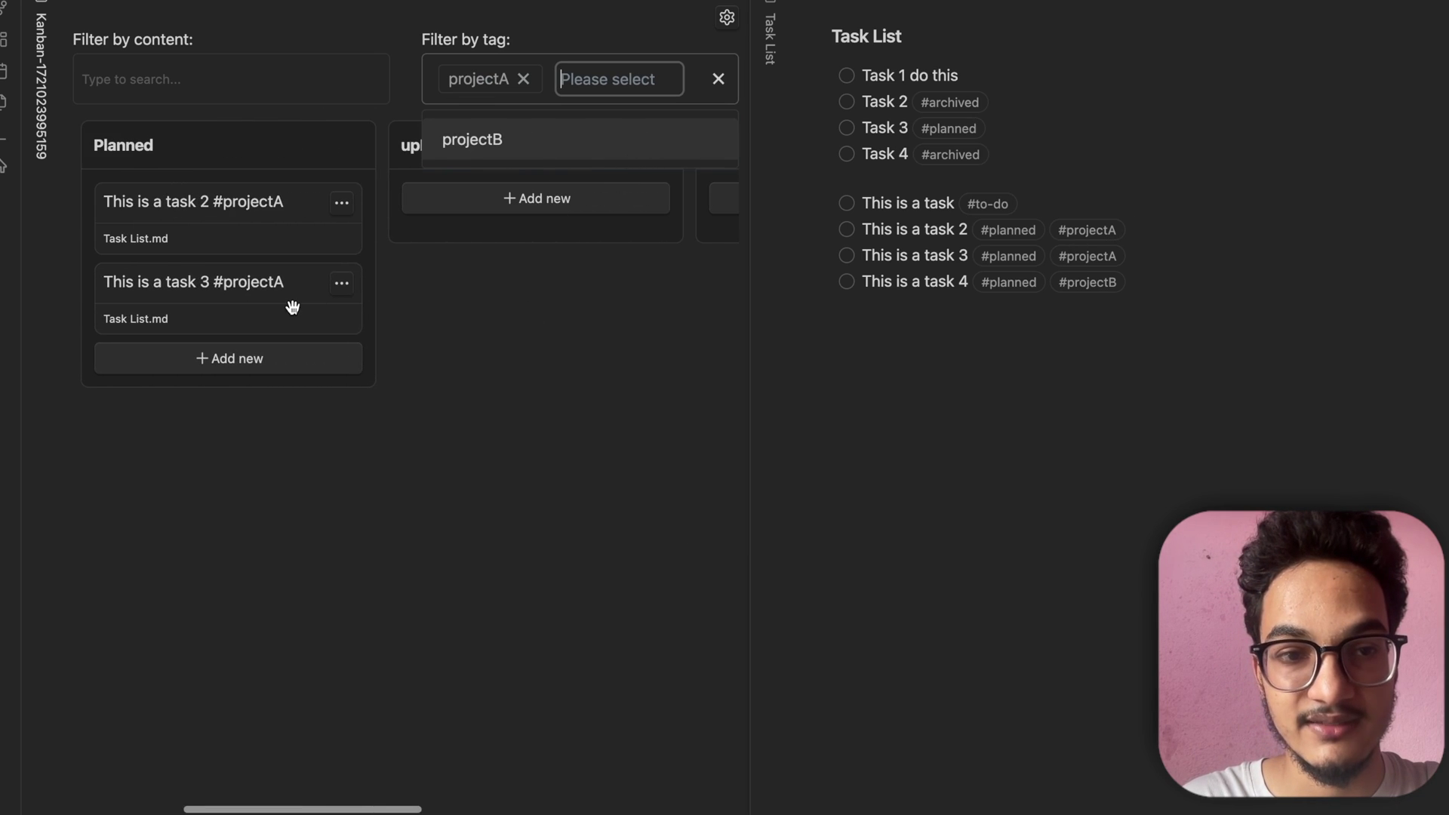
Clear the projectA tag filter and filter the board by both the projectB and projectA tags
{"action": "left_click", "coordinate": [524, 79]}
{"action": "left_click", "coordinate": [532, 81]}
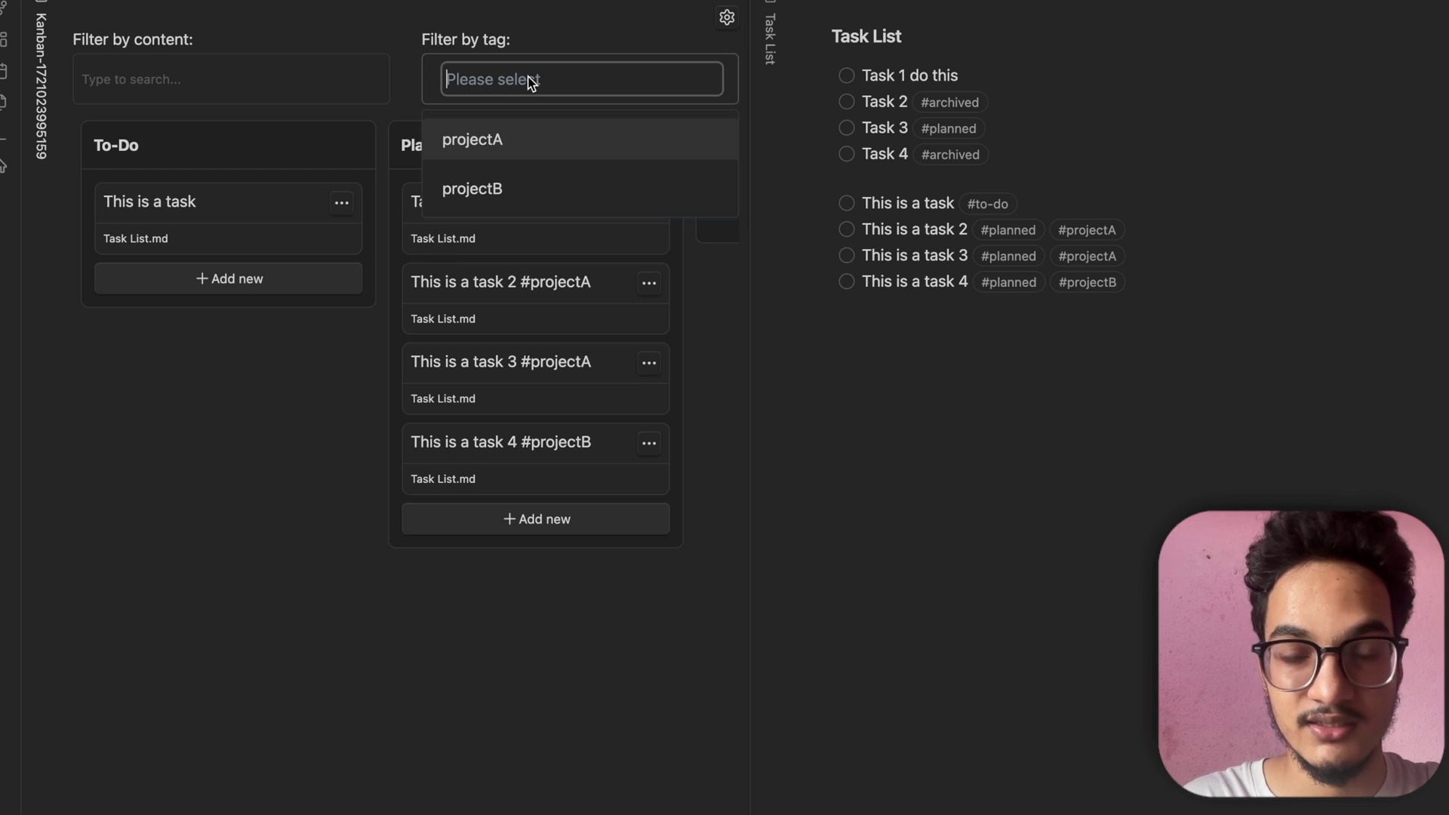
{"action": "left_click", "coordinate": [523, 178]}
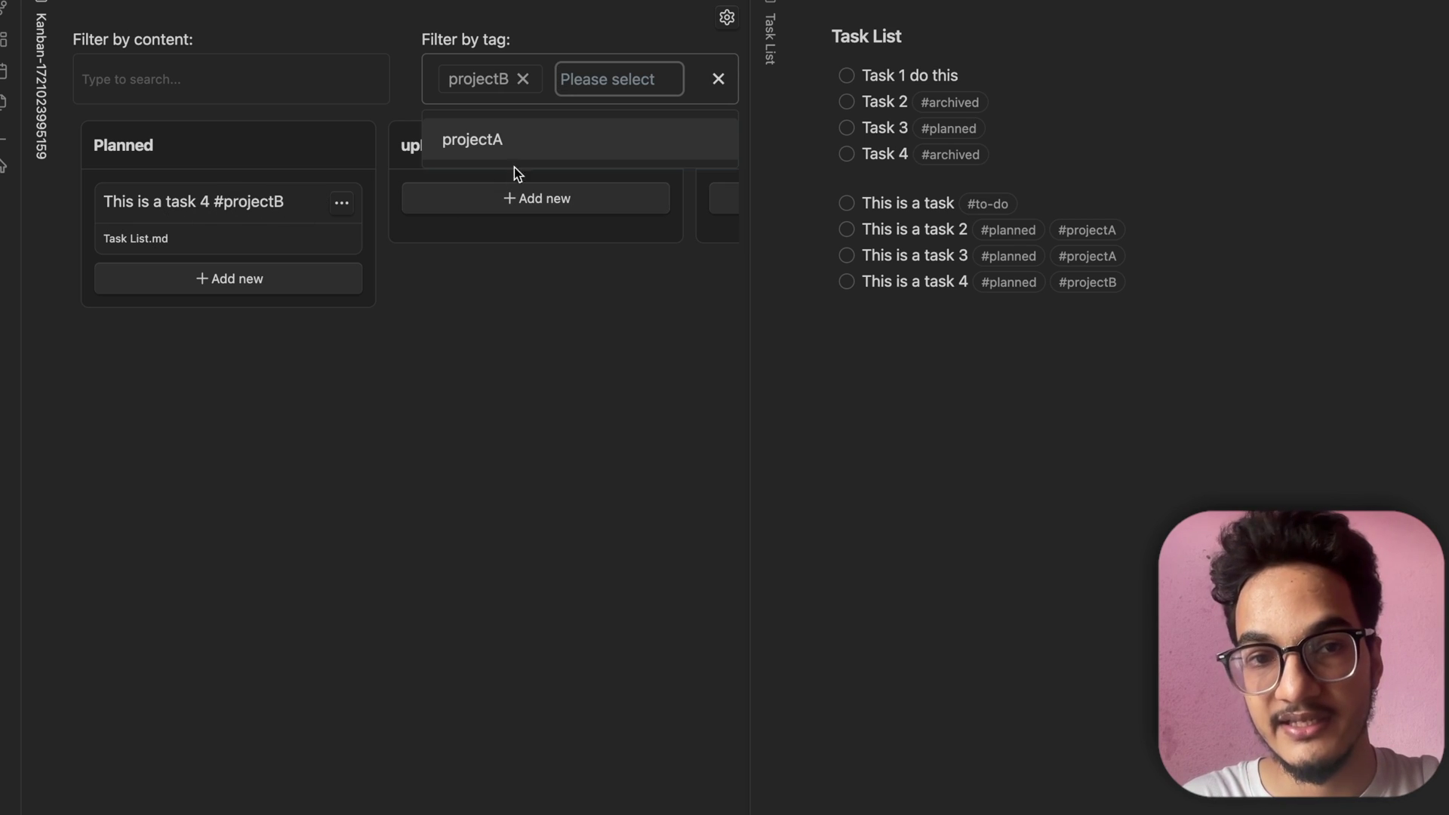
{"action": "left_click", "coordinate": [542, 137]}
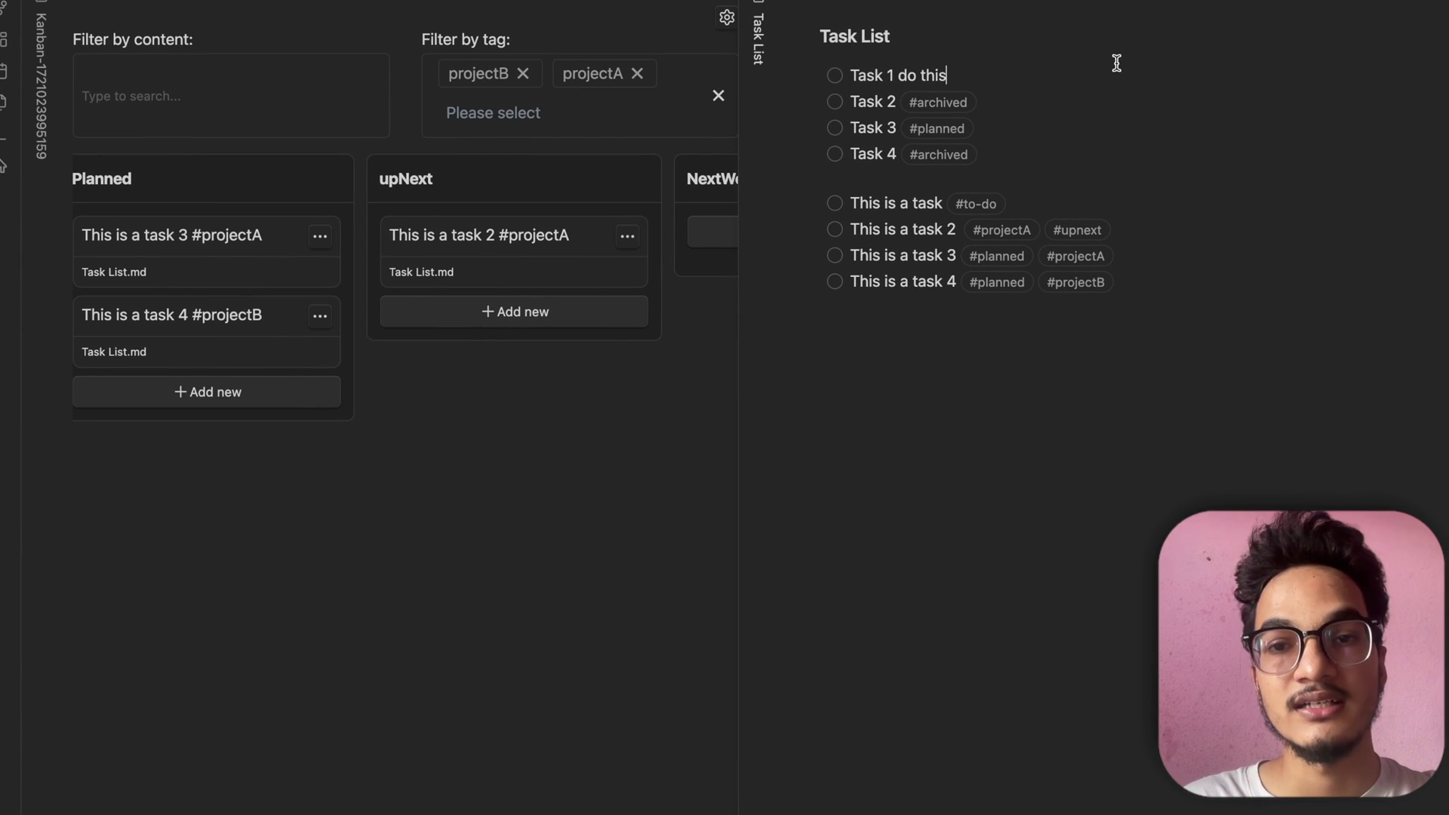
{"action": "key", "text": "Down"}
{"action": "key", "text": "Down"}
{"action": "key", "text": "Down"}
{"action": "key", "text": "Down"}
{"action": "key", "text": "Down"}
{"action": "key", "text": "End"}
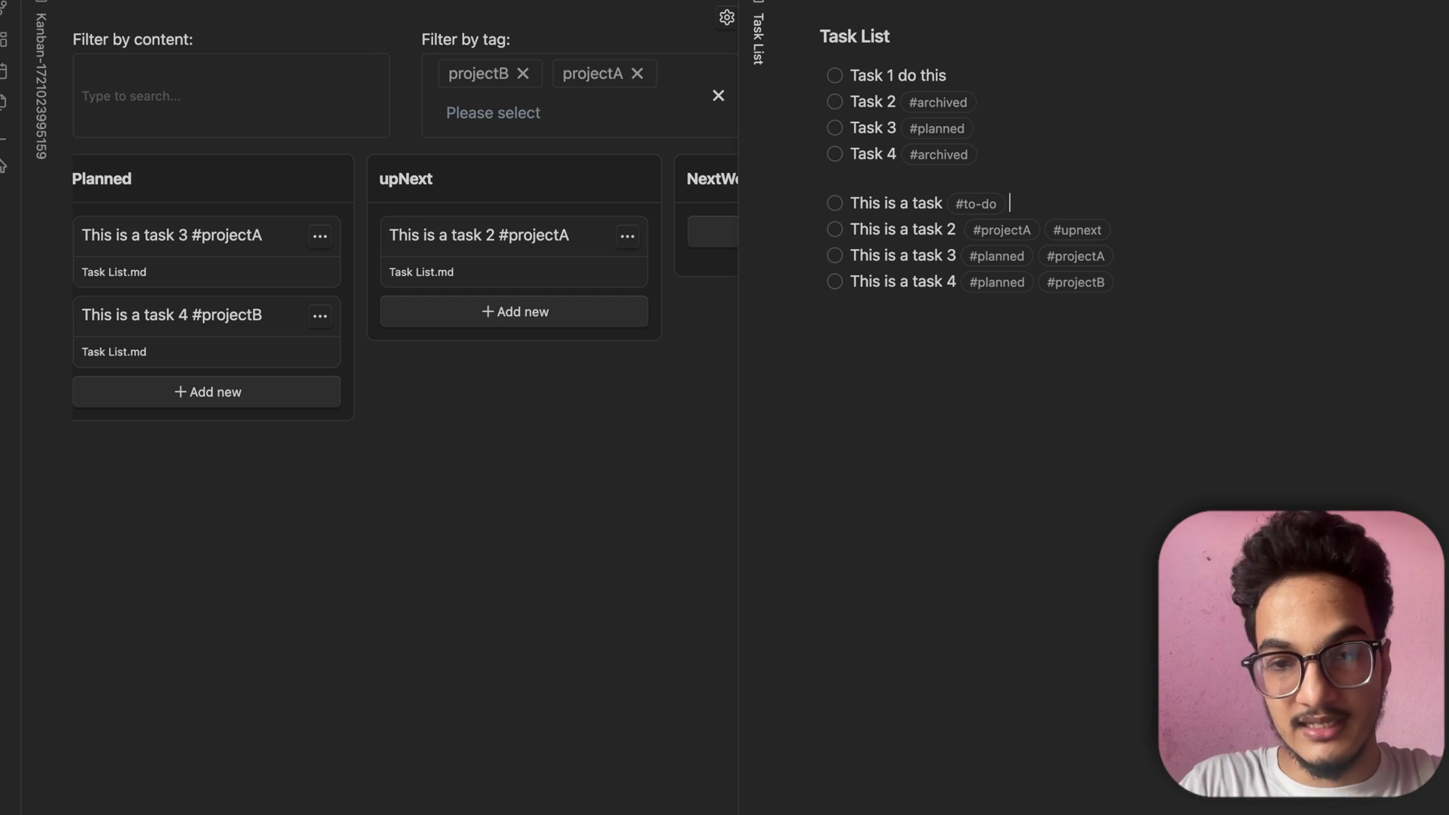
{"action": "type", "text": "due"}
{"action": "key", "text": "BackSpace"}
{"action": "key", "text": "BackSpace"}
{"action": "key", "text": "BackSpace"}
{"action": "key", "text": "BackSpace"}
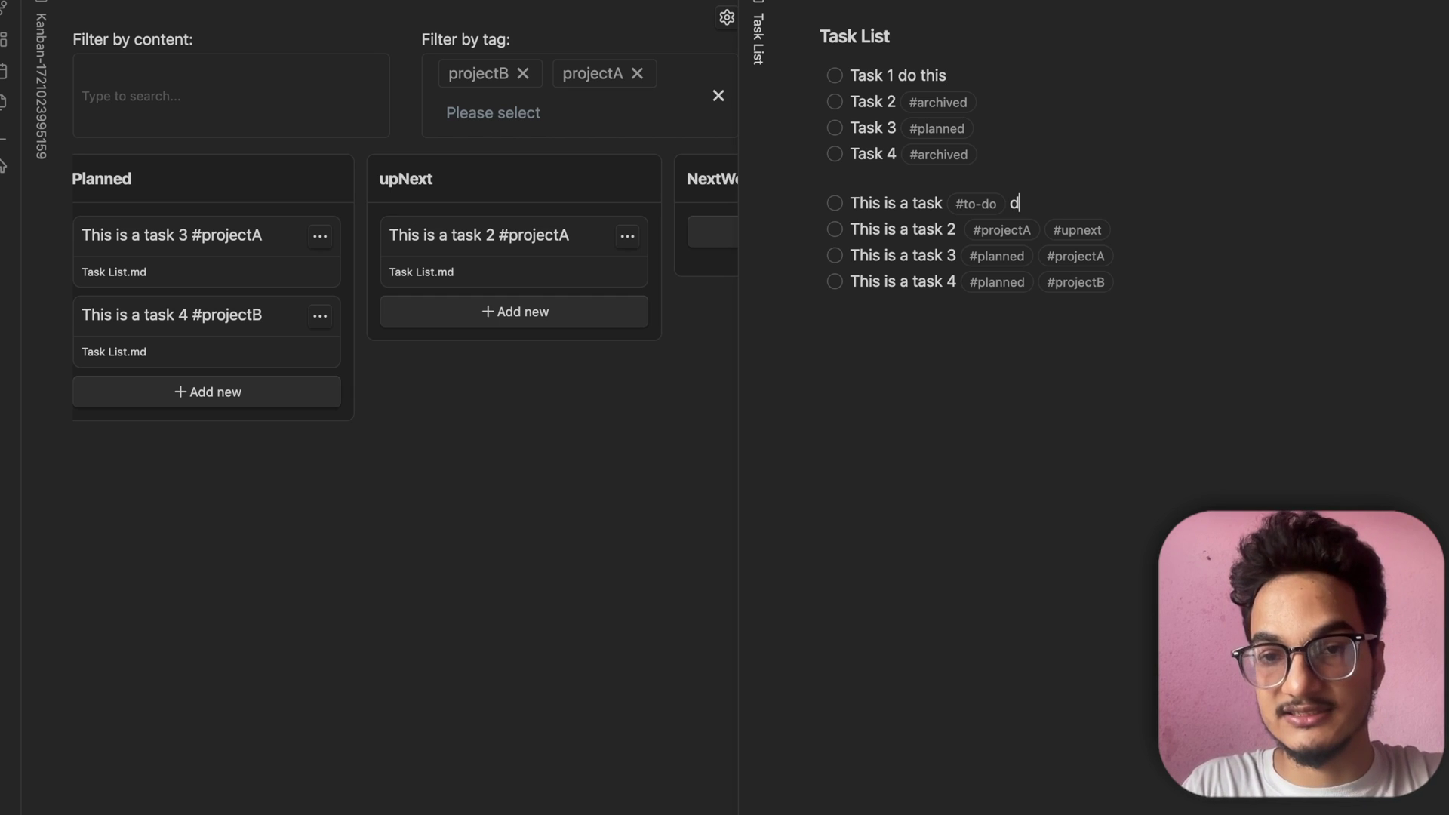
Browse the community plugins and search them for "tasks"
{"action": "key", "text": "super+comma"}
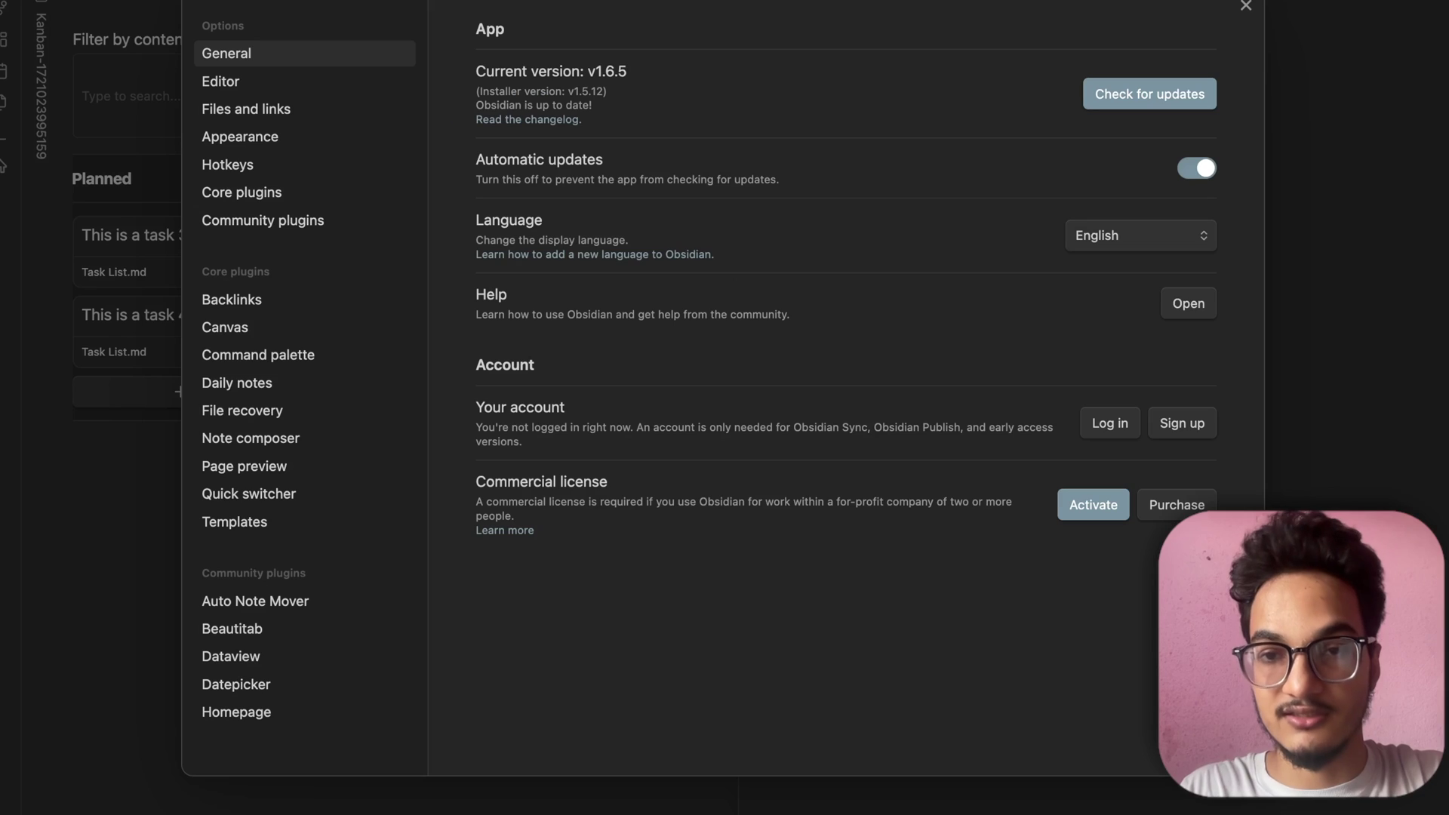
{"action": "left_click", "coordinate": [246, 222]}
{"action": "left_click", "coordinate": [1171, 98]}
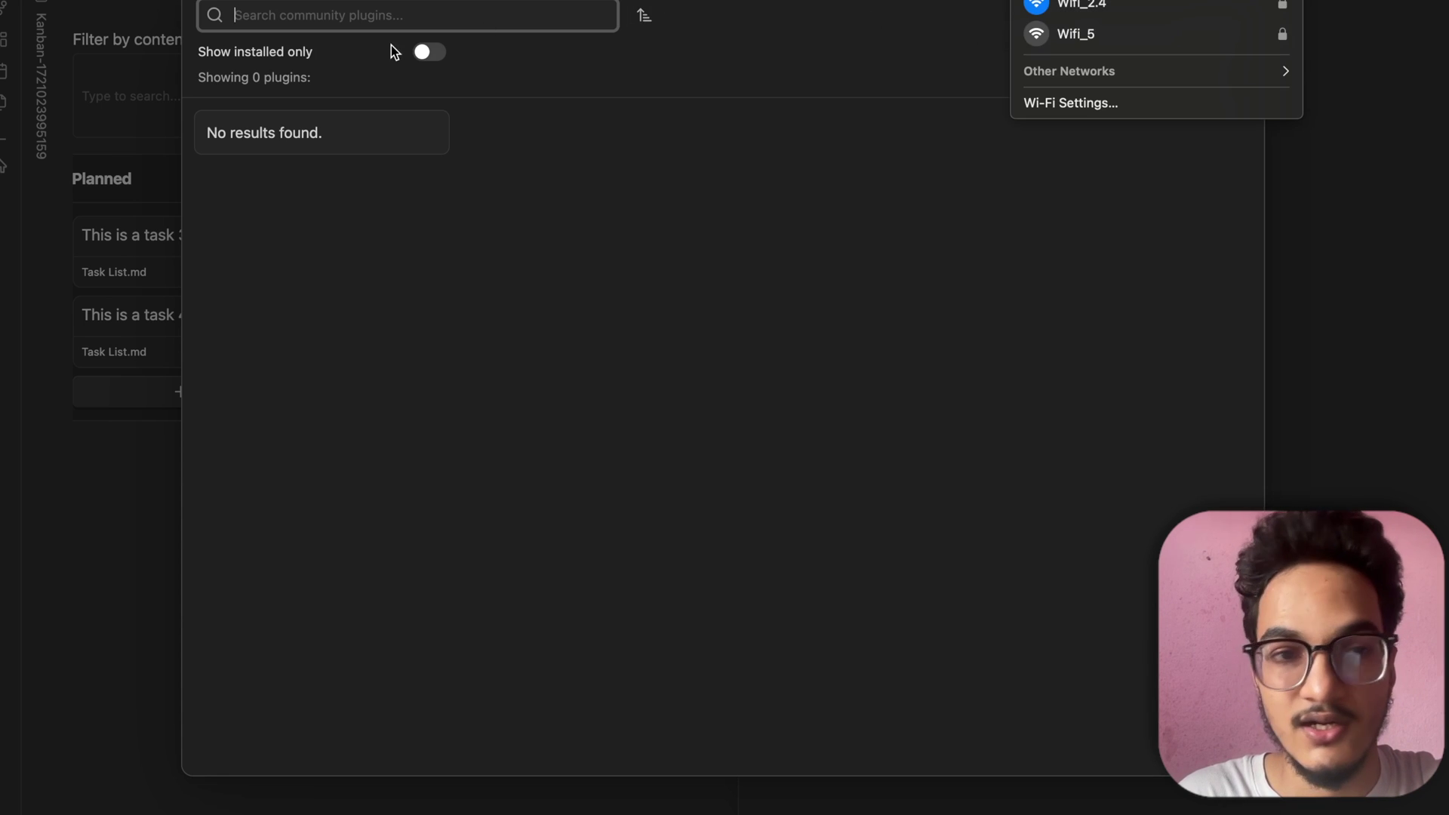
{"action": "left_click", "coordinate": [410, 7]}
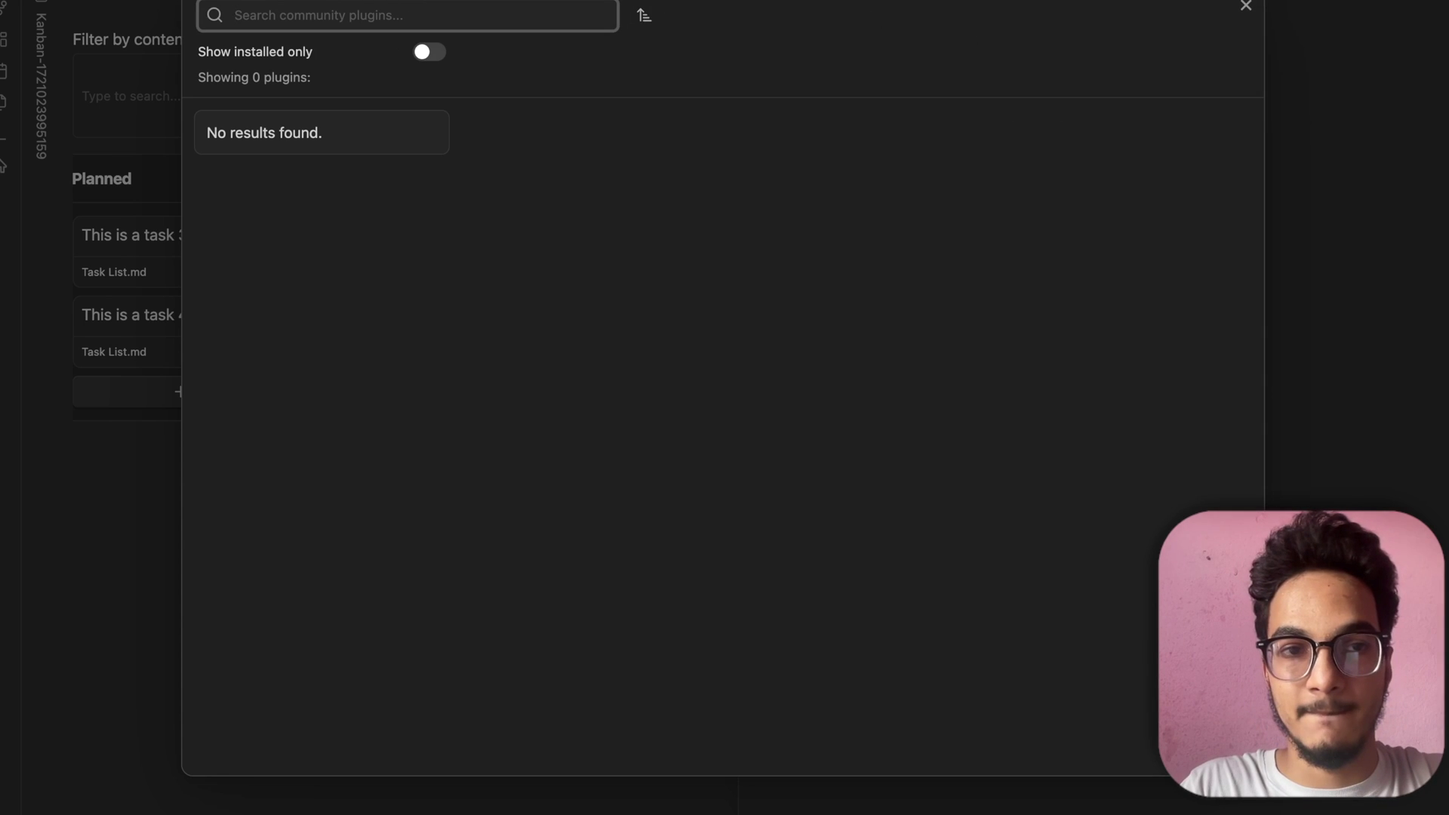
{"action": "type", "text": "tasks"}
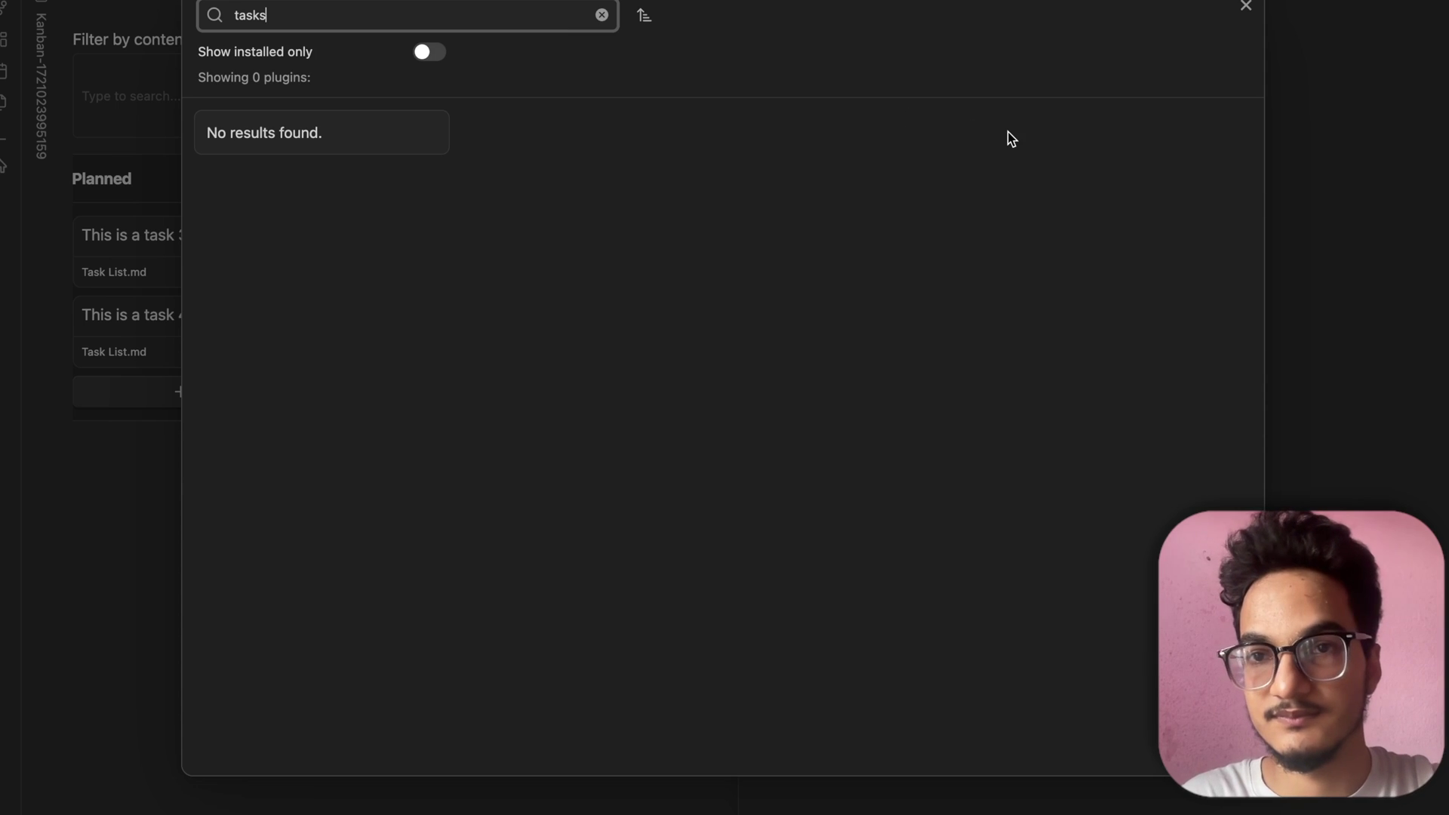
{"action": "left_click", "coordinate": [644, 15]}
{"action": "left_click", "coordinate": [702, 17]}
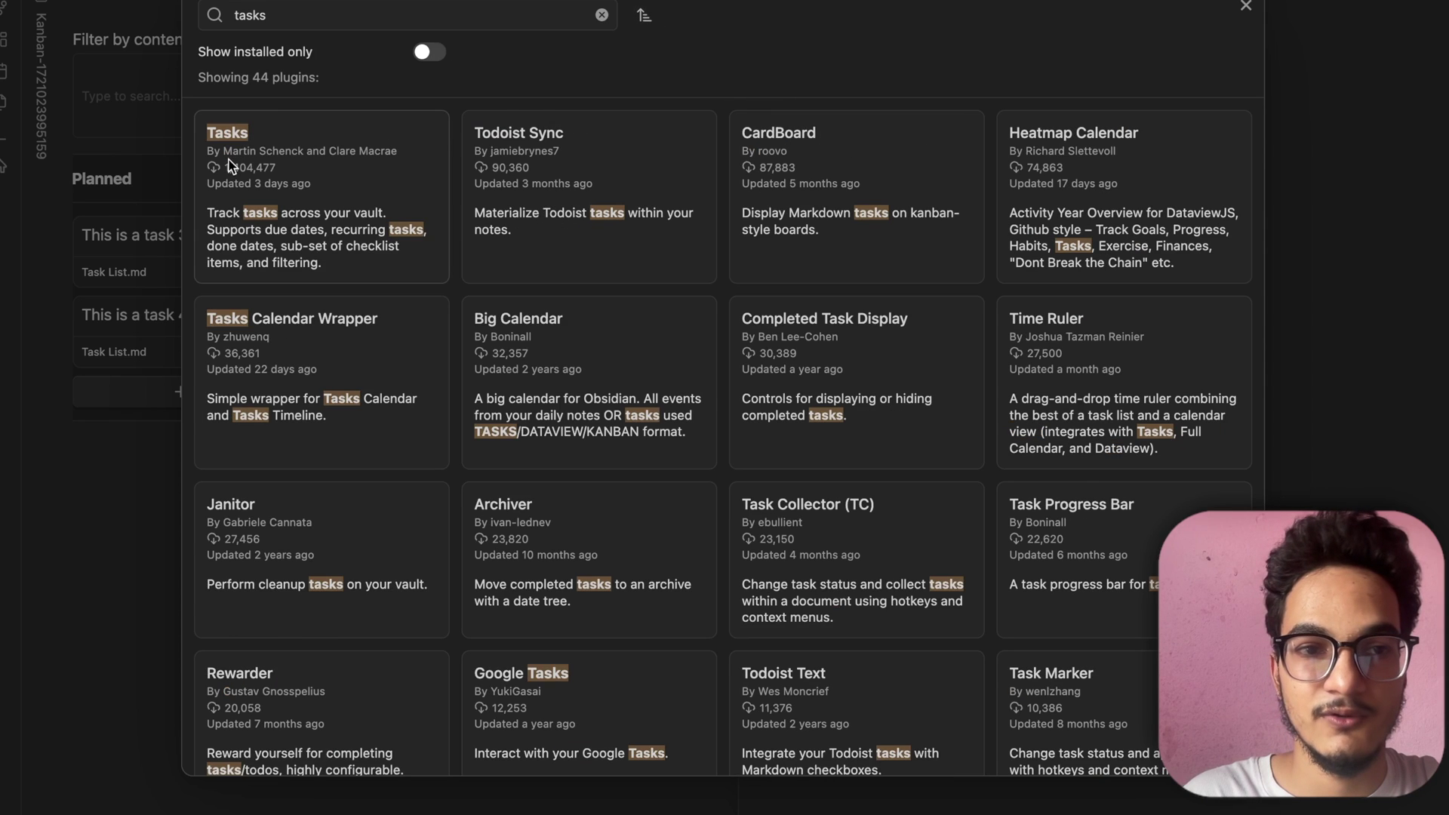
Install and enable the Tasks community plugin, and return to the Task List note
{"action": "left_click", "coordinate": [228, 164]}
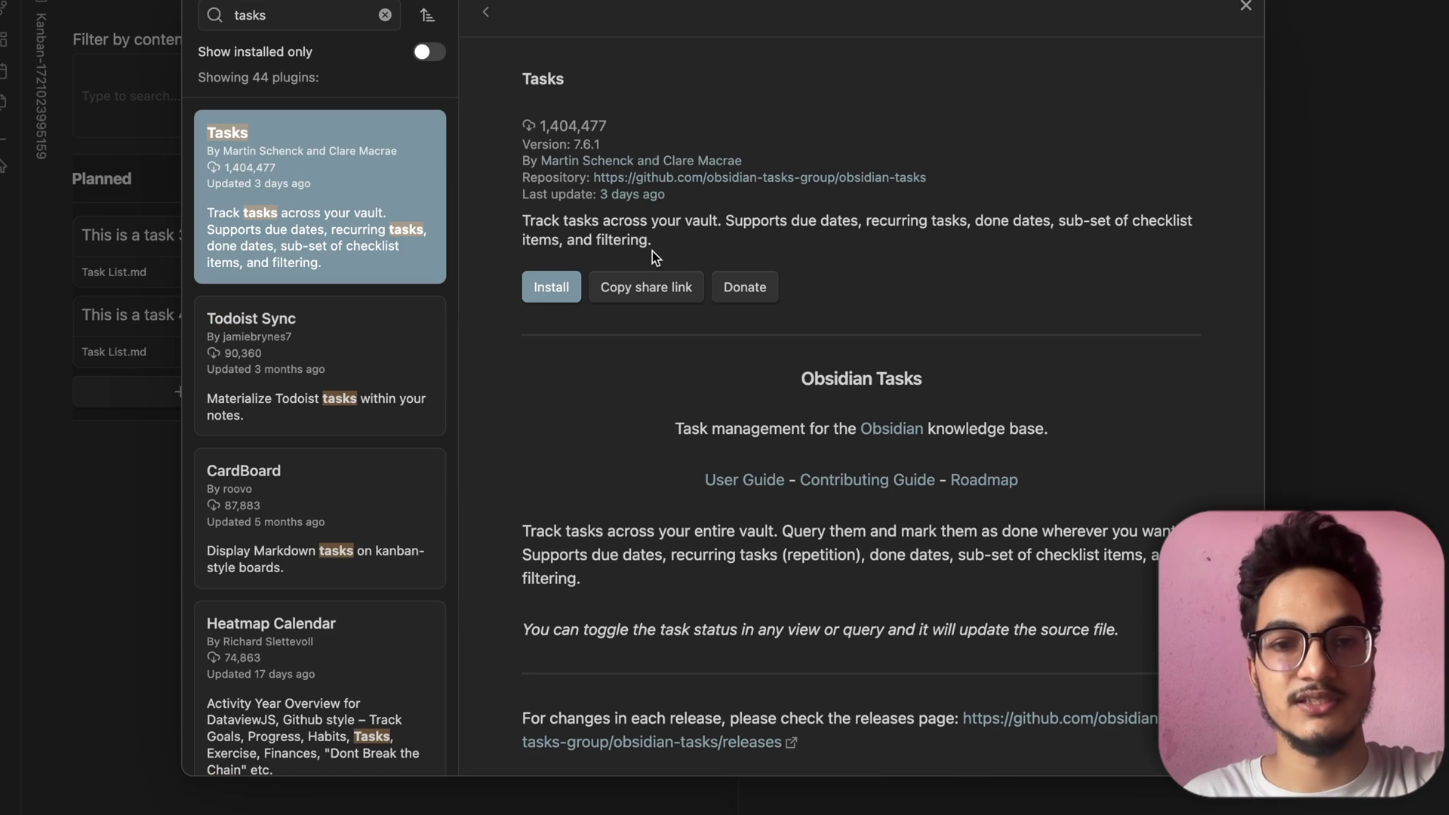
{"action": "left_click", "coordinate": [541, 282]}
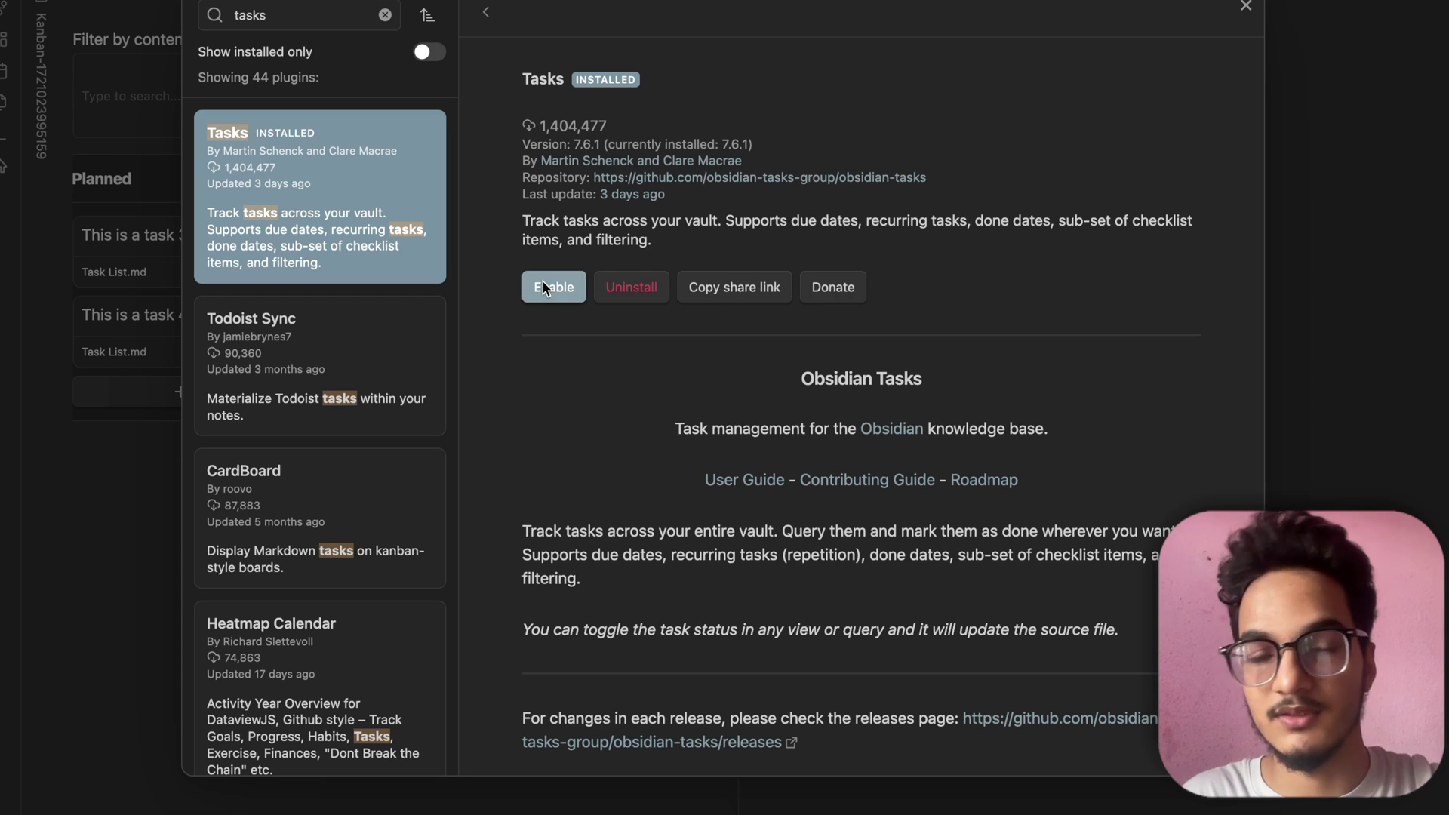
{"action": "left_click", "coordinate": [546, 287]}
{"action": "key", "text": "Escape"}
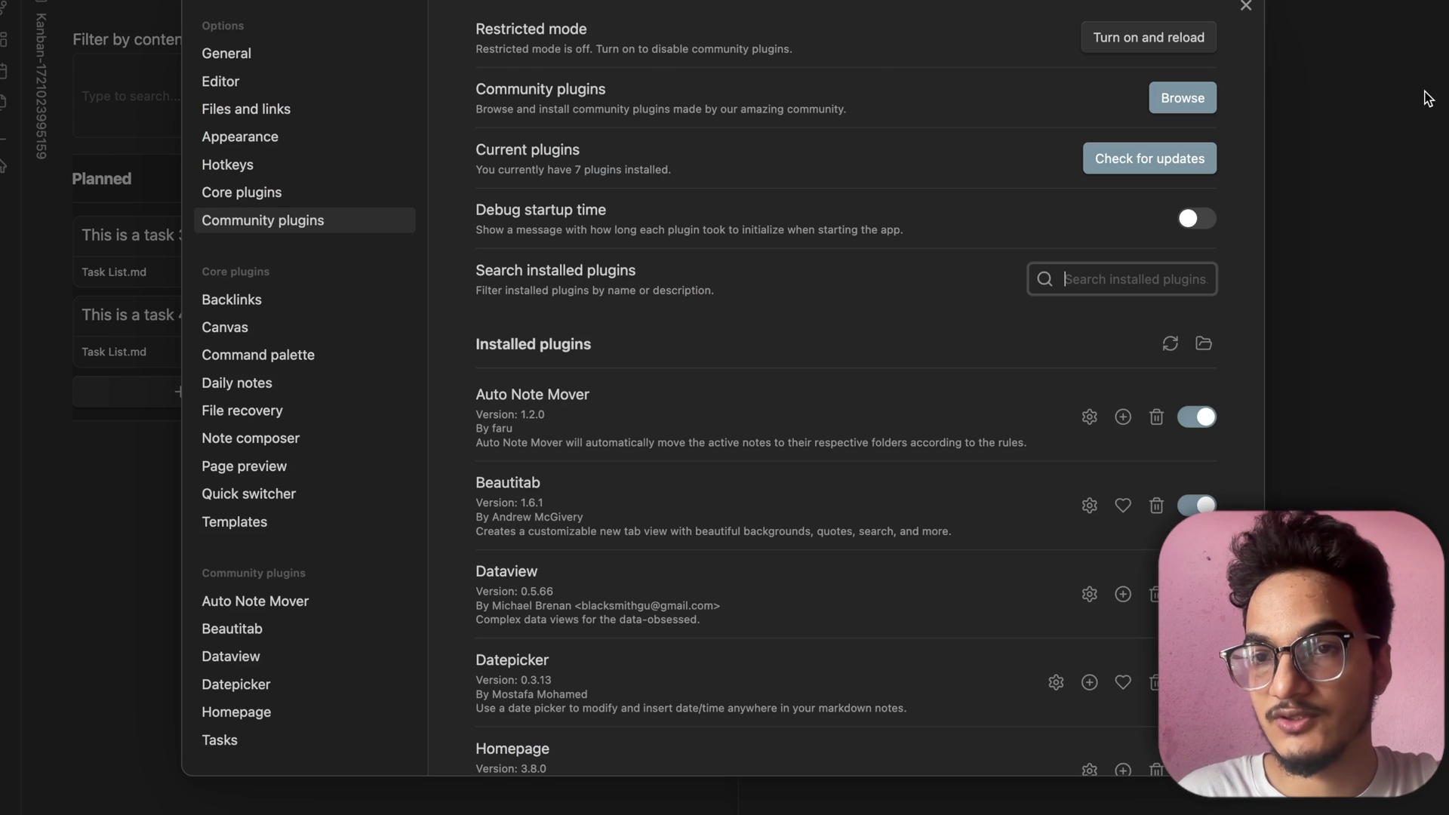
{"action": "key", "text": "Escape"}
Delete the words "do this" from the Task 1 line in the Task List note
{"action": "key", "text": "BackSpace"}
{"action": "key", "text": "BackSpace"}
{"action": "key", "text": "BackSpace"}
{"action": "key", "text": "BackSpace"}
{"action": "key", "text": "BackSpace"}
{"action": "key", "text": "BackSpace"}
{"action": "key", "text": "BackSpace"}
{"action": "key", "text": "BackSpace"}
{"action": "key", "text": "Down"}
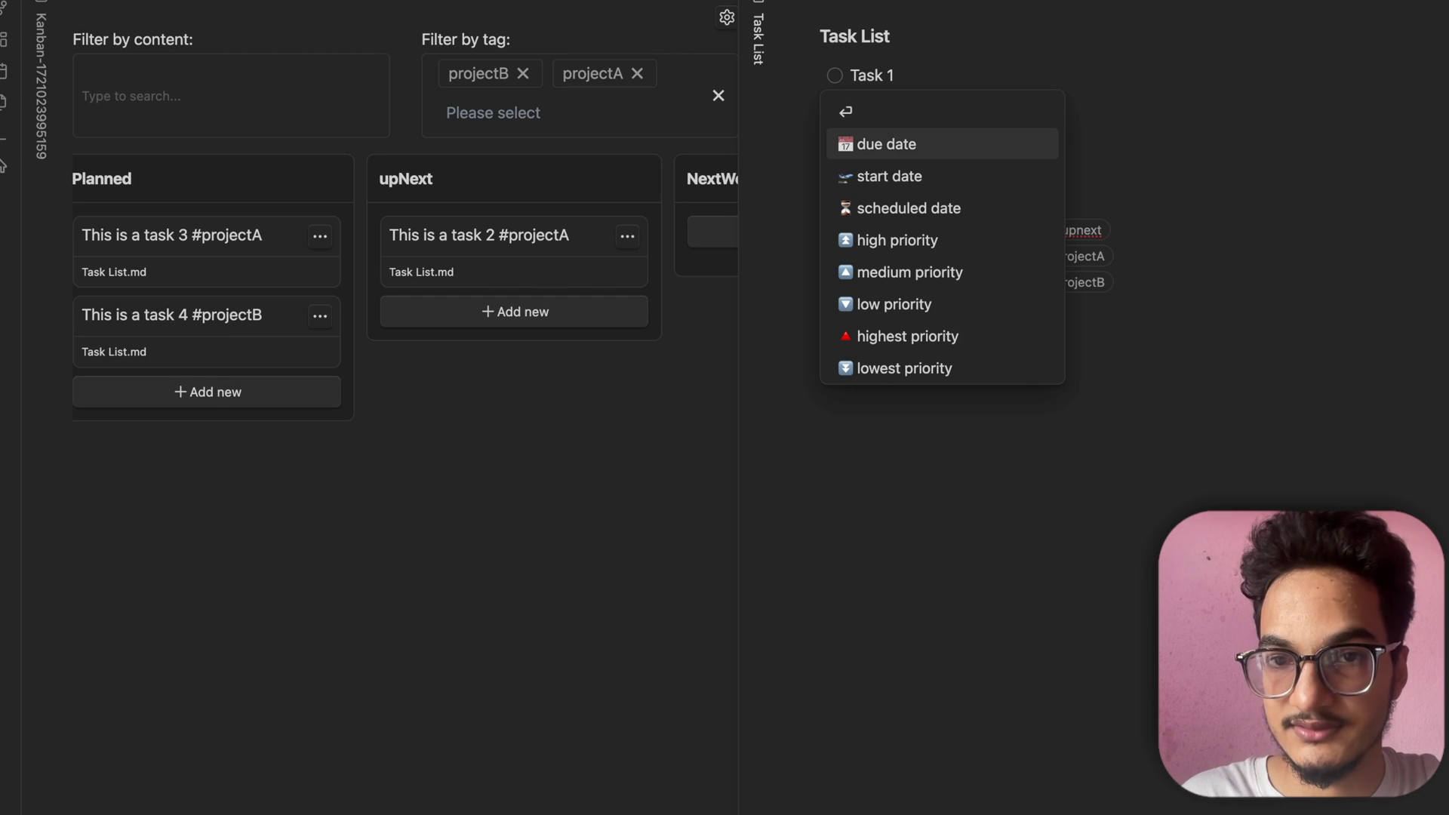
{"action": "left_click", "coordinate": [1238, 209]}
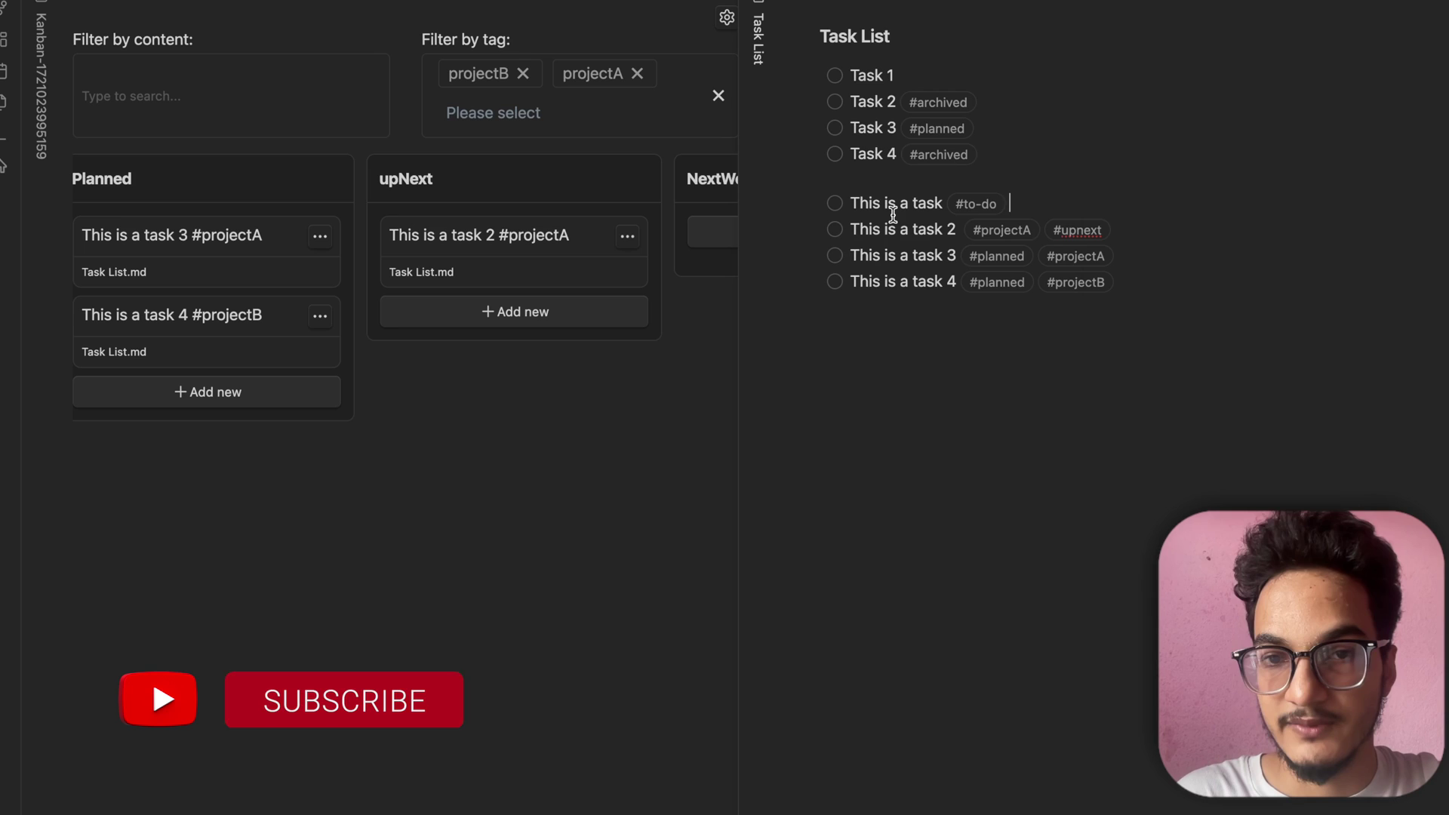
Add a due date of tomorrow (2024-07-16) to the "This is a task 2" line
{"action": "left_click", "coordinate": [1200, 230]}
{"action": "type", "text": "due"}
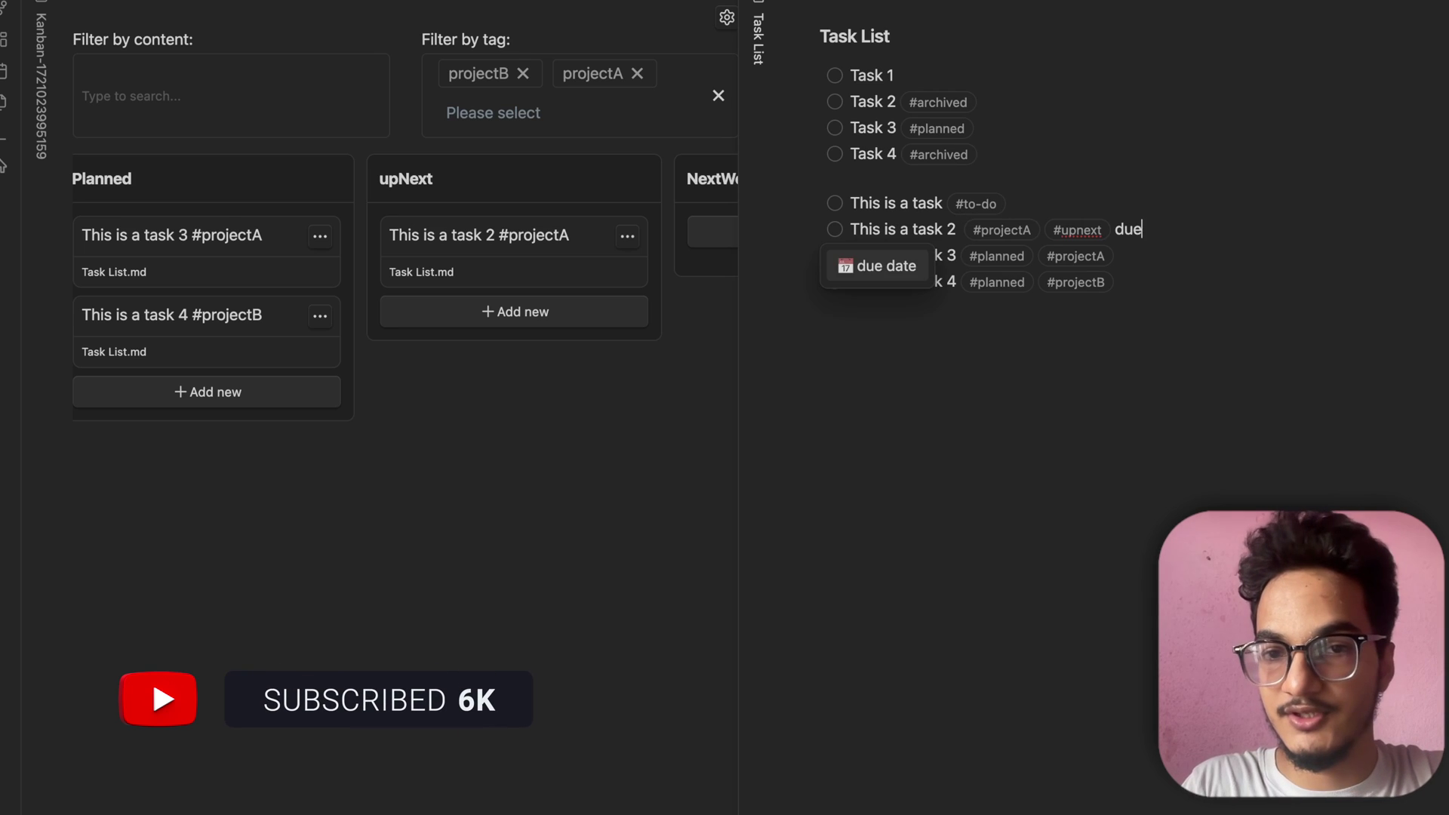
{"action": "key", "text": "Return"}
{"action": "key", "text": "Down"}
{"action": "key", "text": "Return"}
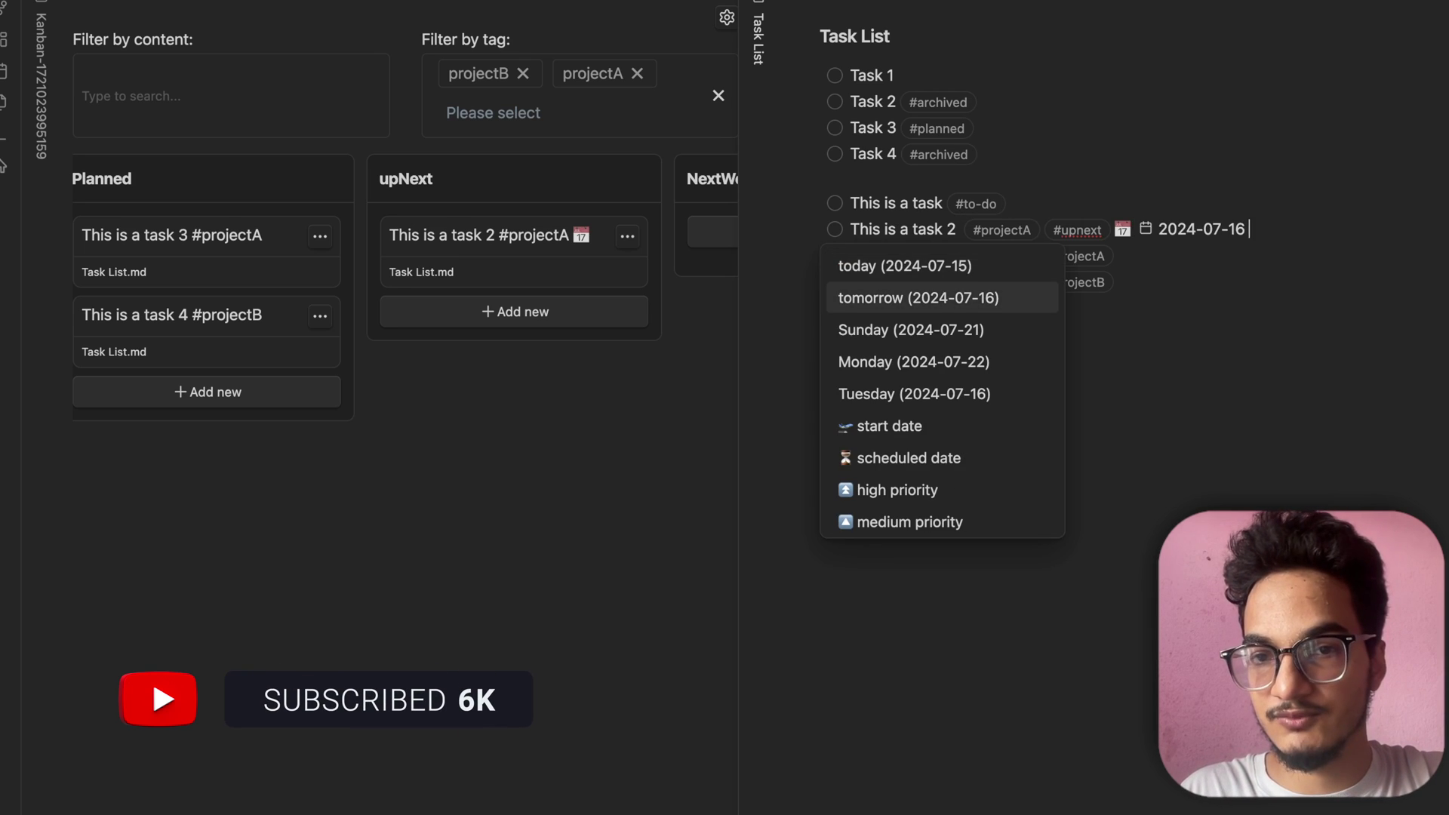
Mark the "This is a task 2" line as high priority after its due date
{"action": "type", "text": "pir"}
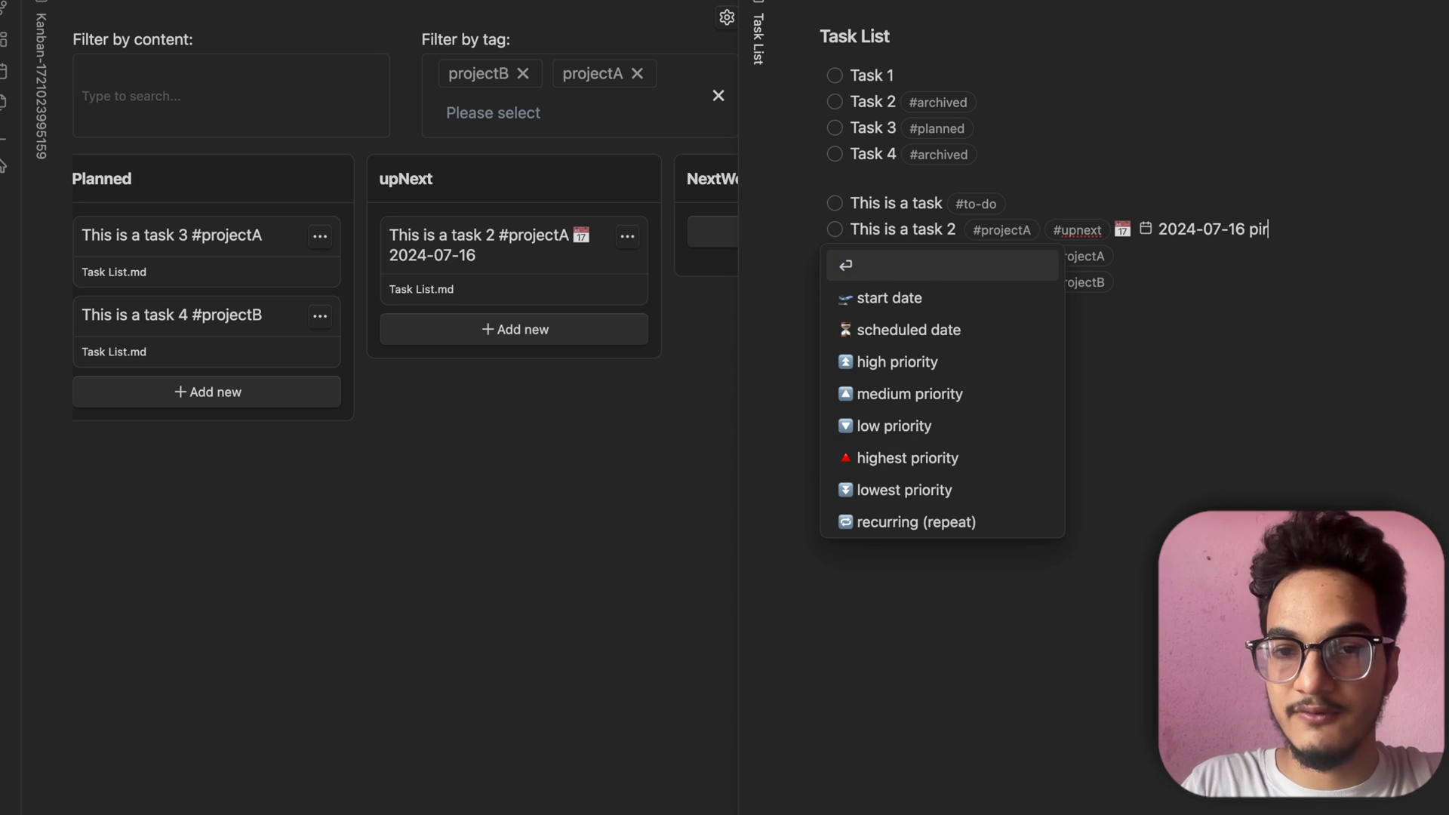
{"action": "key", "text": "BackSpace"}
{"action": "key", "text": "Return"}
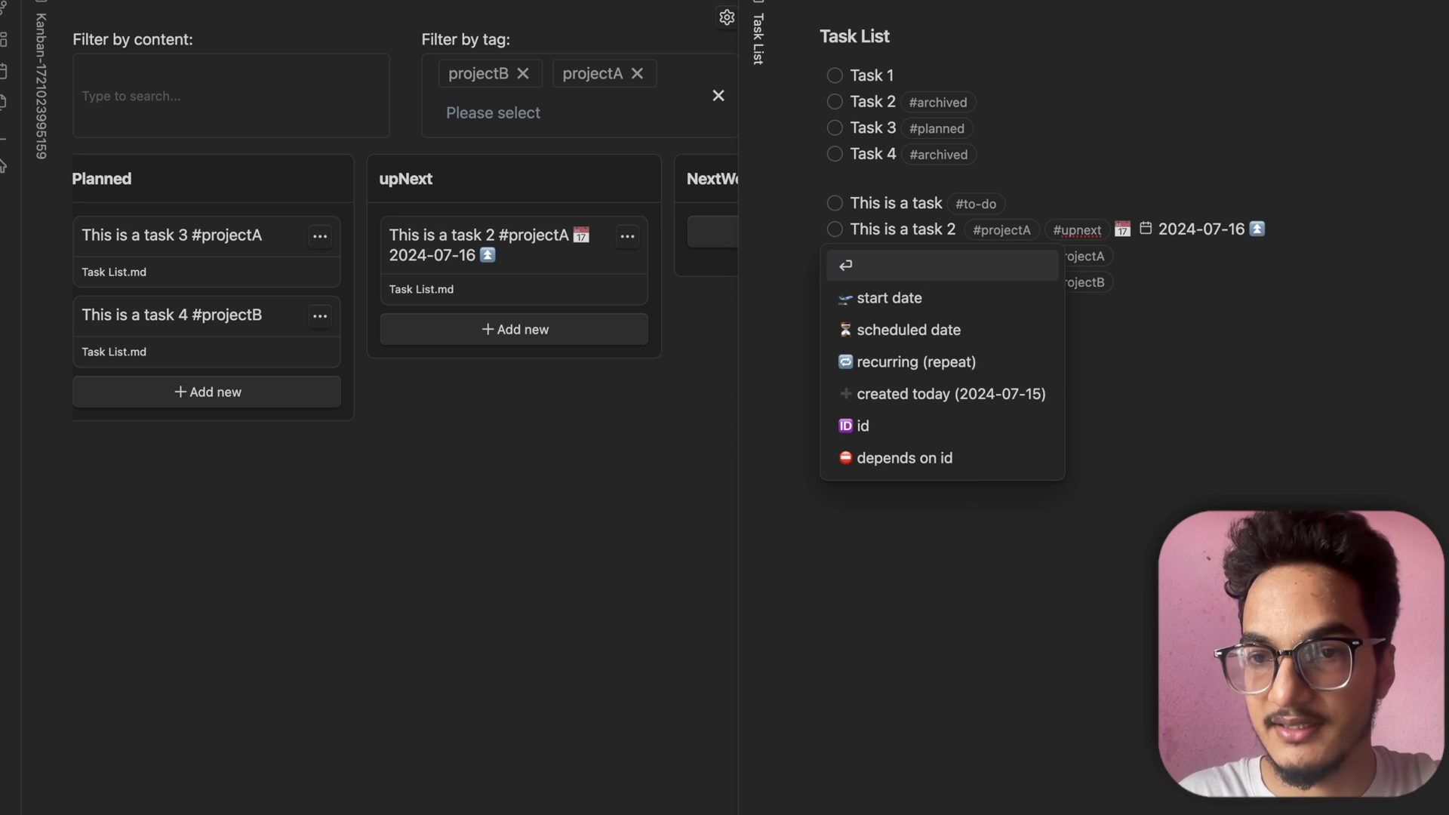
{"action": "left_click", "coordinate": [1244, 152]}
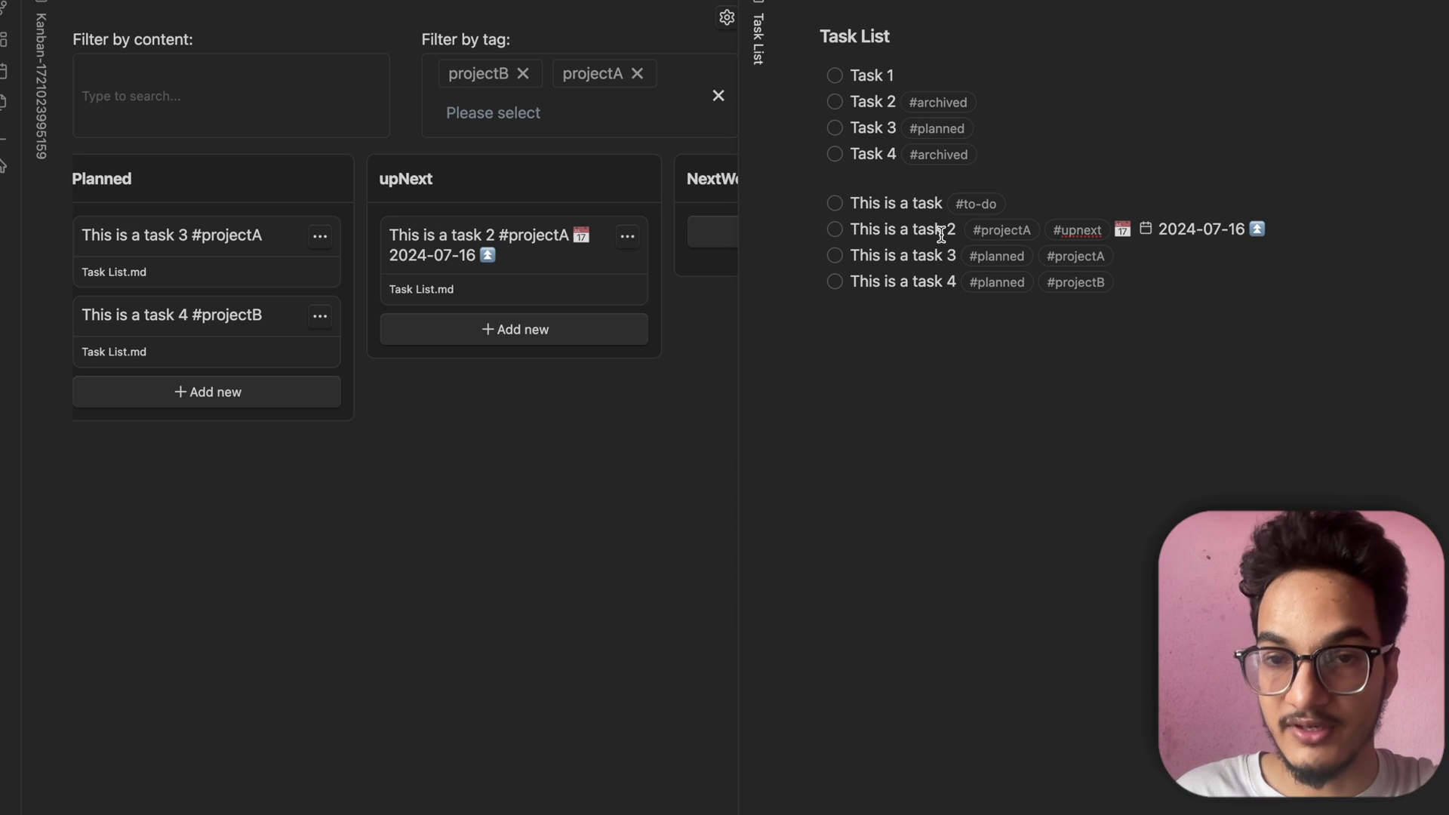
View the date picker for the due date of "This is a task 2" and close it
{"action": "left_click", "coordinate": [1197, 228]}
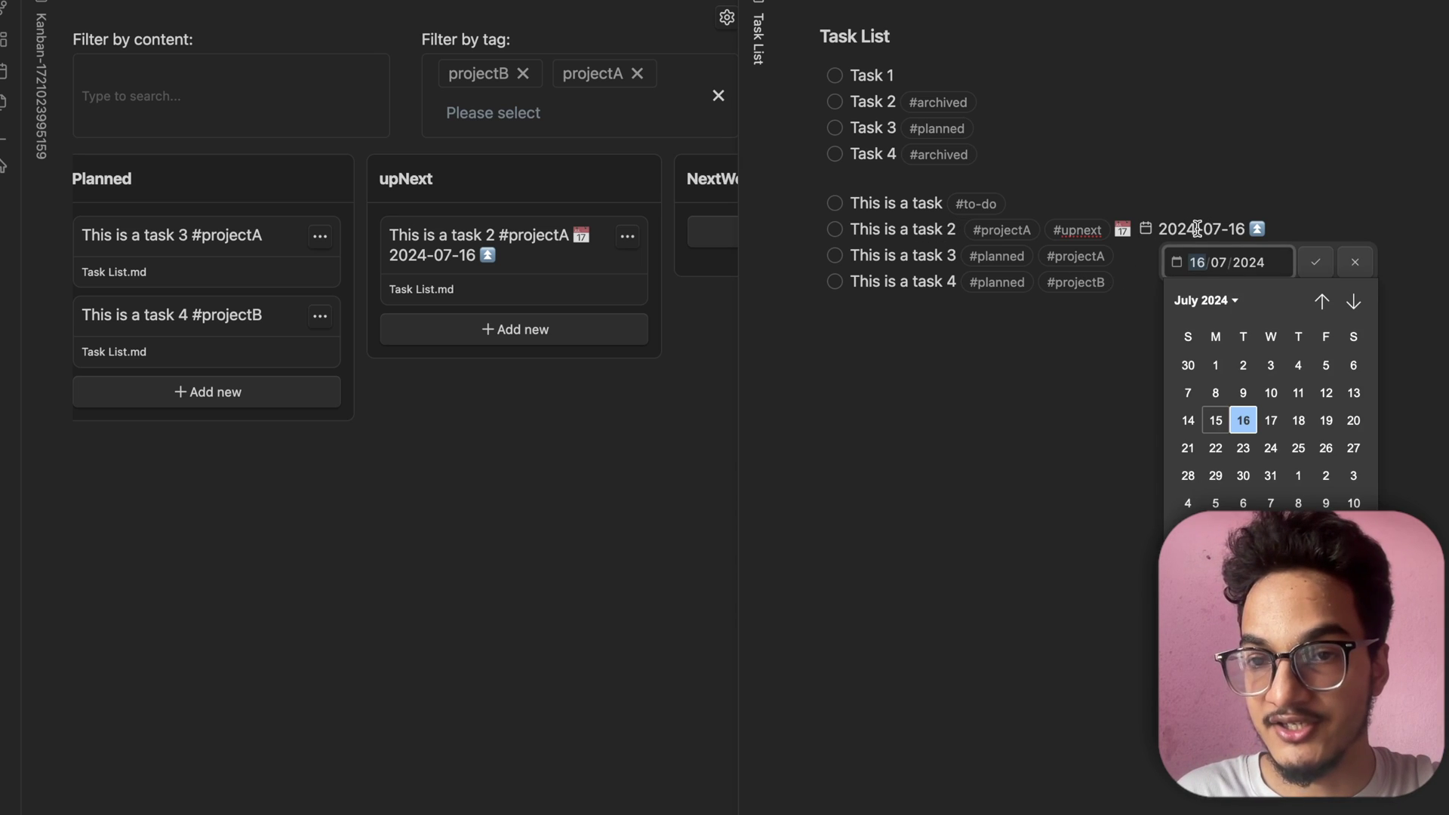
{"action": "left_click", "coordinate": [1287, 223]}
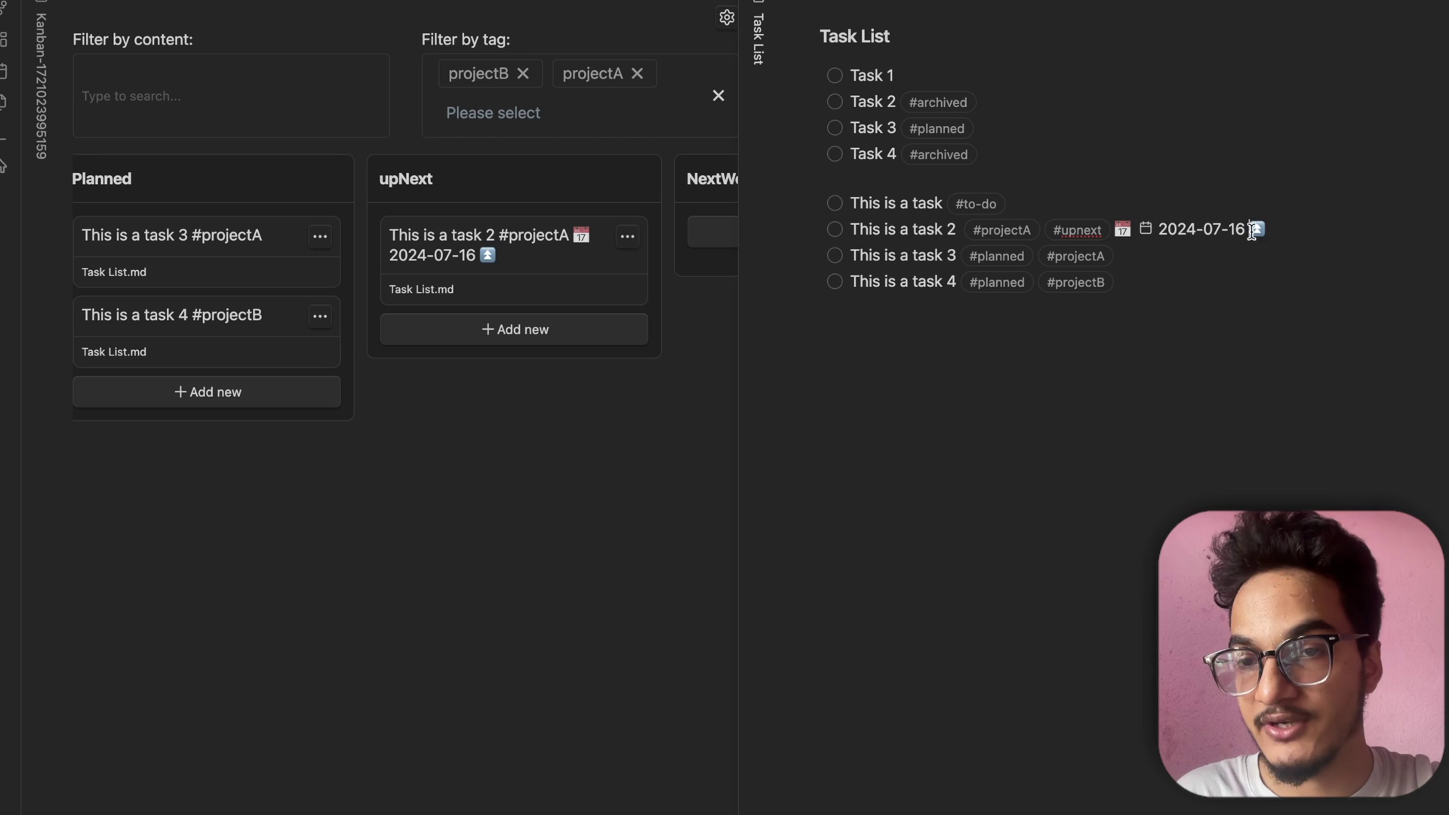
{"action": "left_click", "coordinate": [1277, 231]}
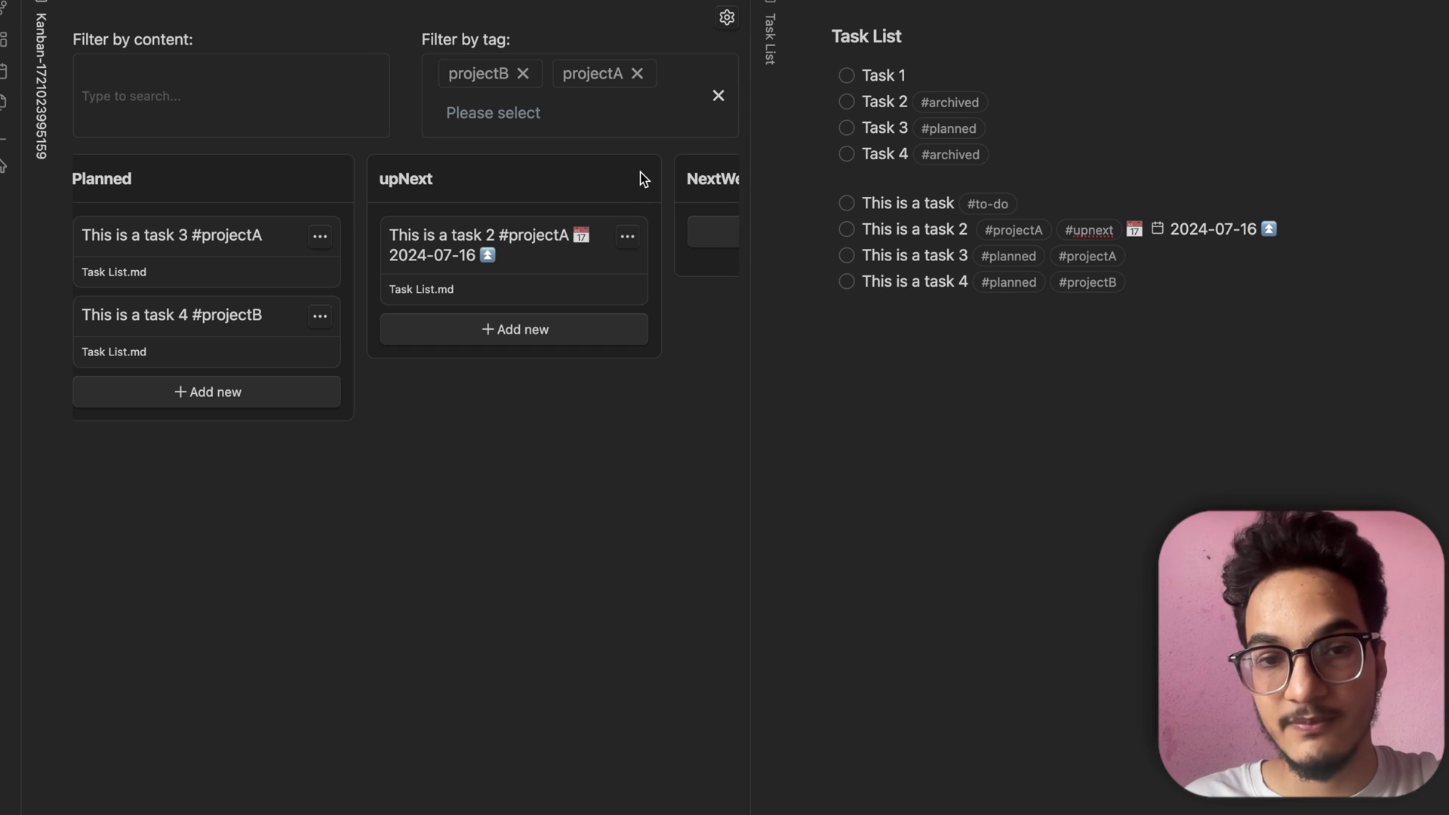
{"action": "left_click", "coordinate": [1355, 240]}
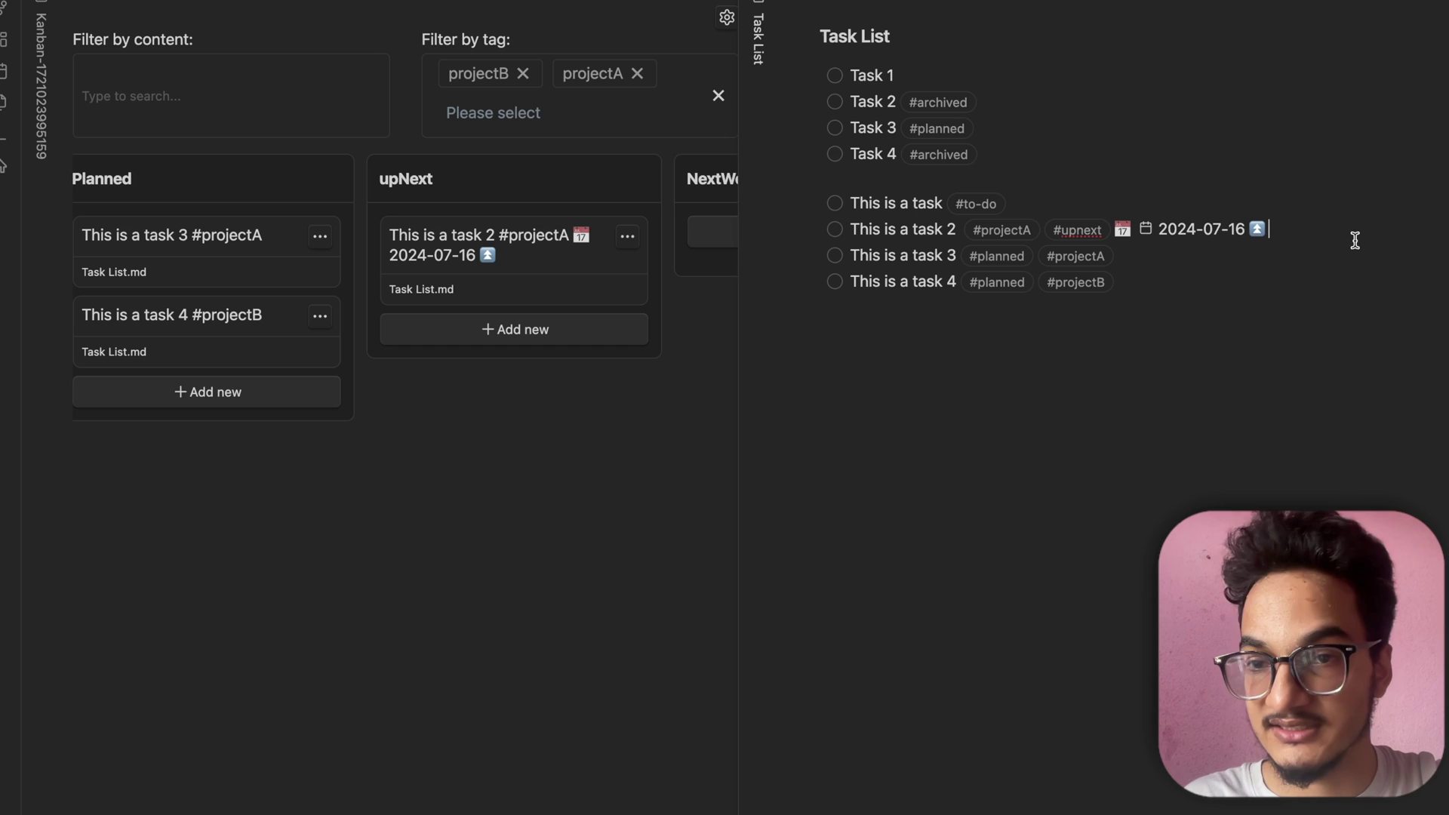